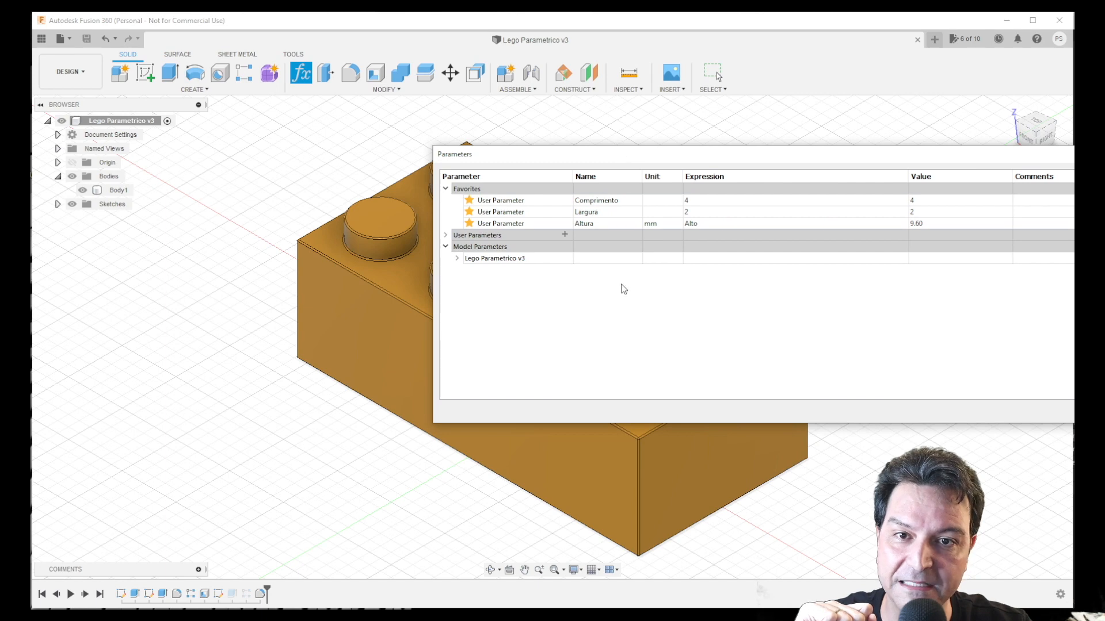
Step: Set the Comprimento user parameter of the Lego brick to 2
double_click(691, 201)
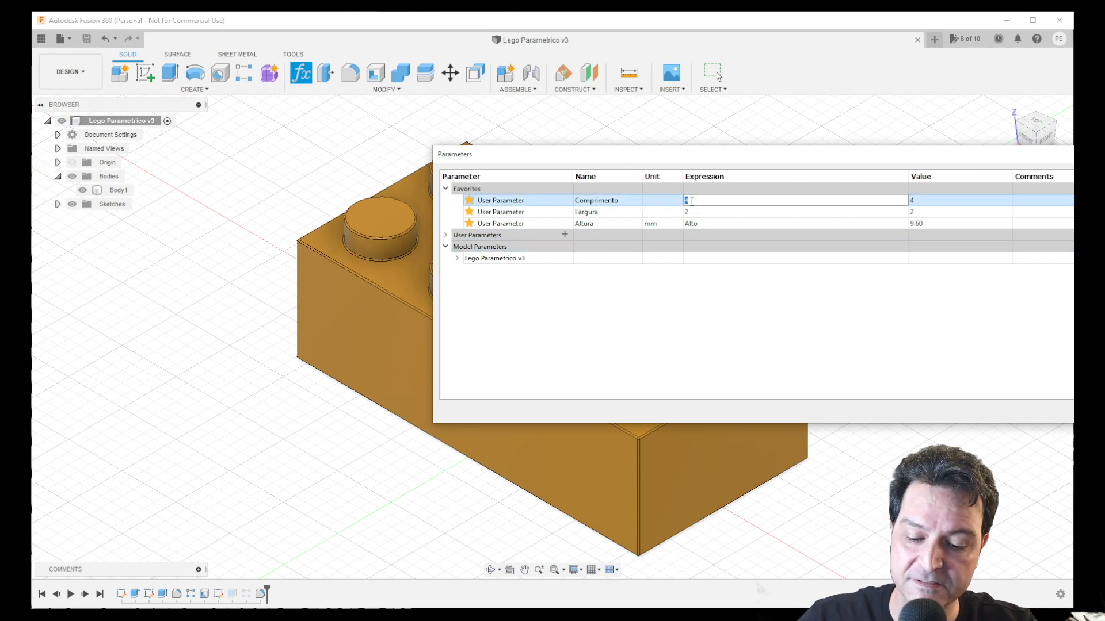
text(2)
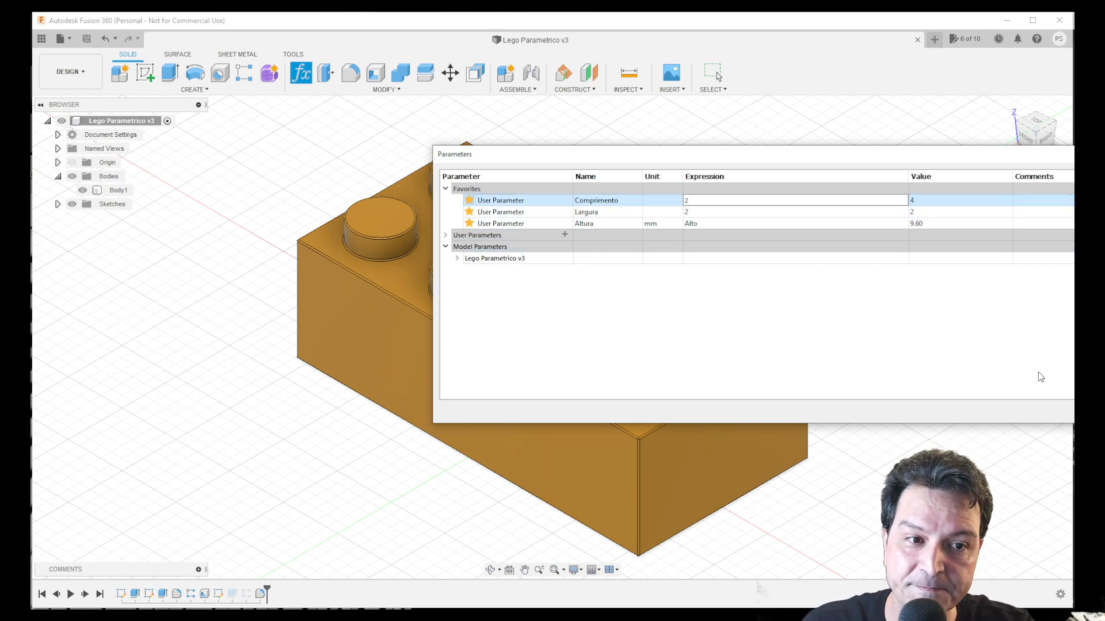
key(Return)
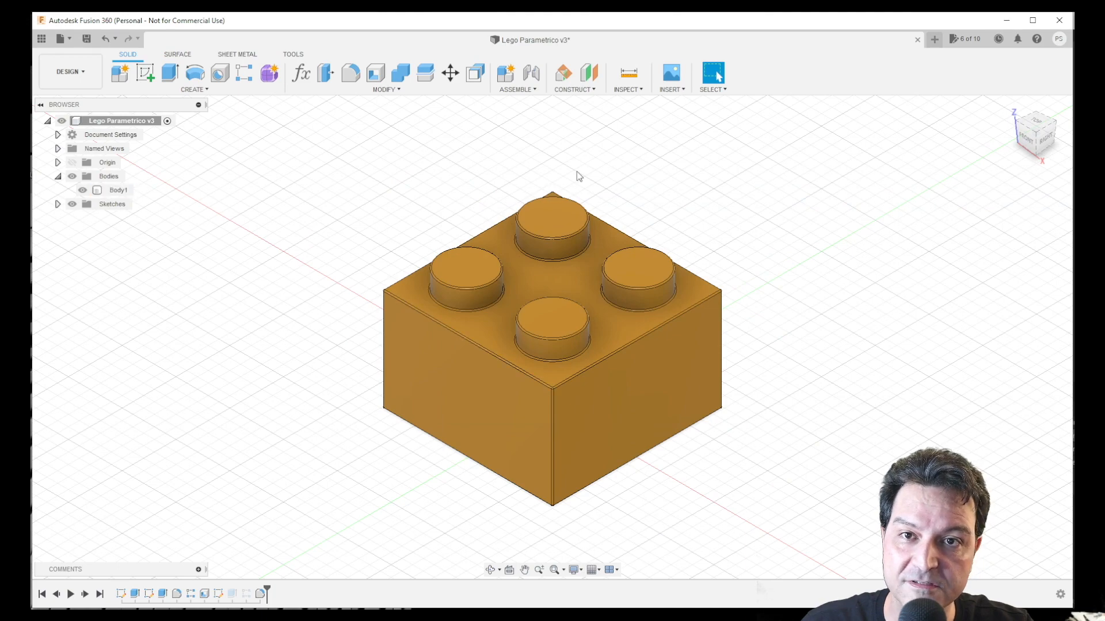
Step: Set the brick's Largura user parameter to 1
click(301, 73)
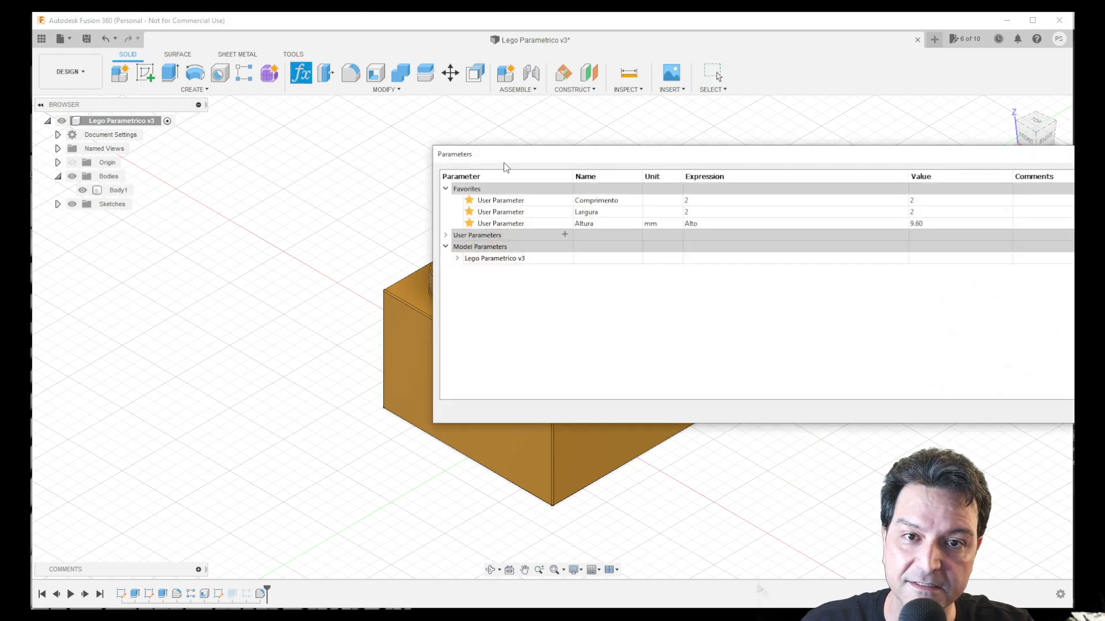
double_click(689, 212)
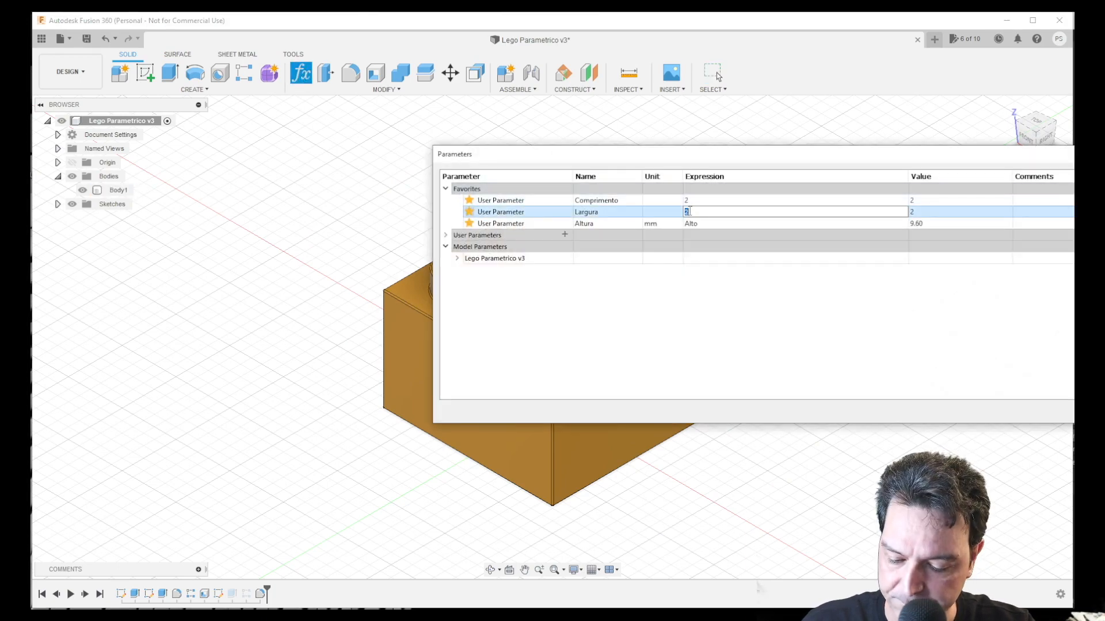
text(1)
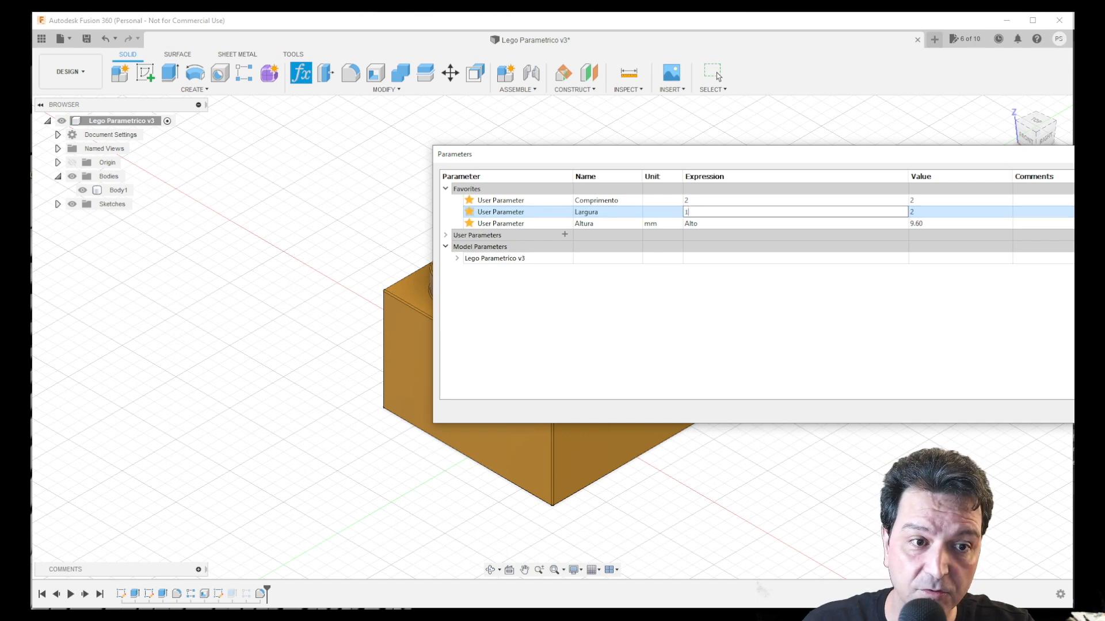
key(Return)
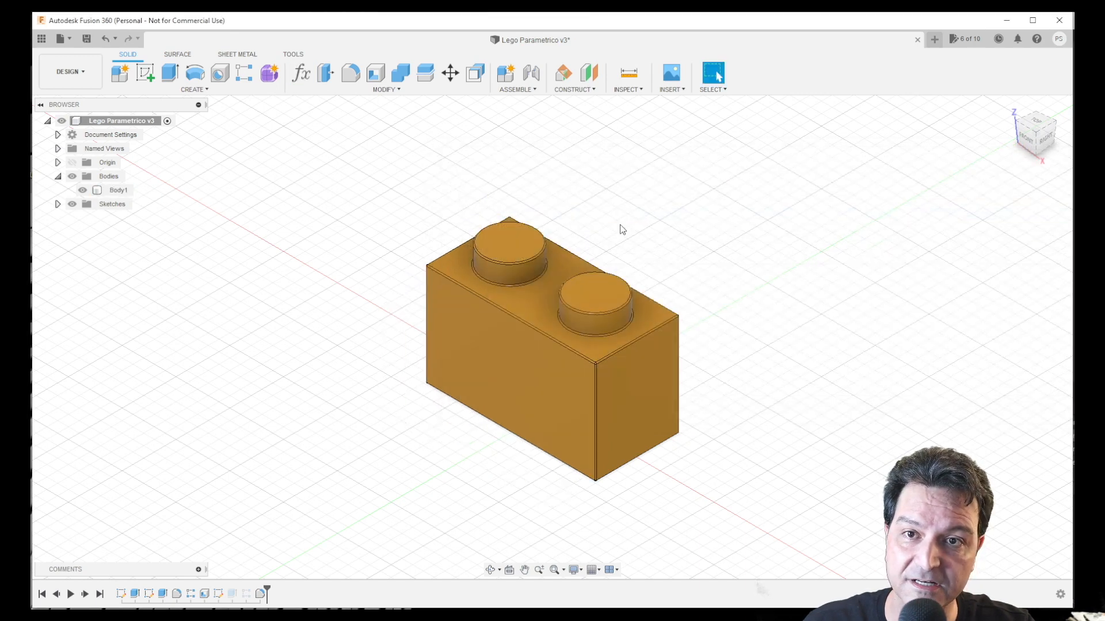
Step: Set the expression of the brick's Altura parameter to the user parameter Baixo
click(300, 72)
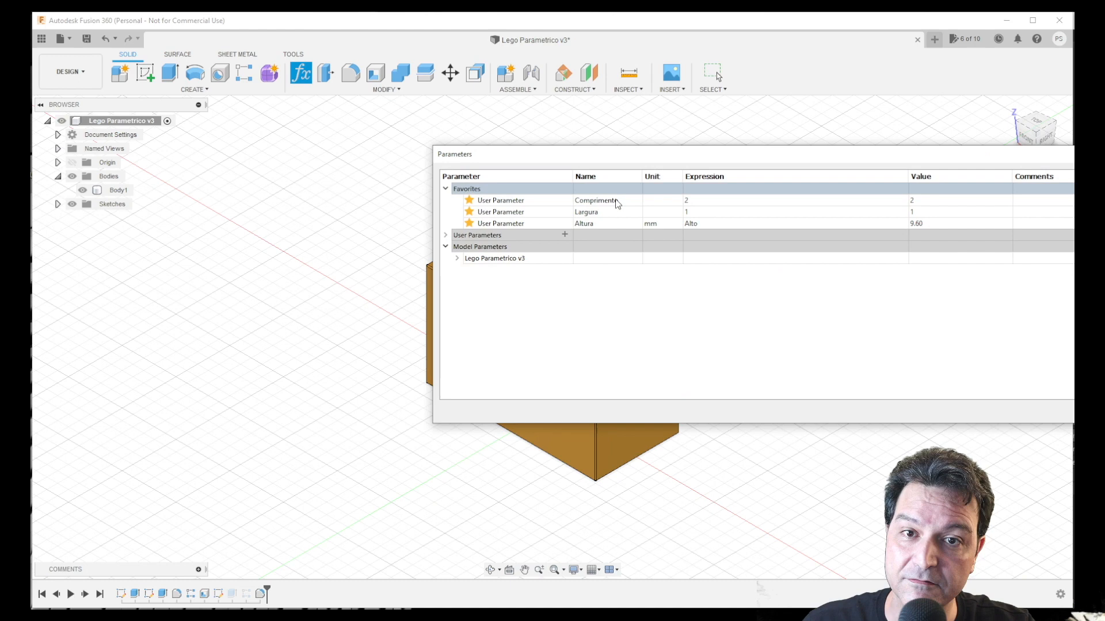
click(696, 223)
click(696, 224)
text(Baixo)
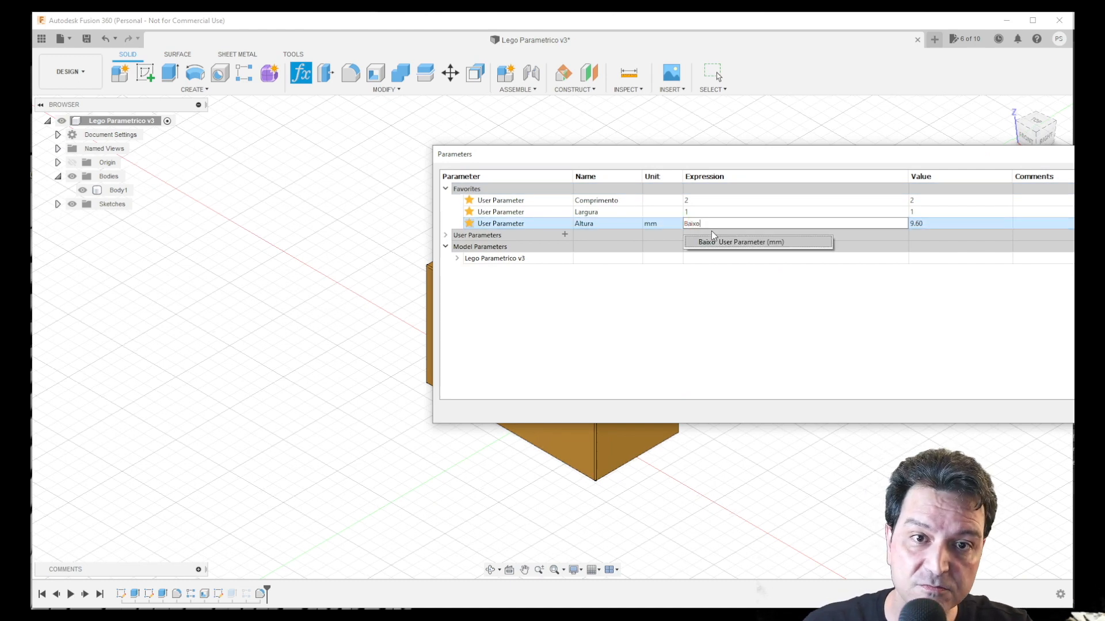
click(703, 249)
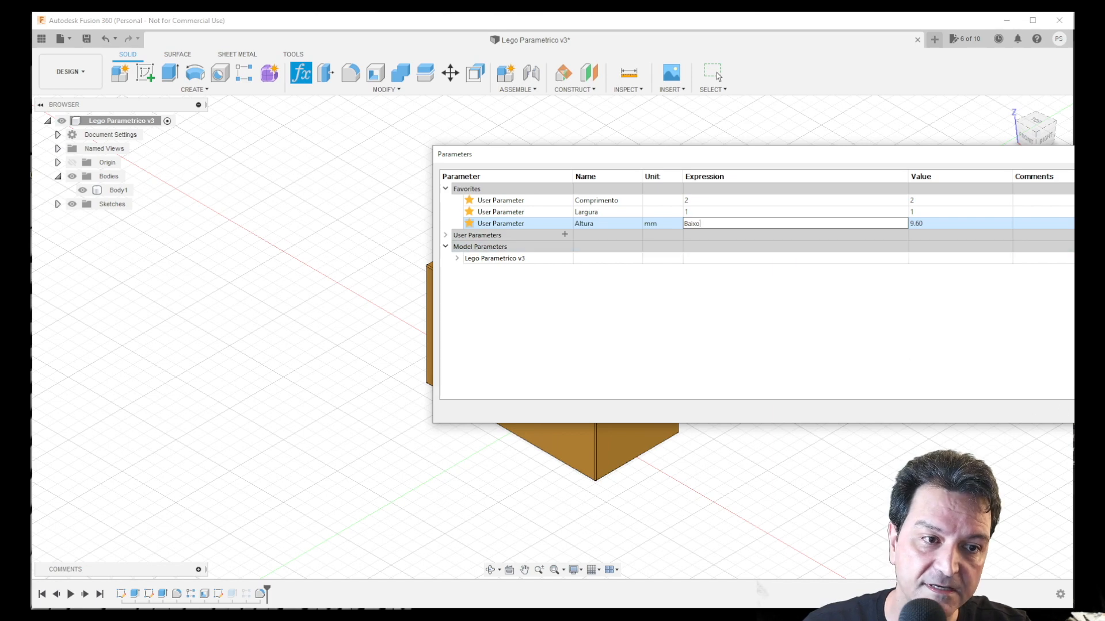
click(717, 75)
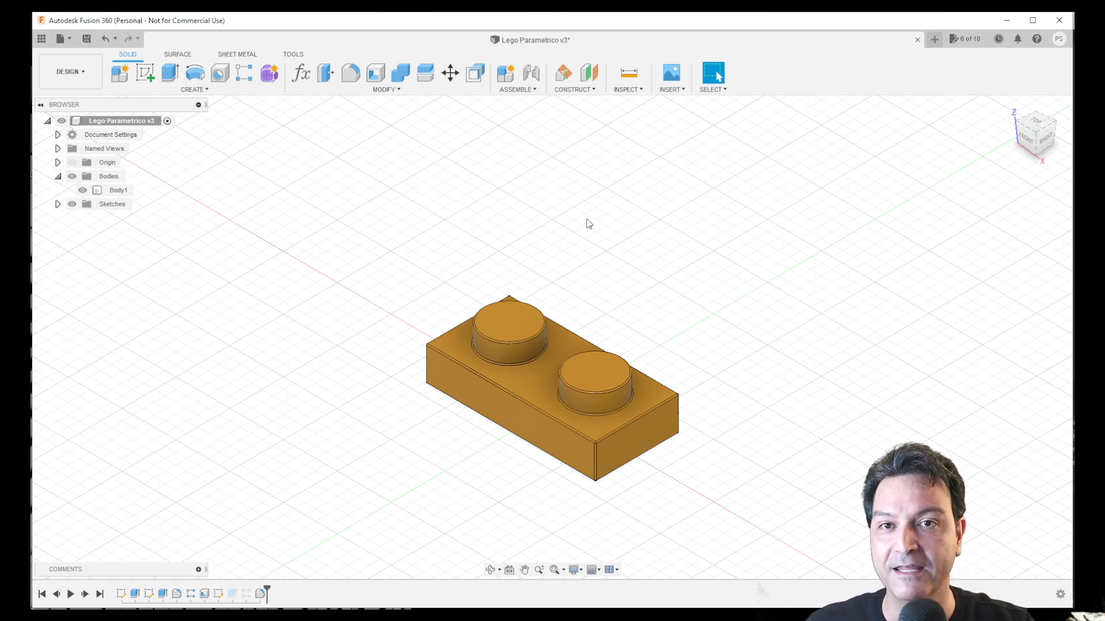
Step: Create a new design and save it as "Lego Parametrico" in the Maker Mind folder
click(933, 42)
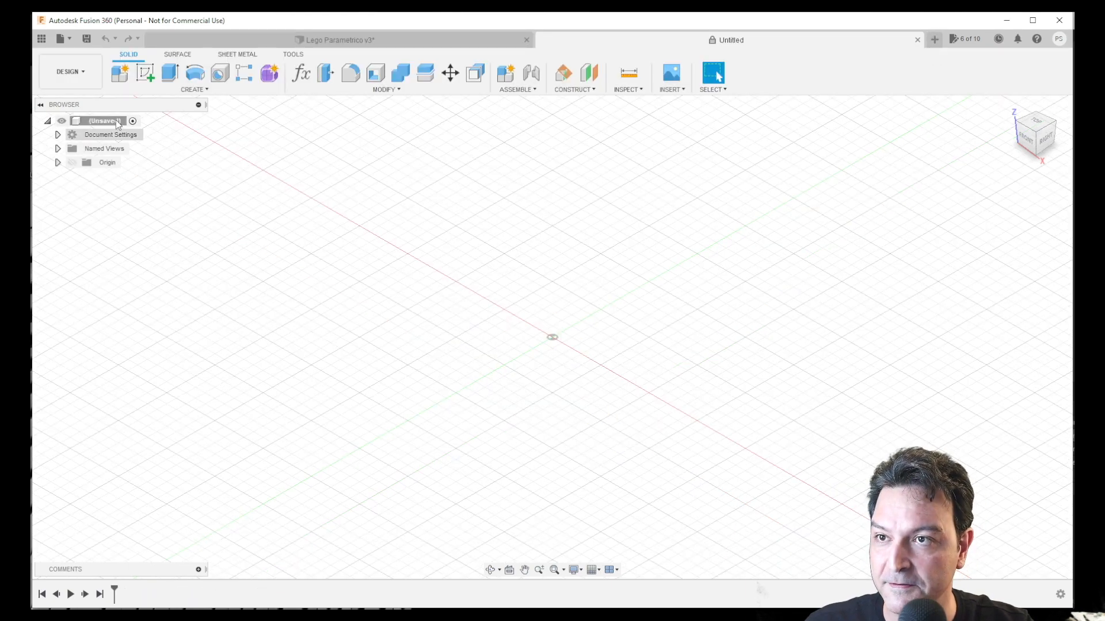
click(86, 40)
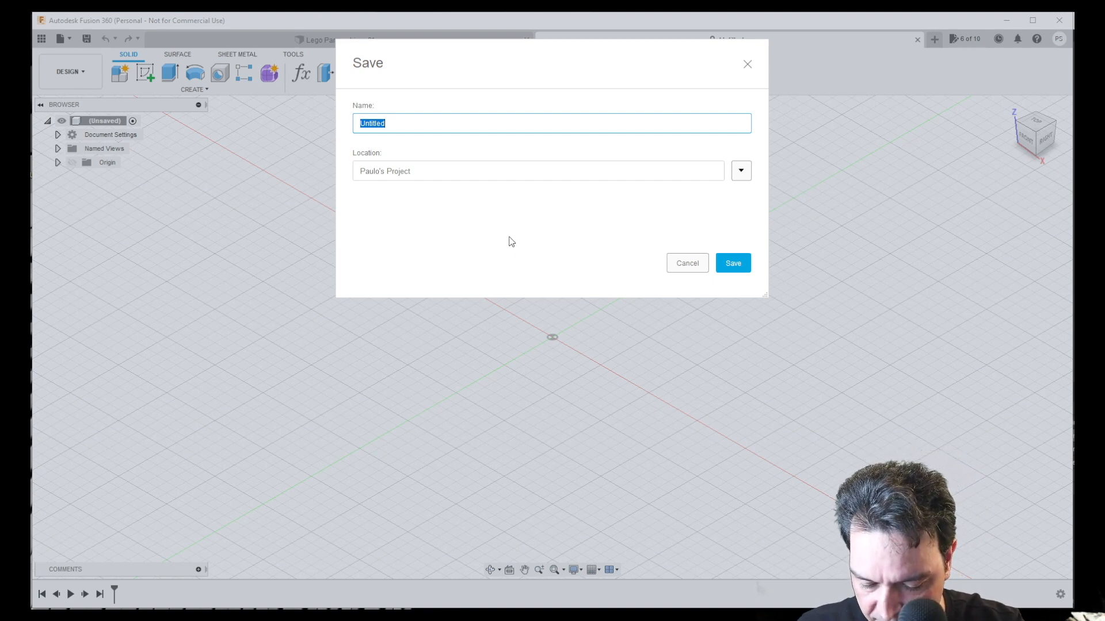
text(Lego P)
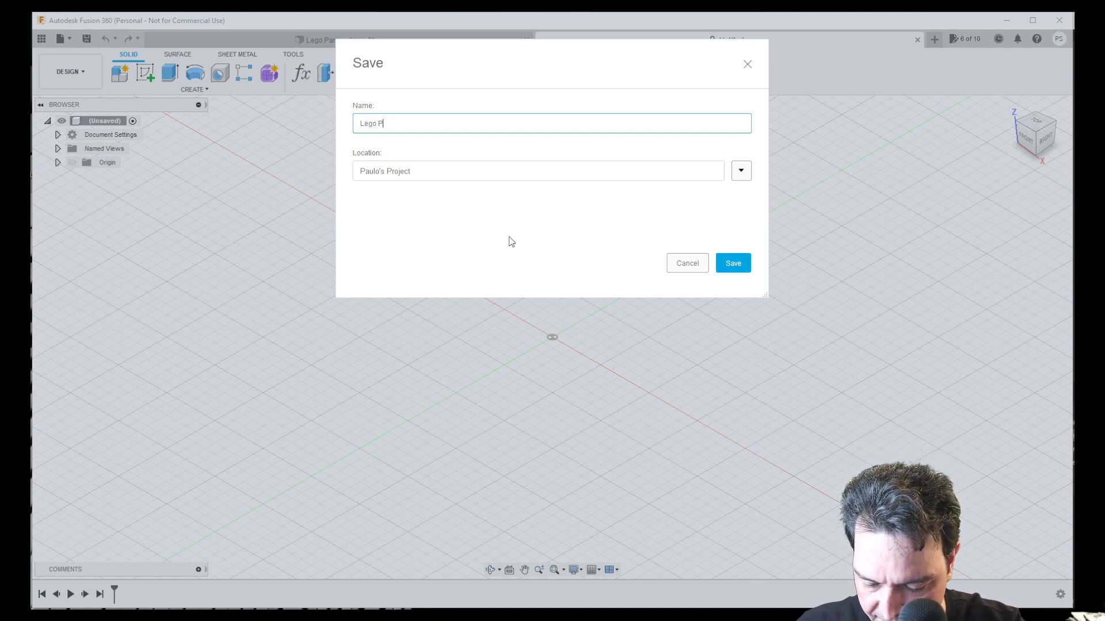
text(arametrico)
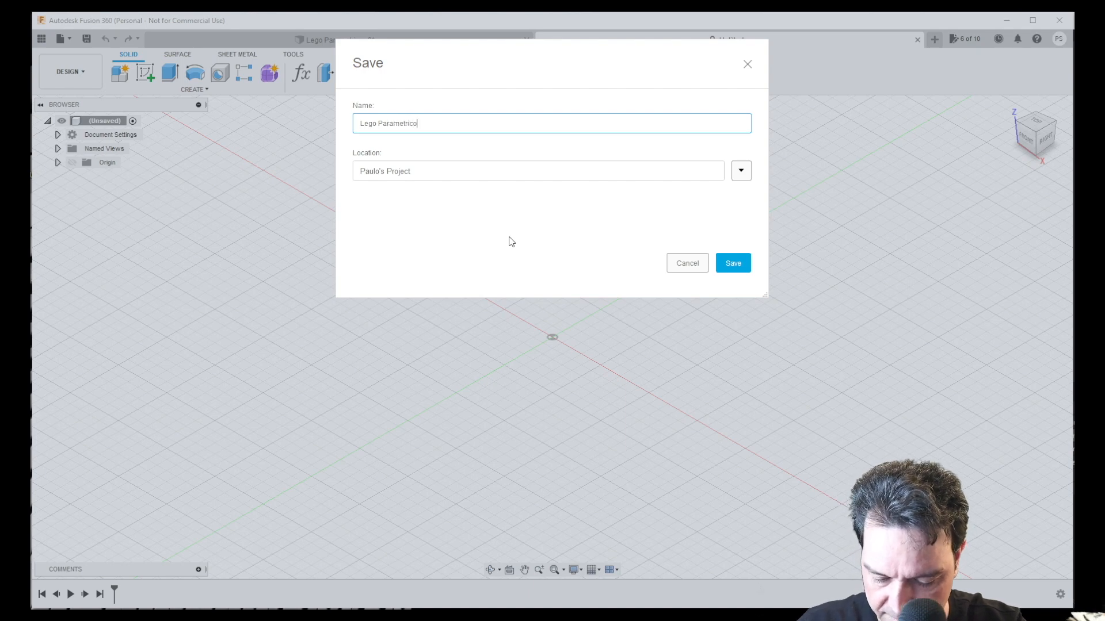
click(740, 171)
click(529, 329)
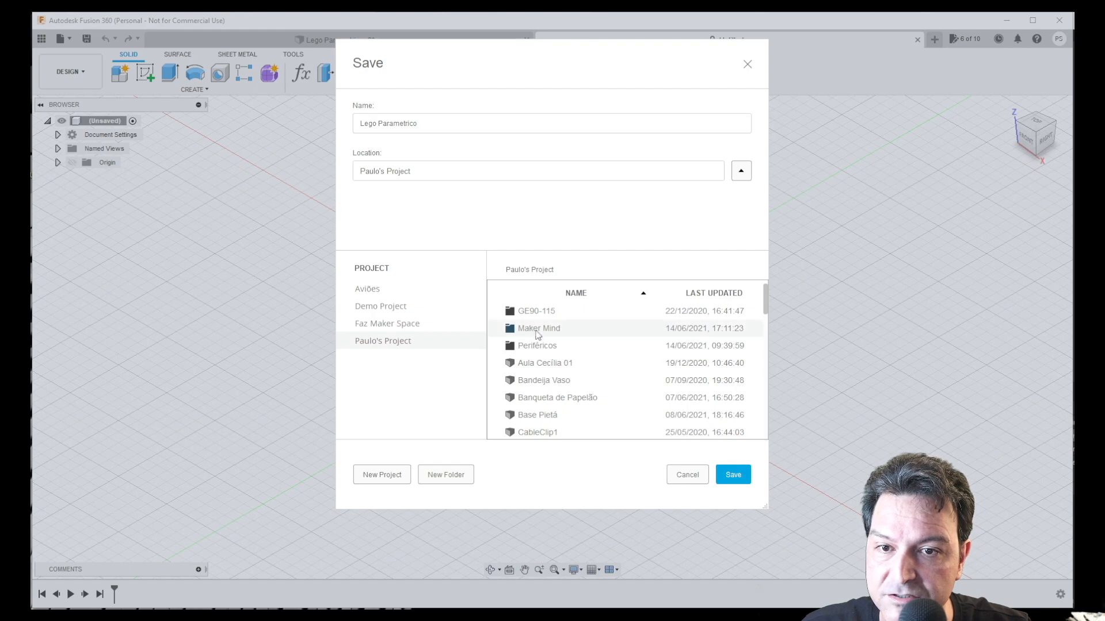
click(729, 475)
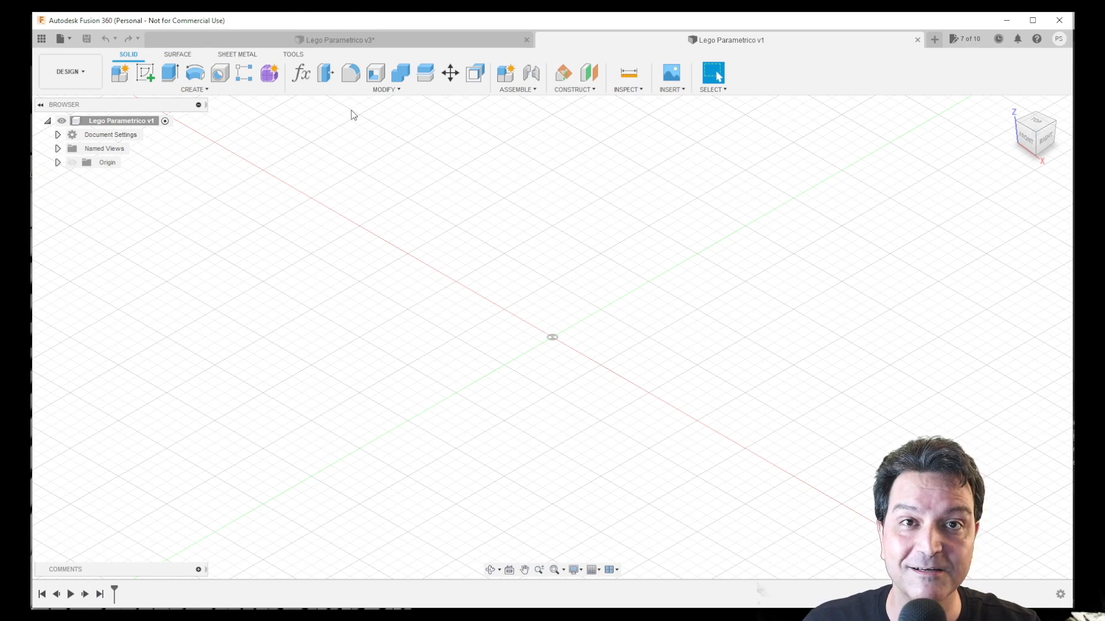
click(380, 90)
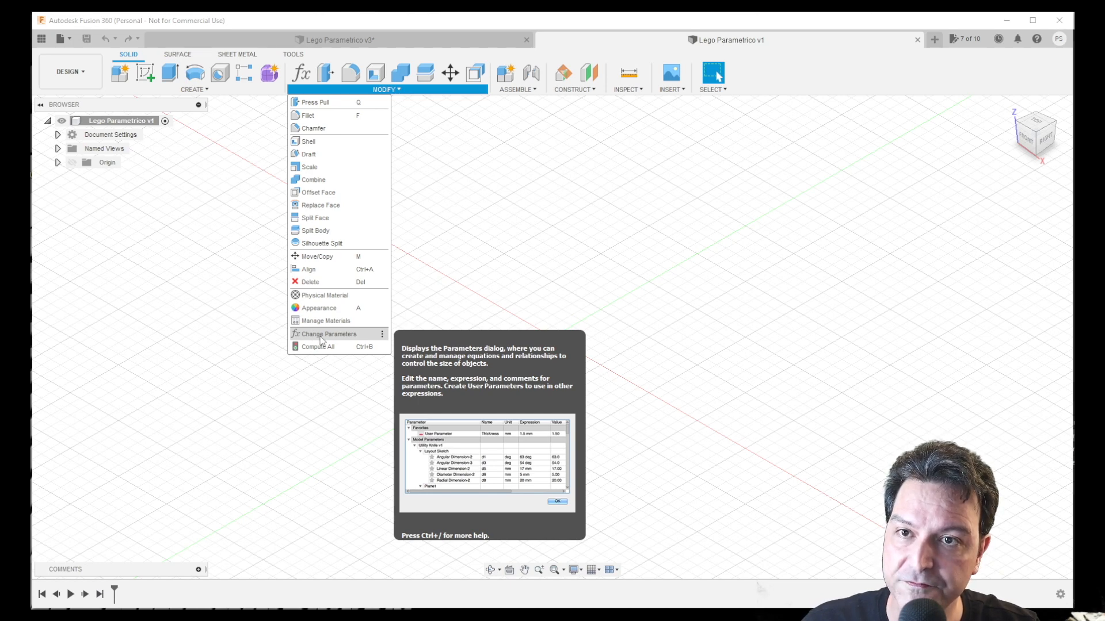
click(382, 335)
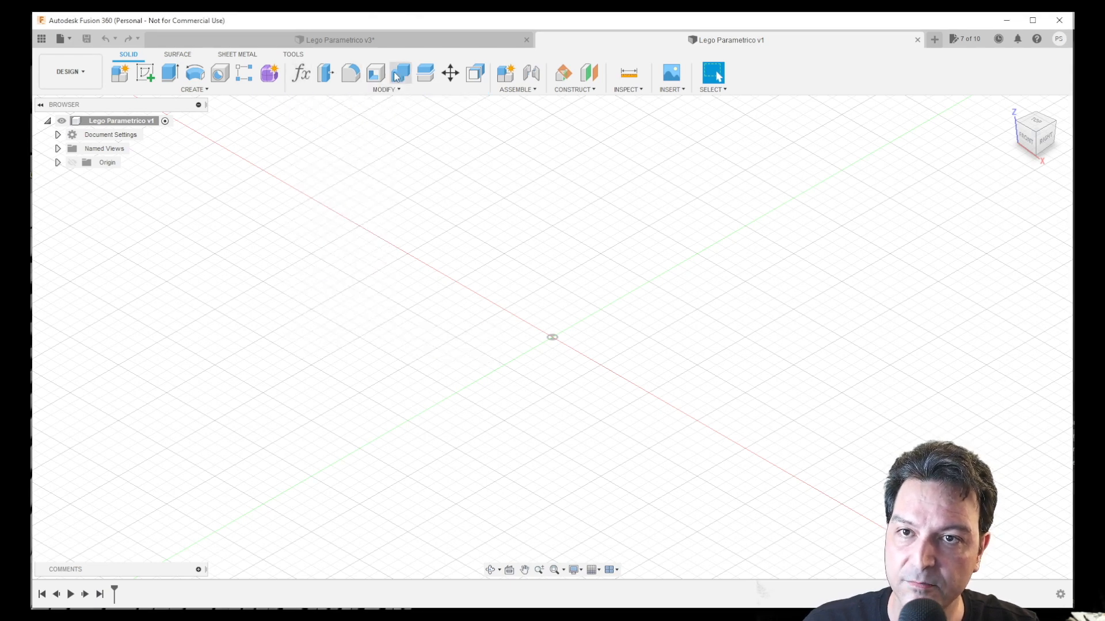
click(305, 74)
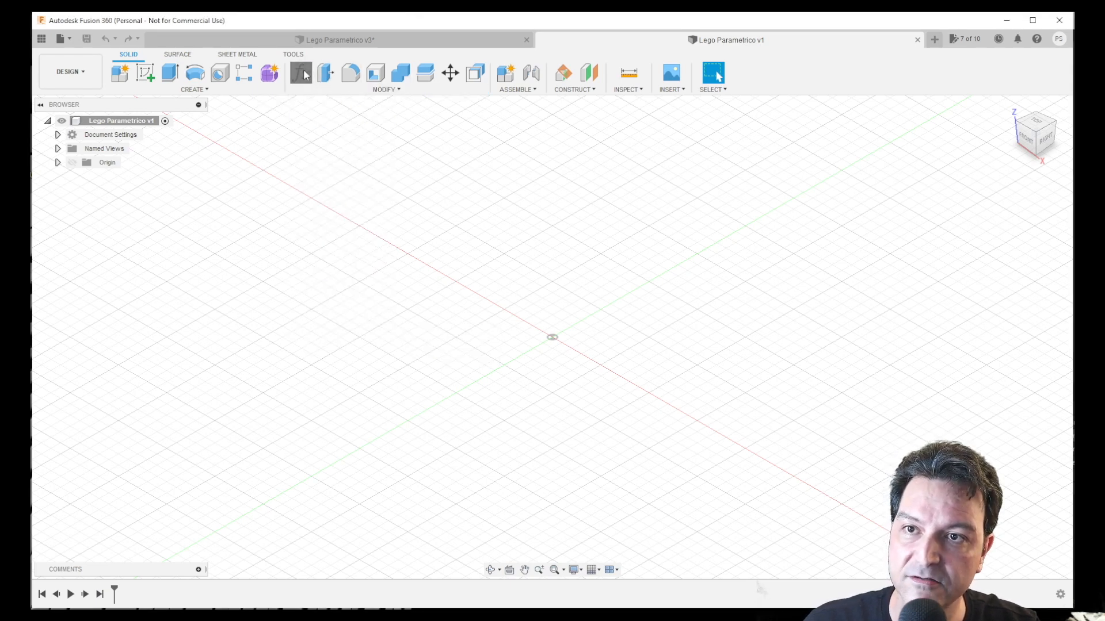
mouse_move(305, 74)
mouse_down()
mouse_move(437, 72)
mouse_move(295, 70)
mouse_up()
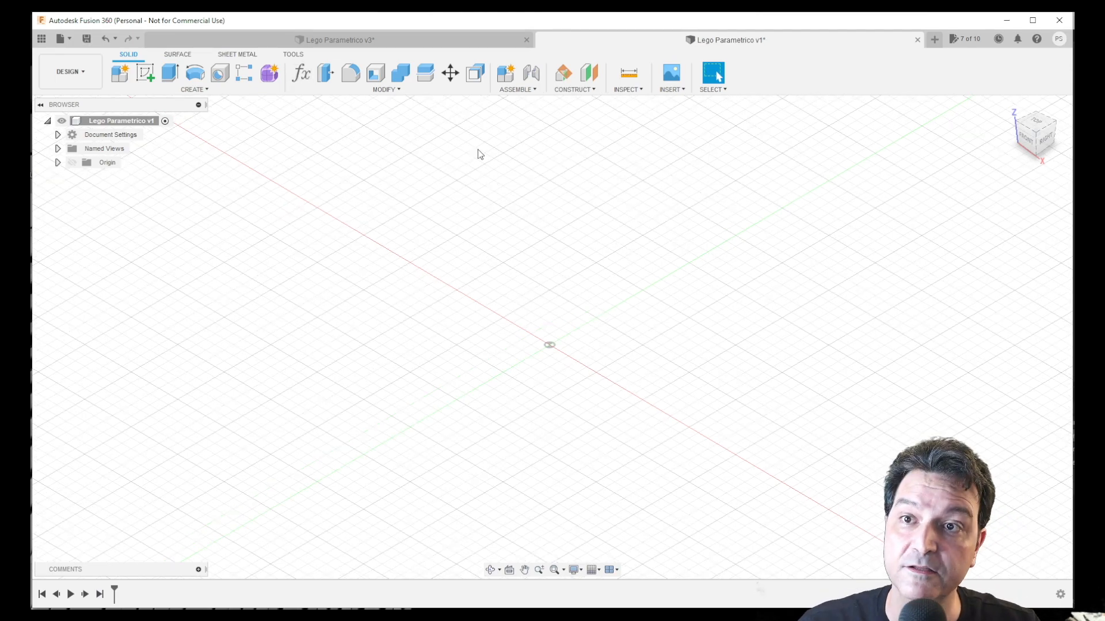
Step: Add a user parameter named Comprimento with No Units and the expression 4
click(300, 76)
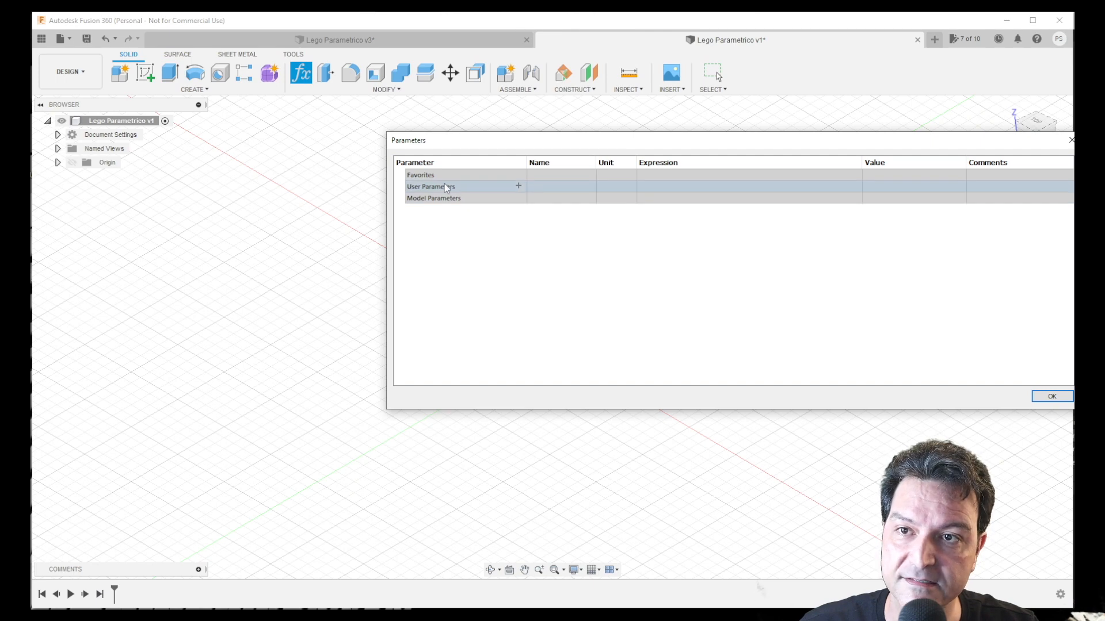
click(517, 185)
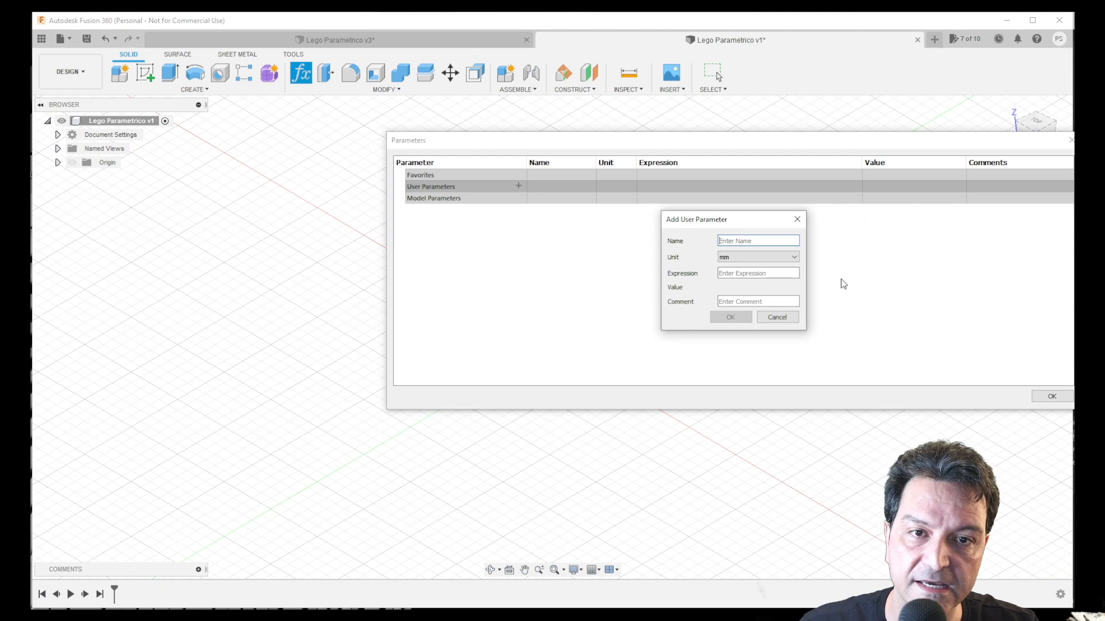
click(742, 258)
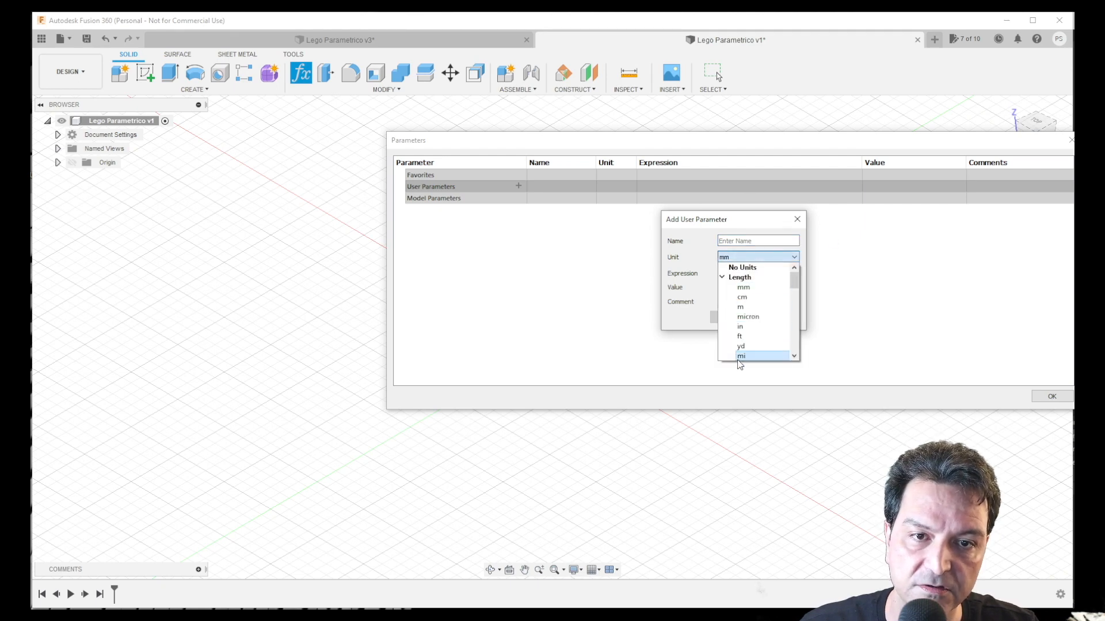
click(872, 334)
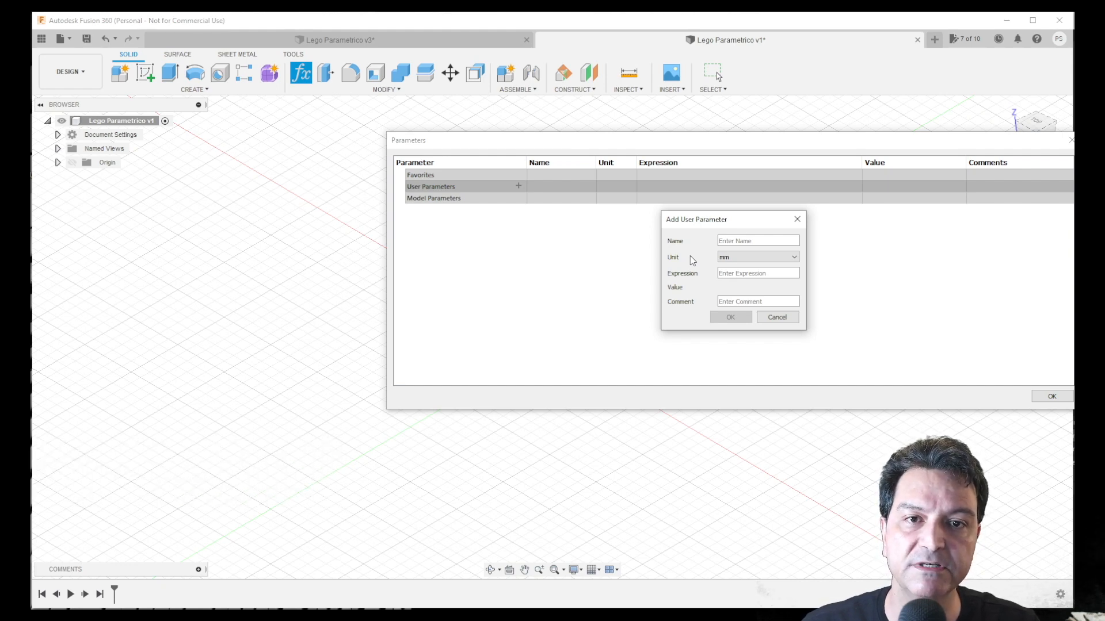
click(733, 240)
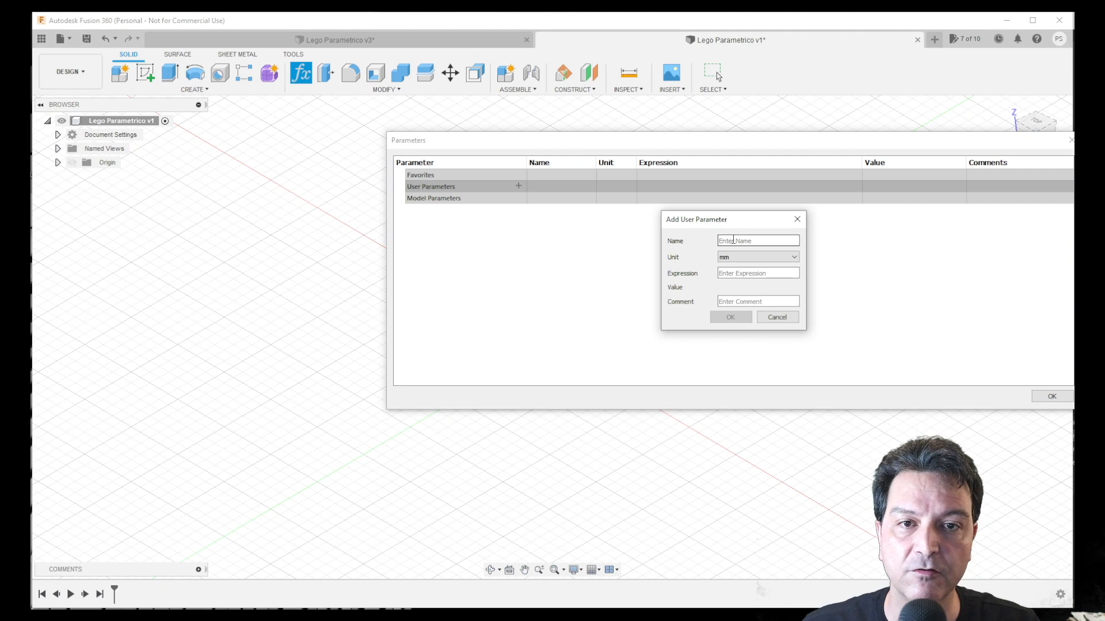
text(C)
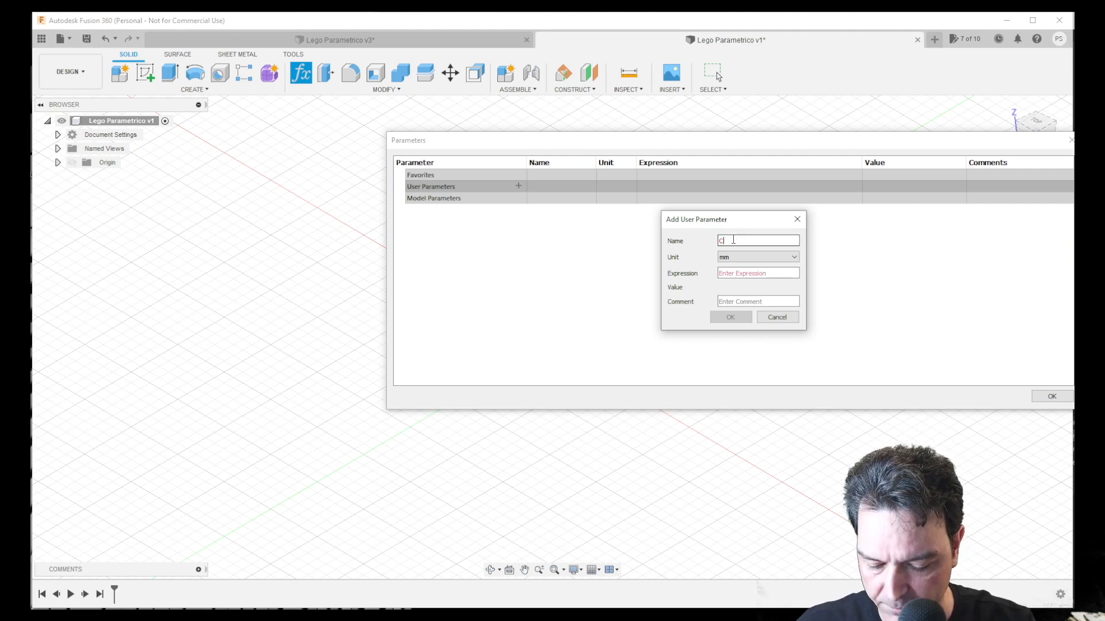
text(omprimento)
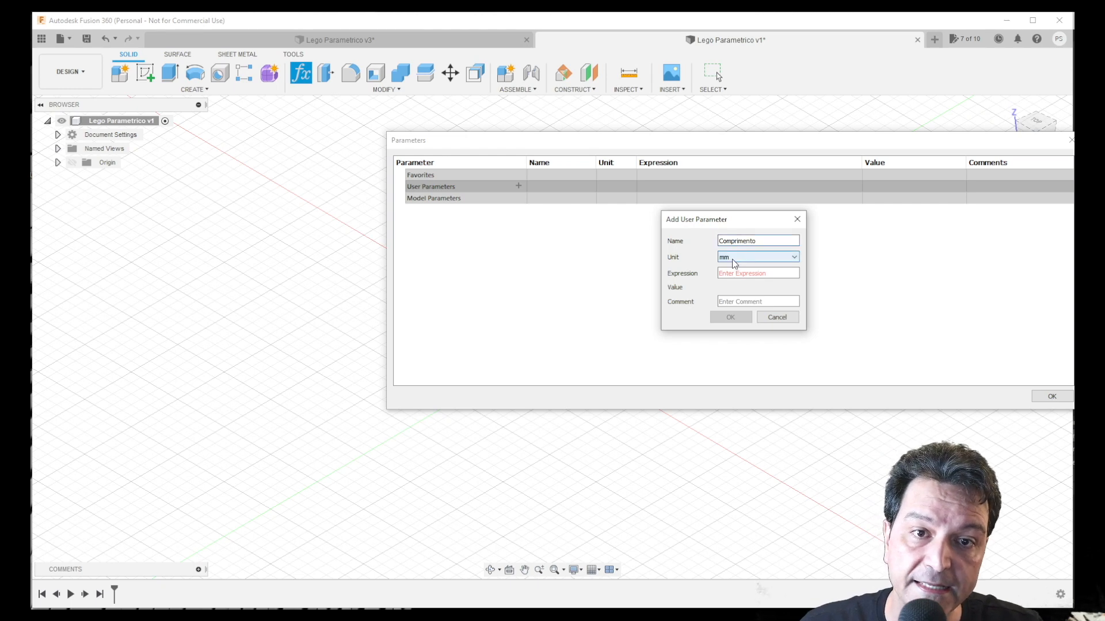
click(735, 258)
click(734, 267)
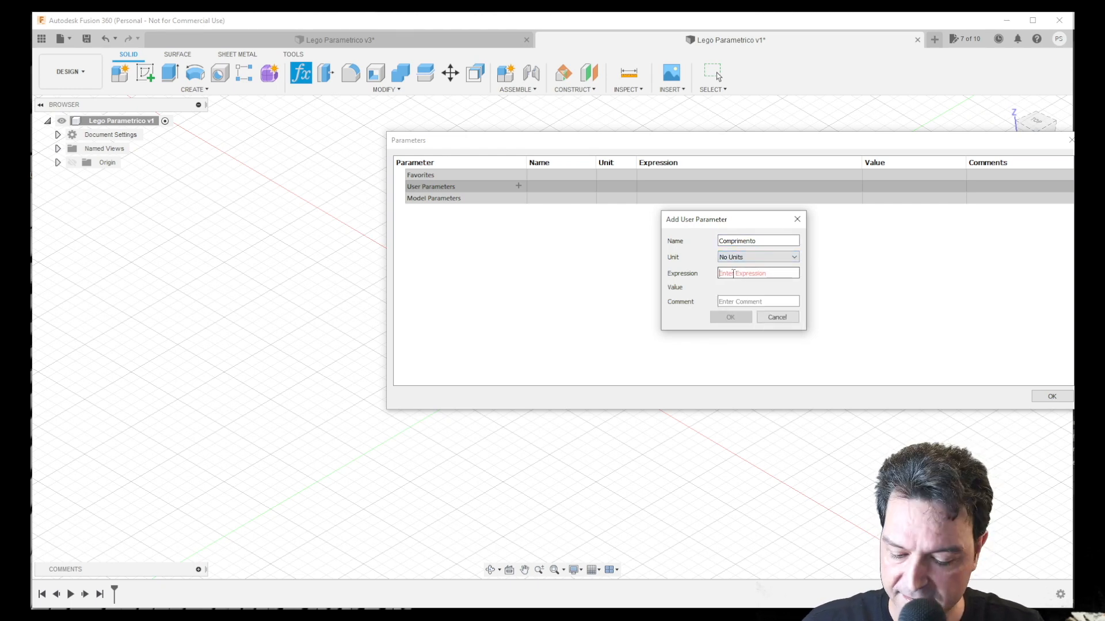
text(4)
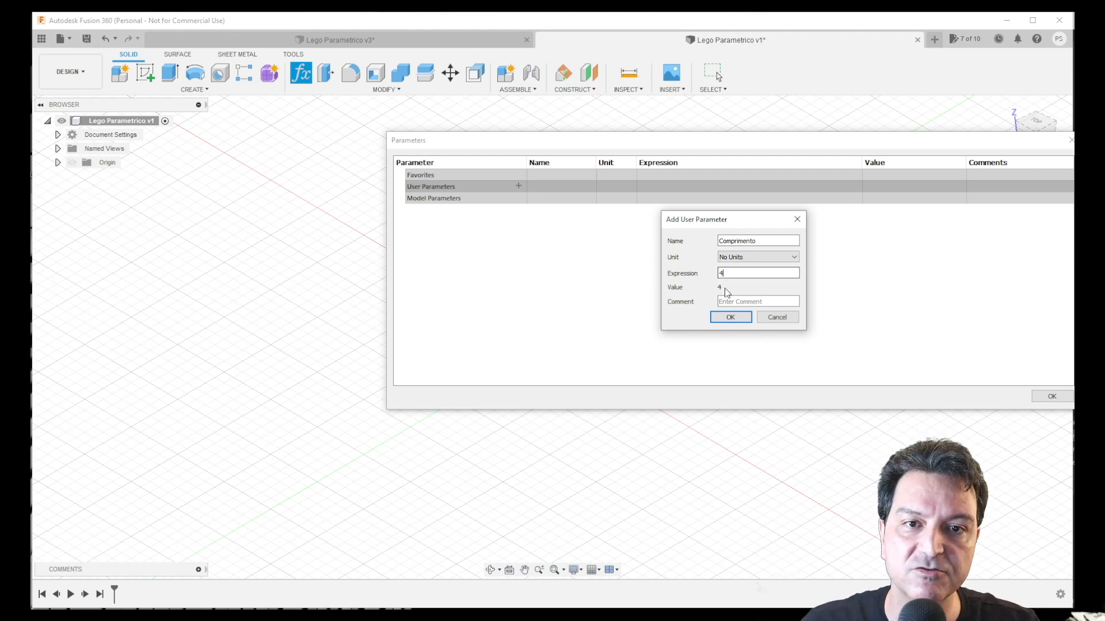
click(729, 322)
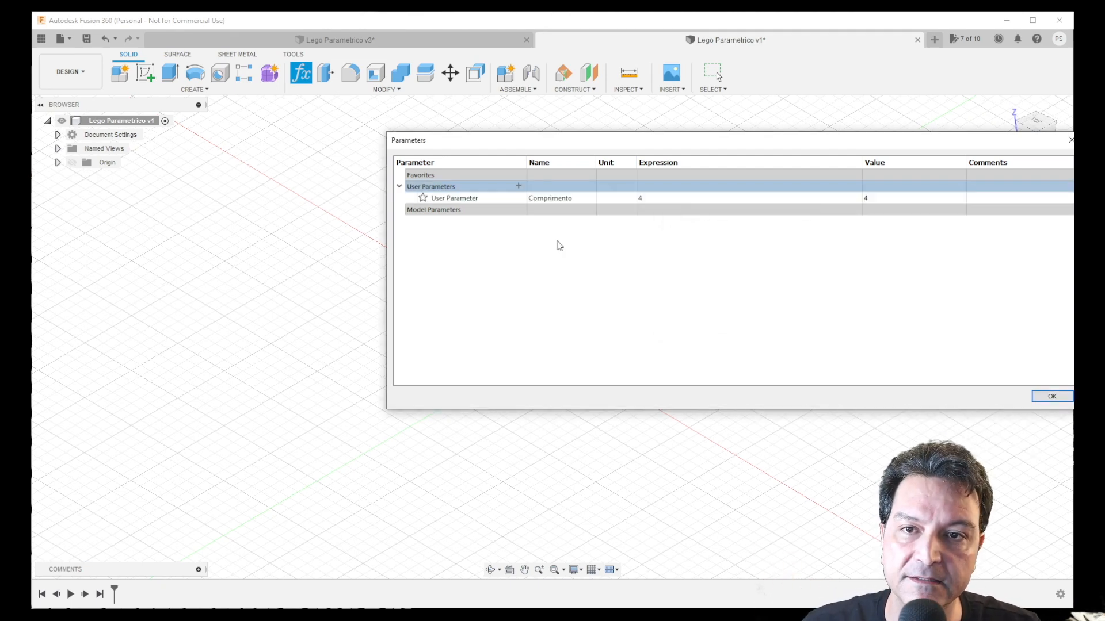
Step: Add a user parameter named Largura with No Units and the expression 2
click(518, 186)
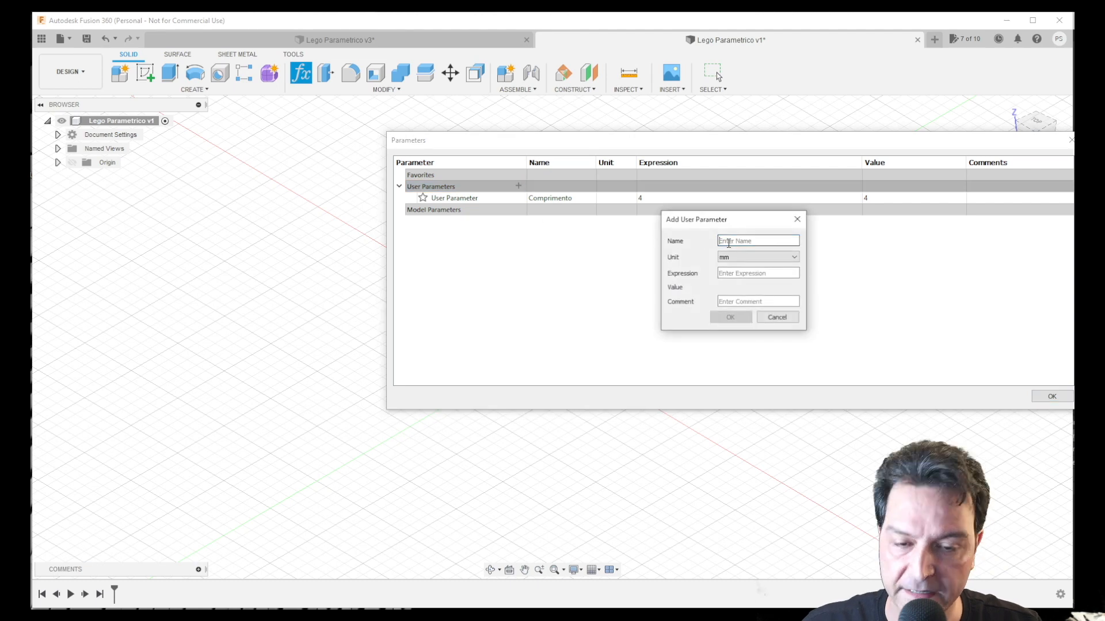
text(Largura)
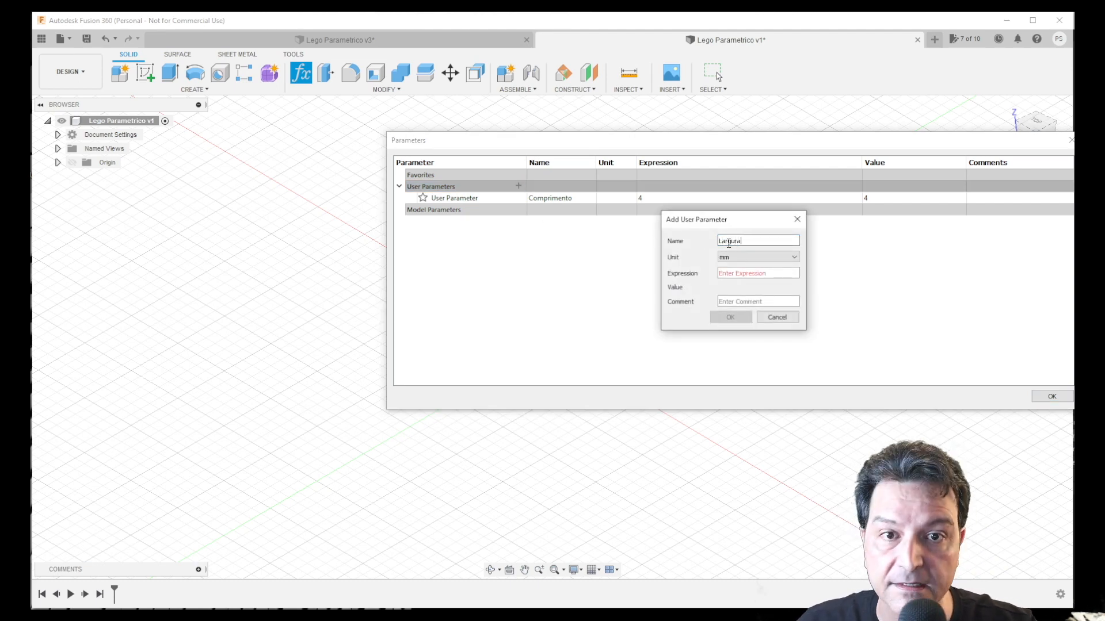
click(758, 257)
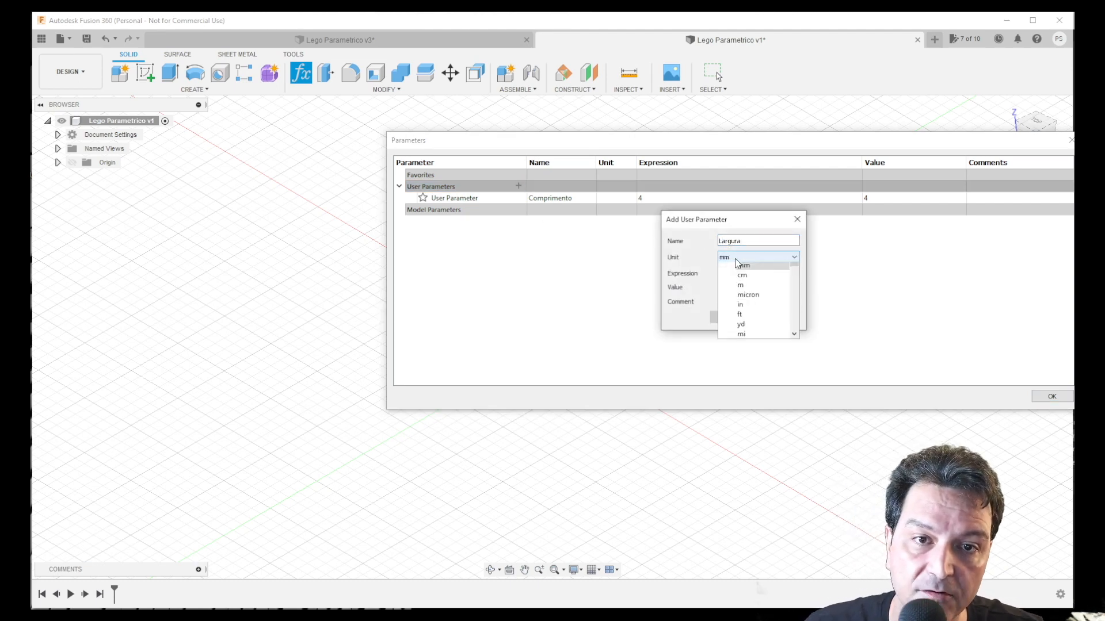
scroll(748, 288, up, 3)
click(739, 268)
click(732, 274)
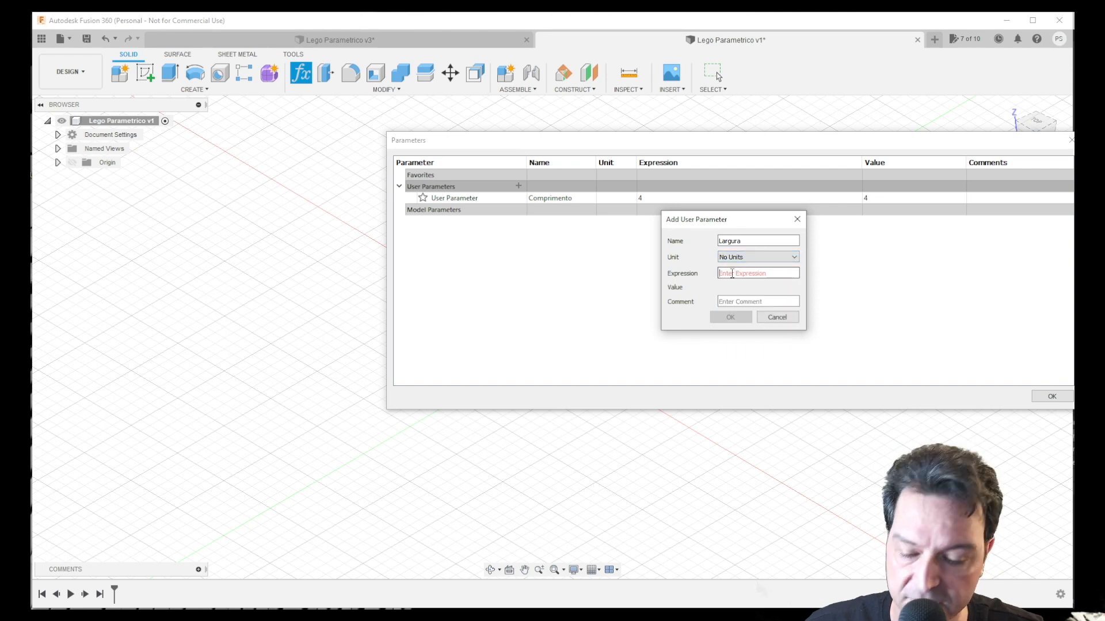
text(2)
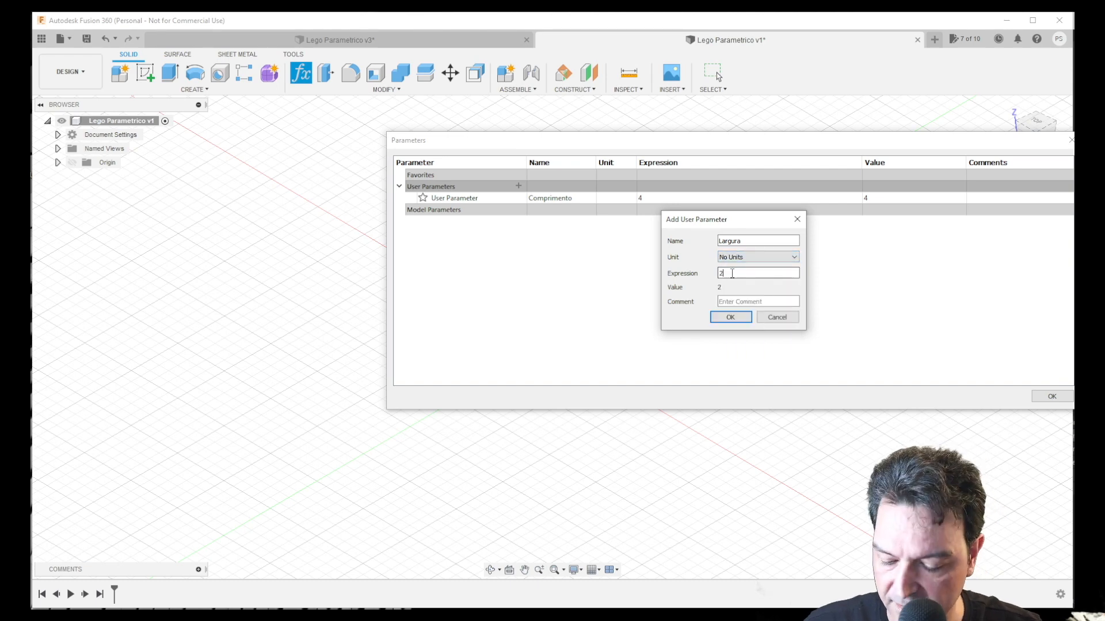
click(728, 320)
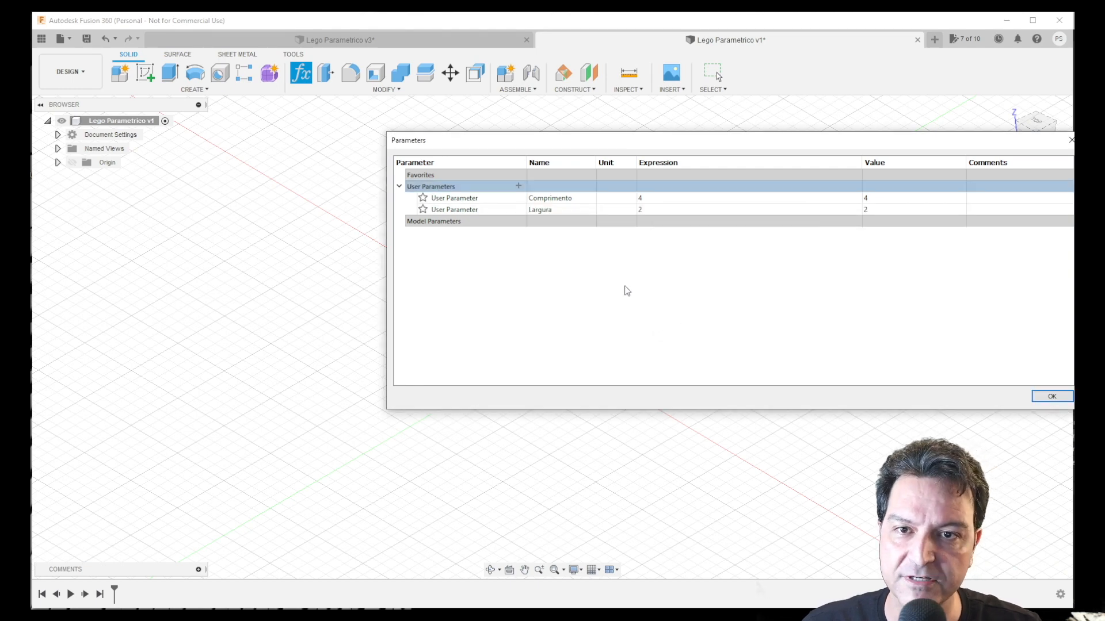
Step: Add a user parameter named Baixa in mm with the expression 3.2
click(519, 186)
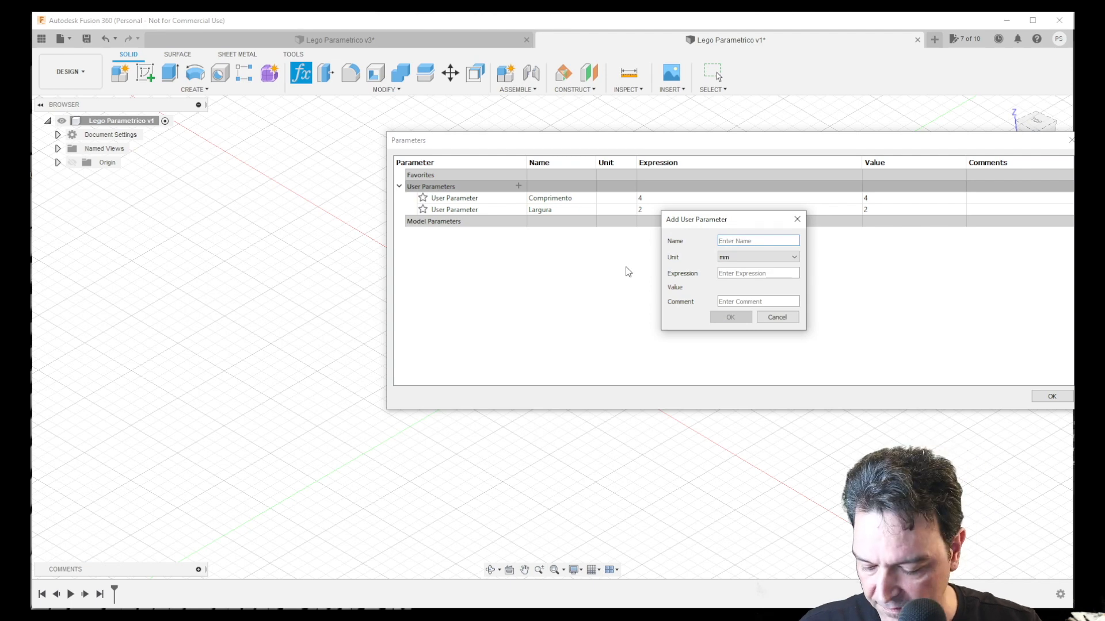
text(Altura)
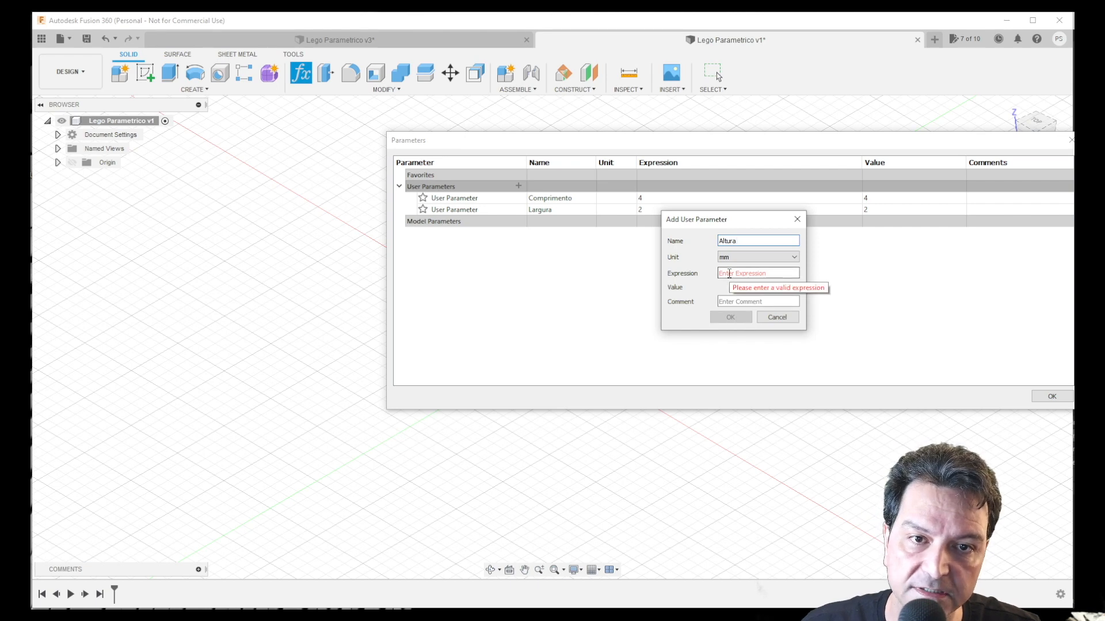
double_click(739, 241)
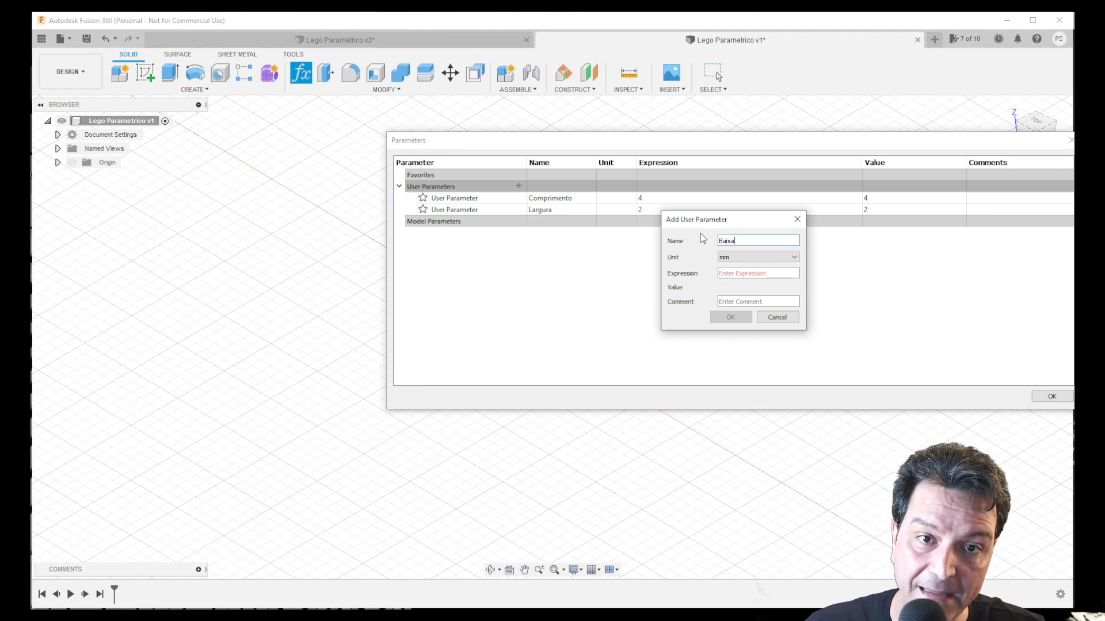
key(Tab)
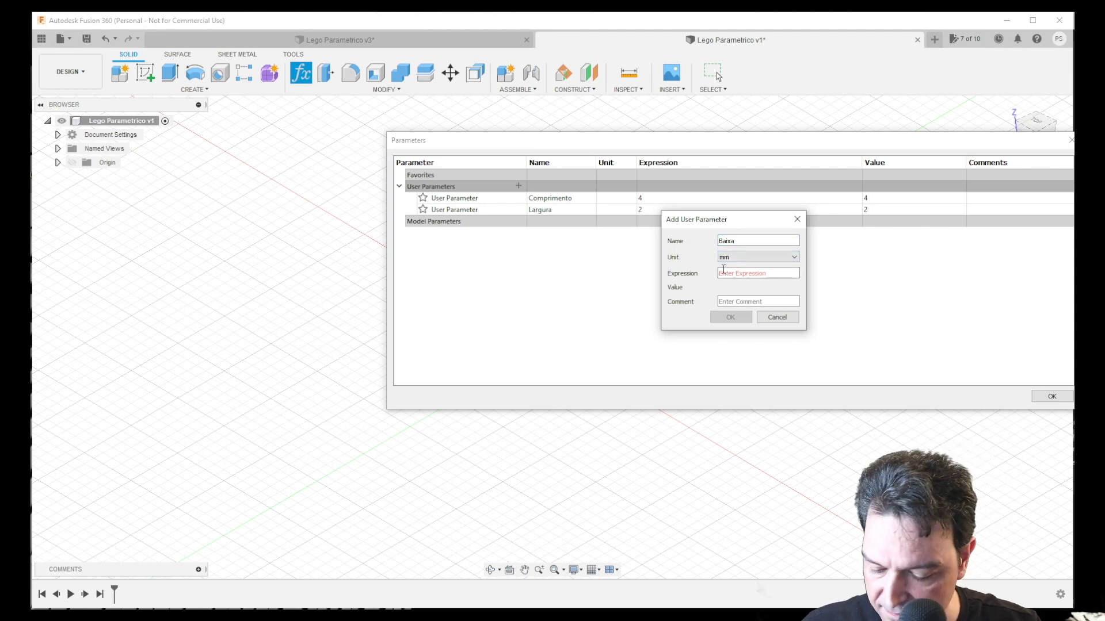
text(3.2)
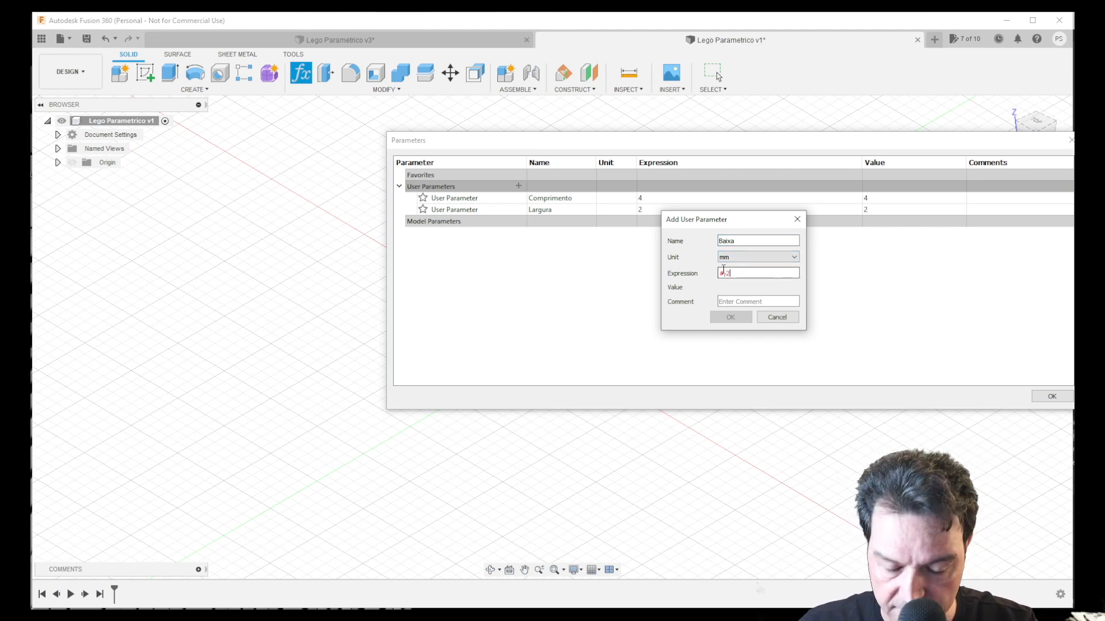
key(BackSpace)
key(BackSpace)
key(BackSpace)
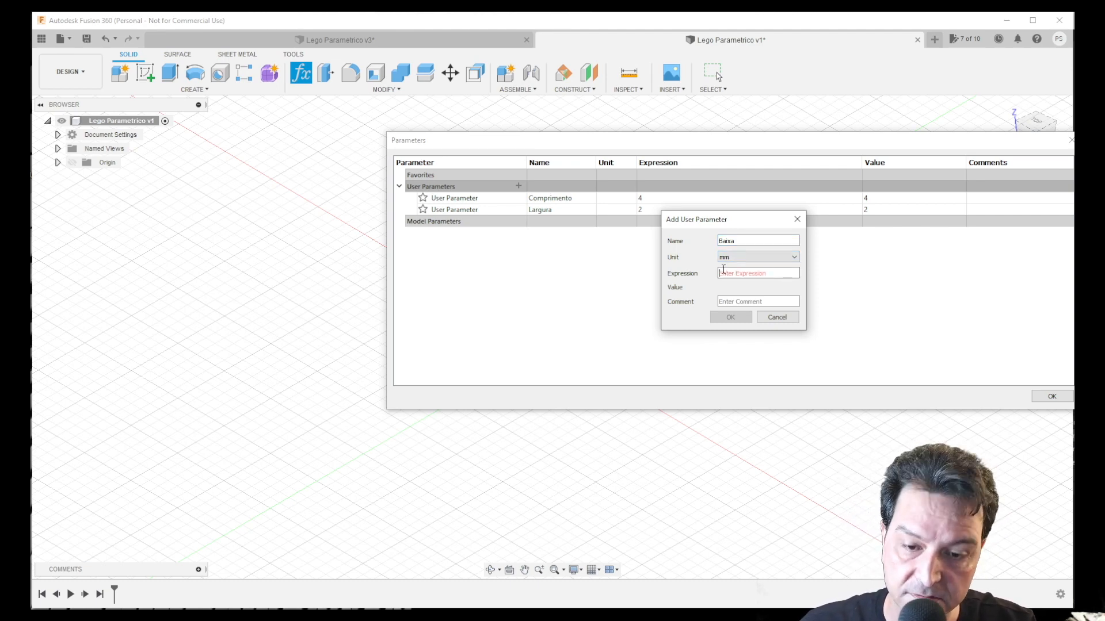
text(2)
key(BackSpace)
text(3.2)
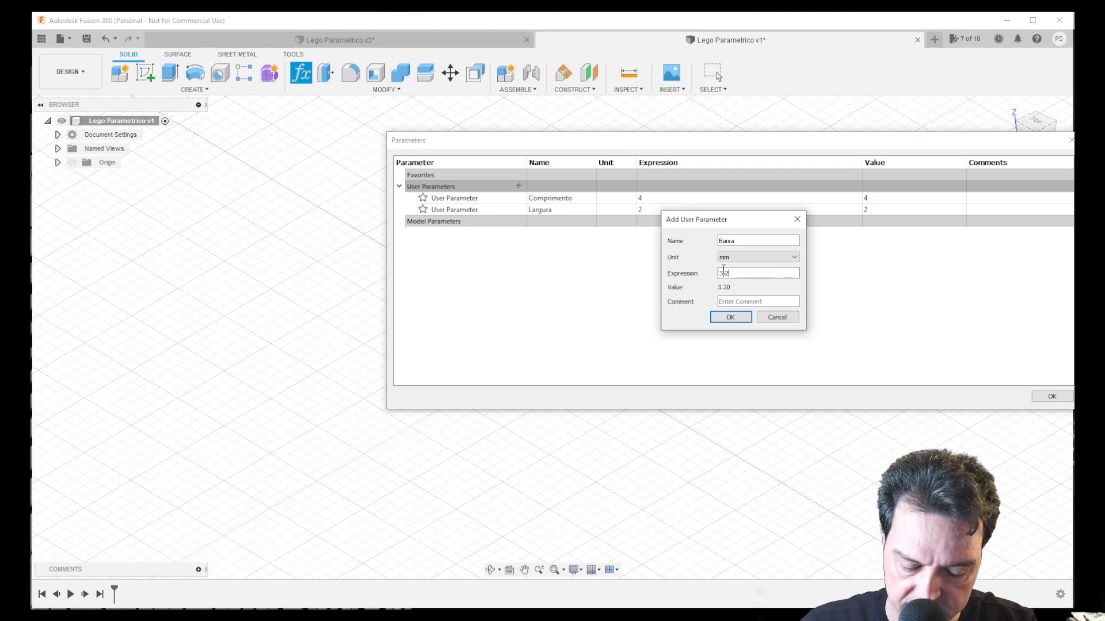
key(Return)
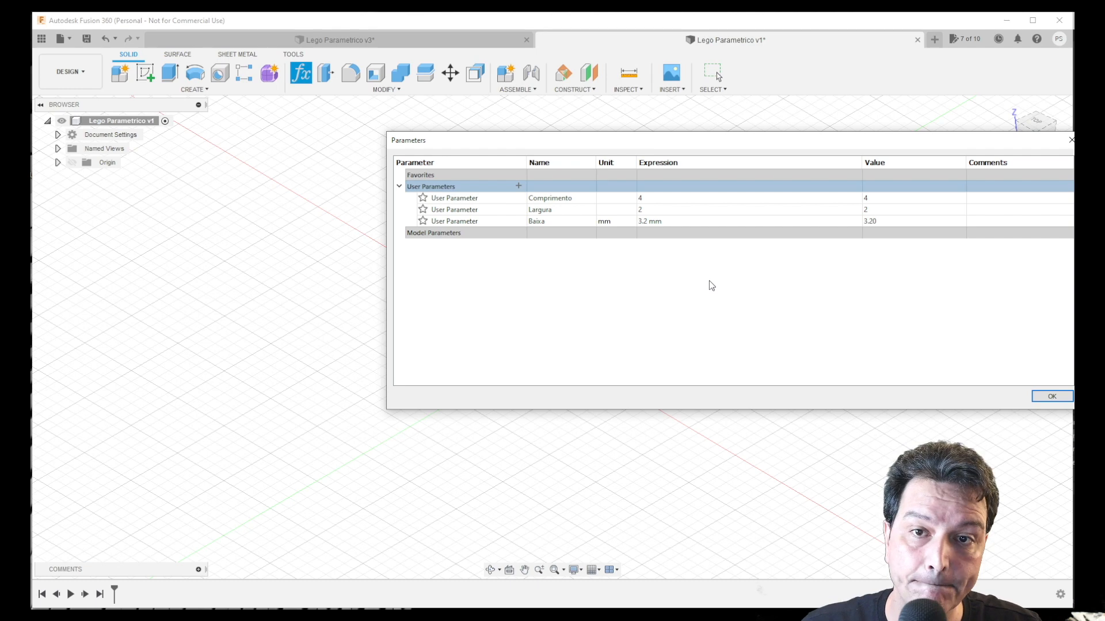
Step: Add a user parameter named Alta in mm with the expression 3*Baixa
click(518, 187)
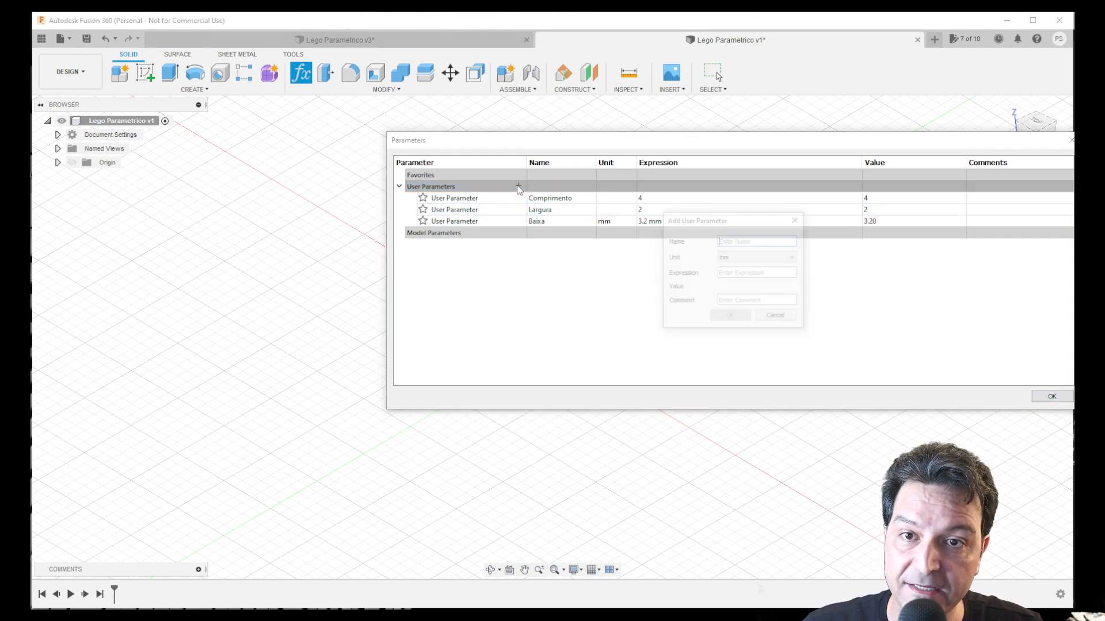
text(A)
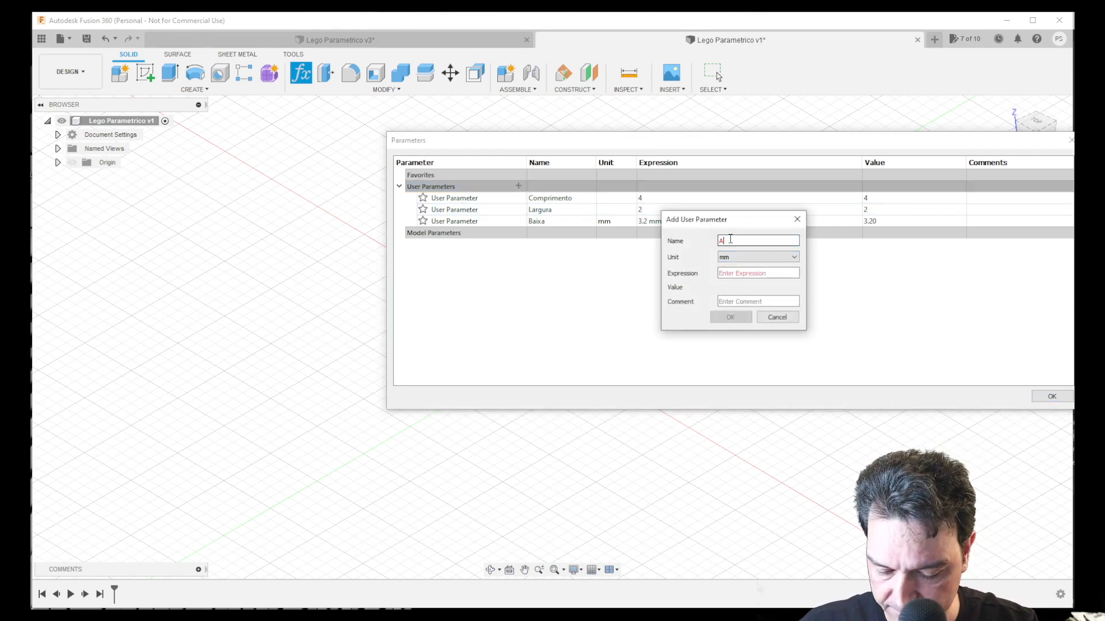
text(lta)
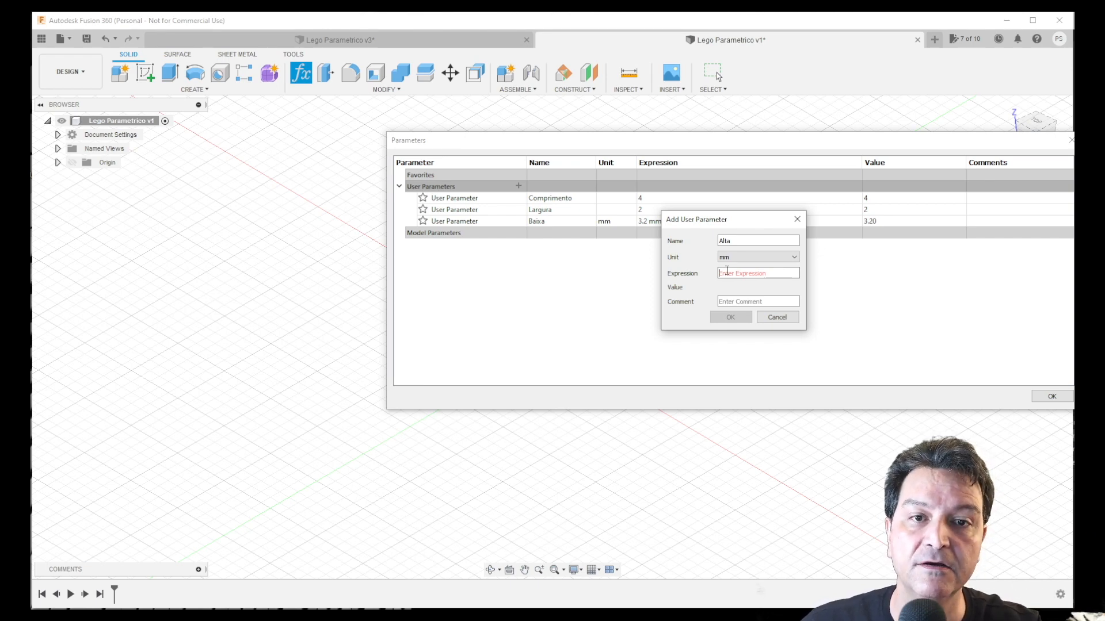
text(3)
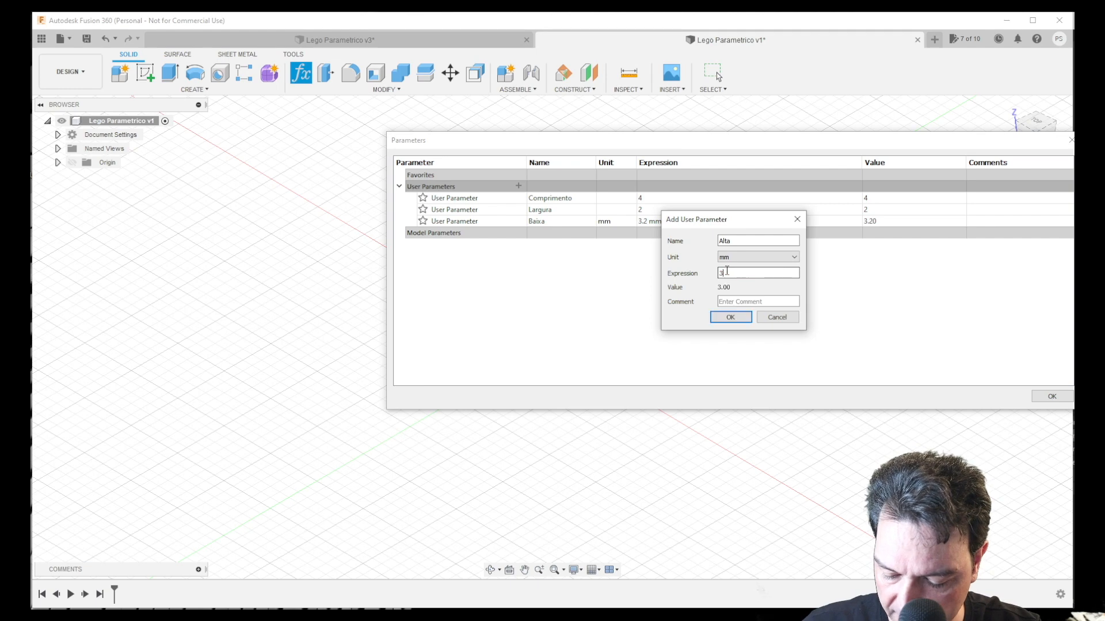
text(*)
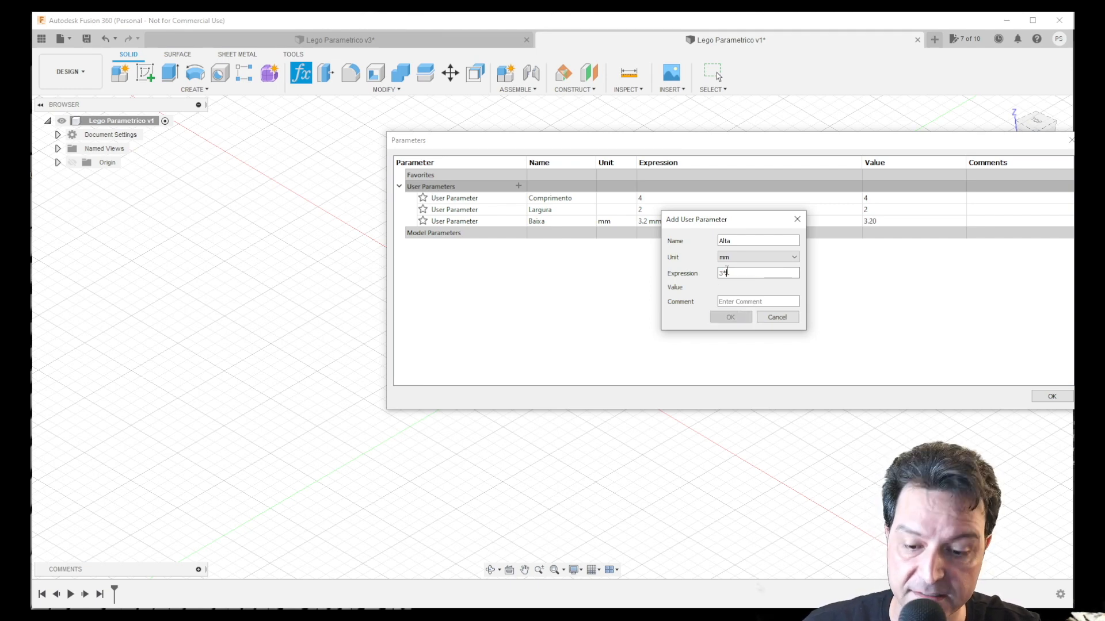
text(baixa)
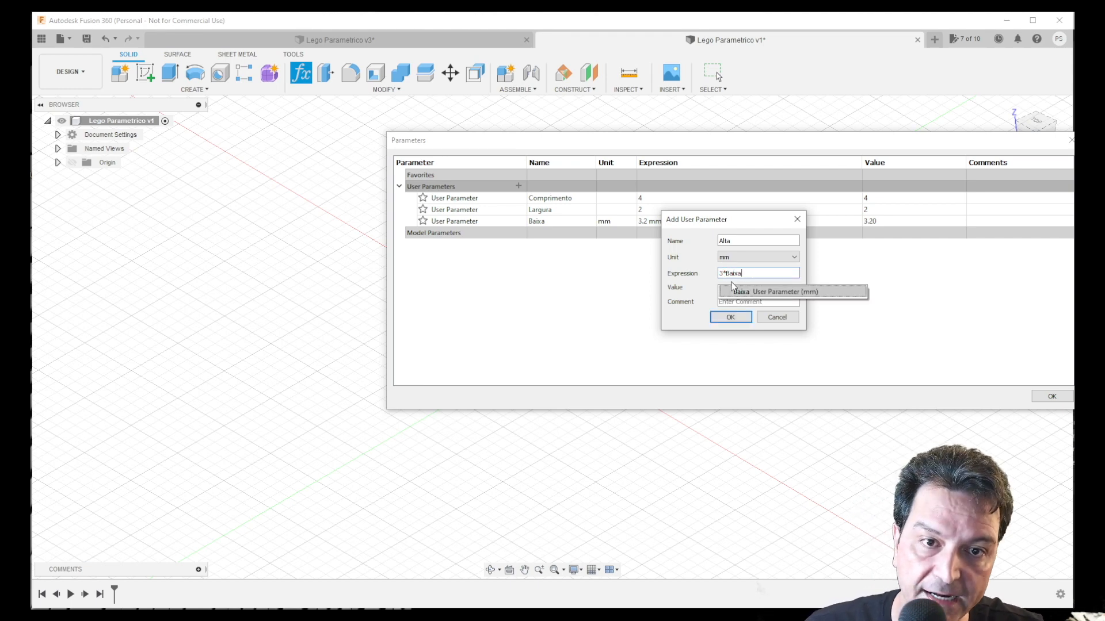
click(740, 293)
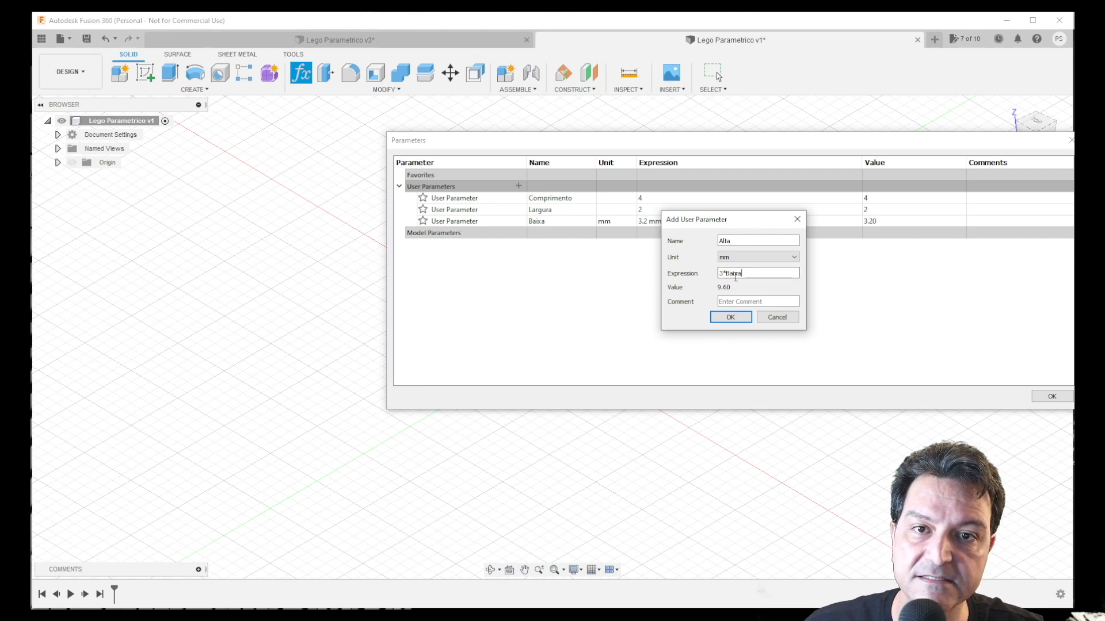
click(734, 316)
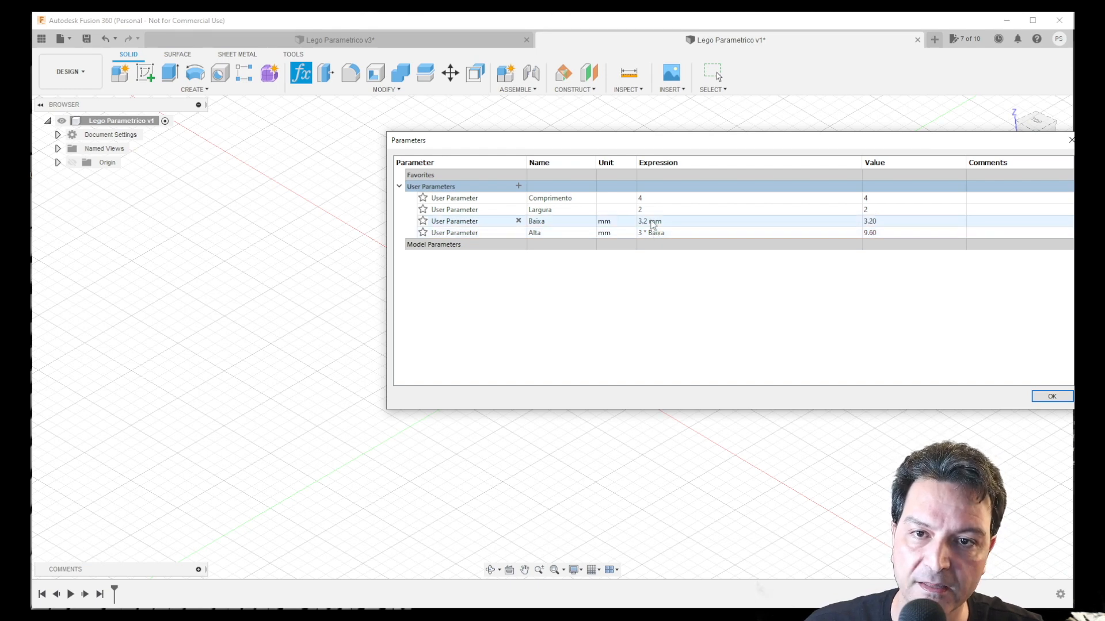
Step: Add a user parameter named Altura in mm whose expression is the user parameter Alta
click(518, 184)
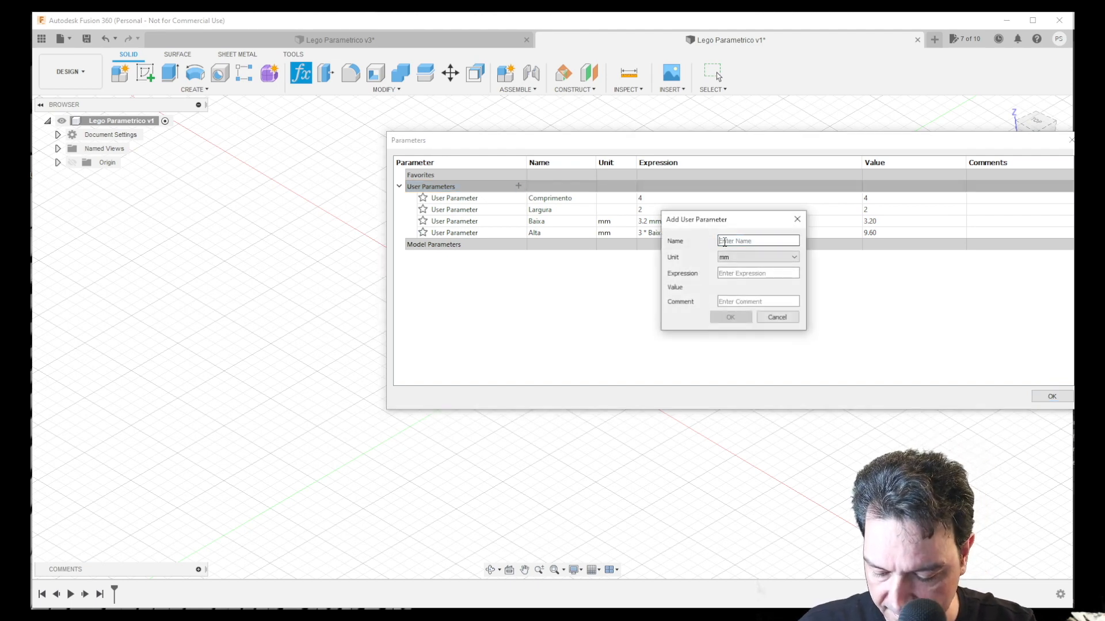
text(Altura)
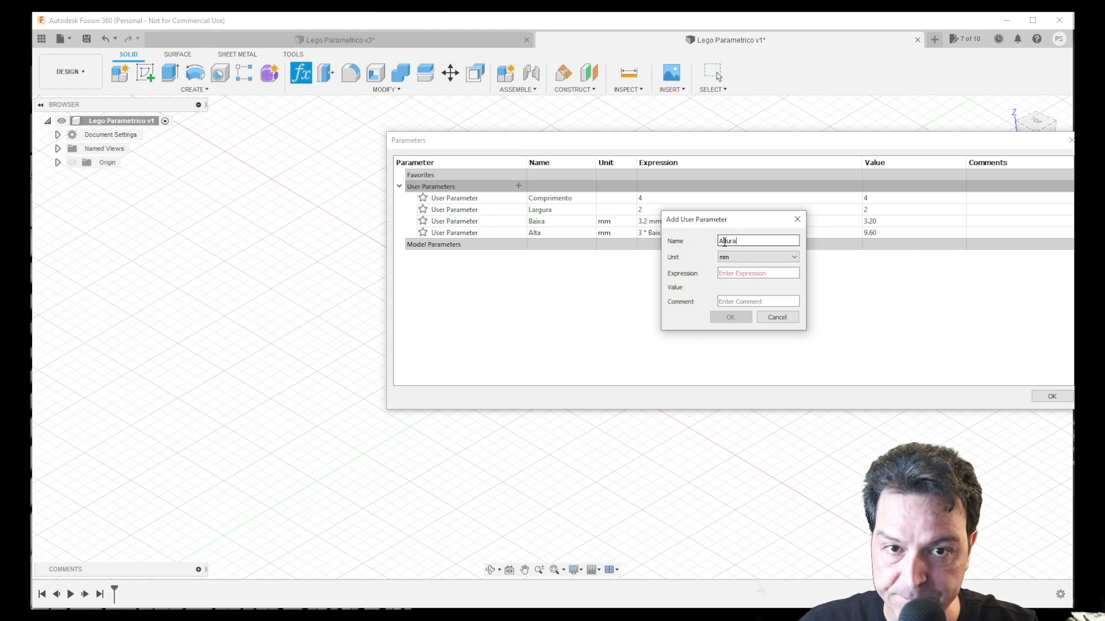
key(Tab)
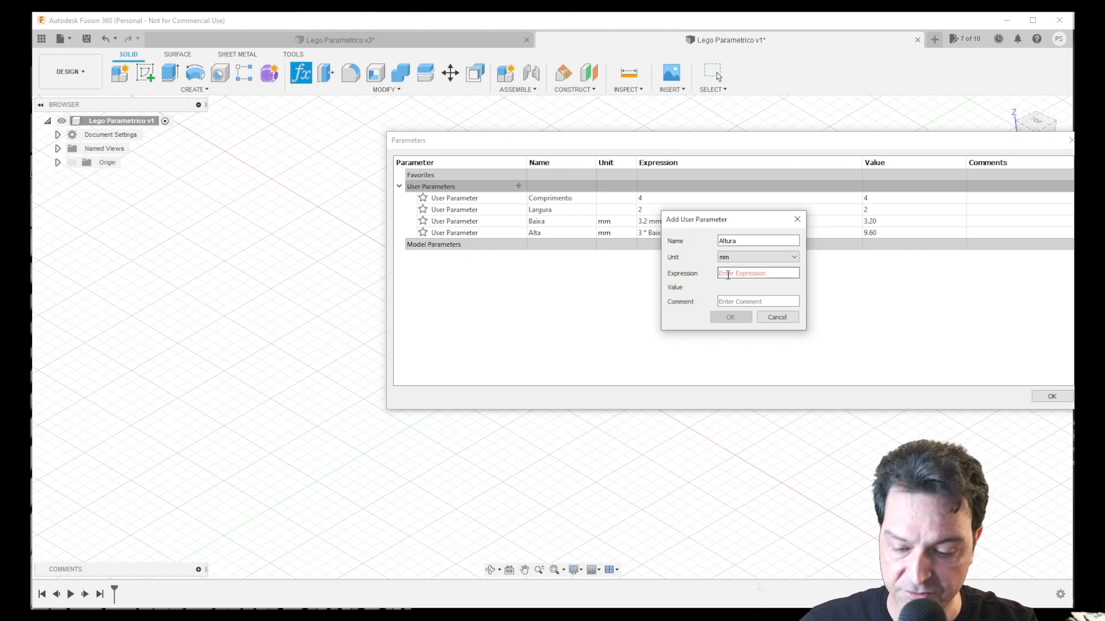
text(Ba)
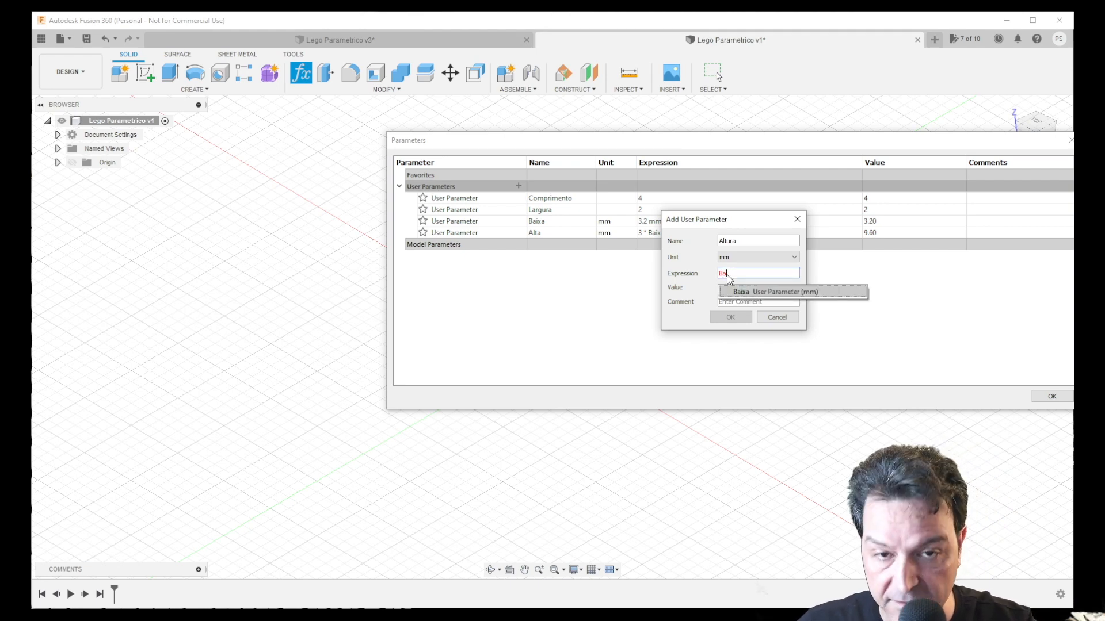
key(BackSpace)
key(BackSpace)
text(Alta)
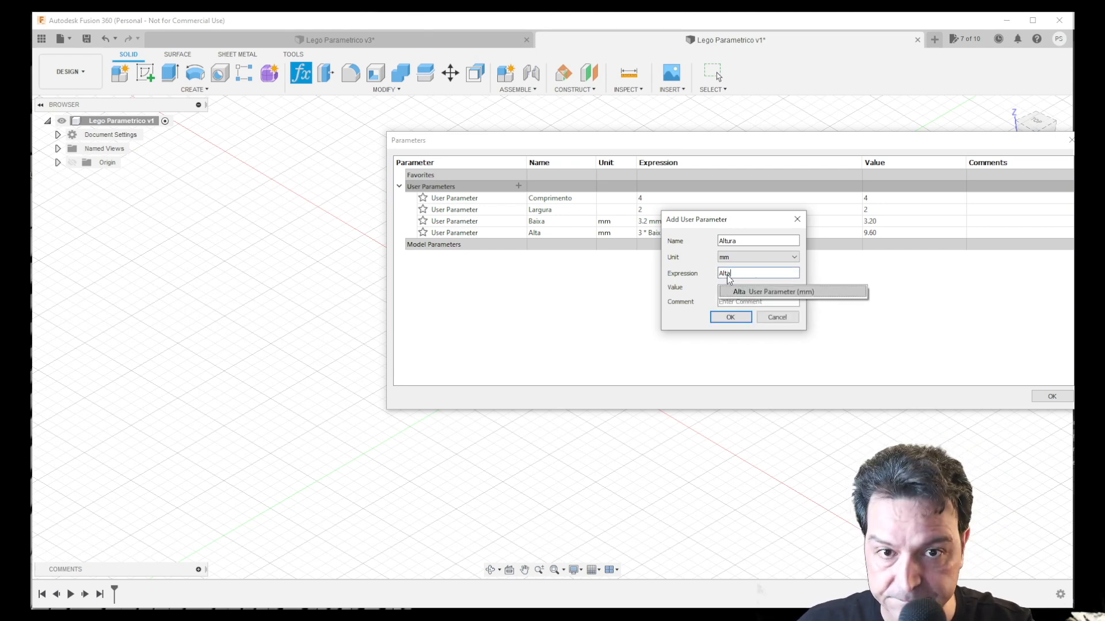
click(731, 291)
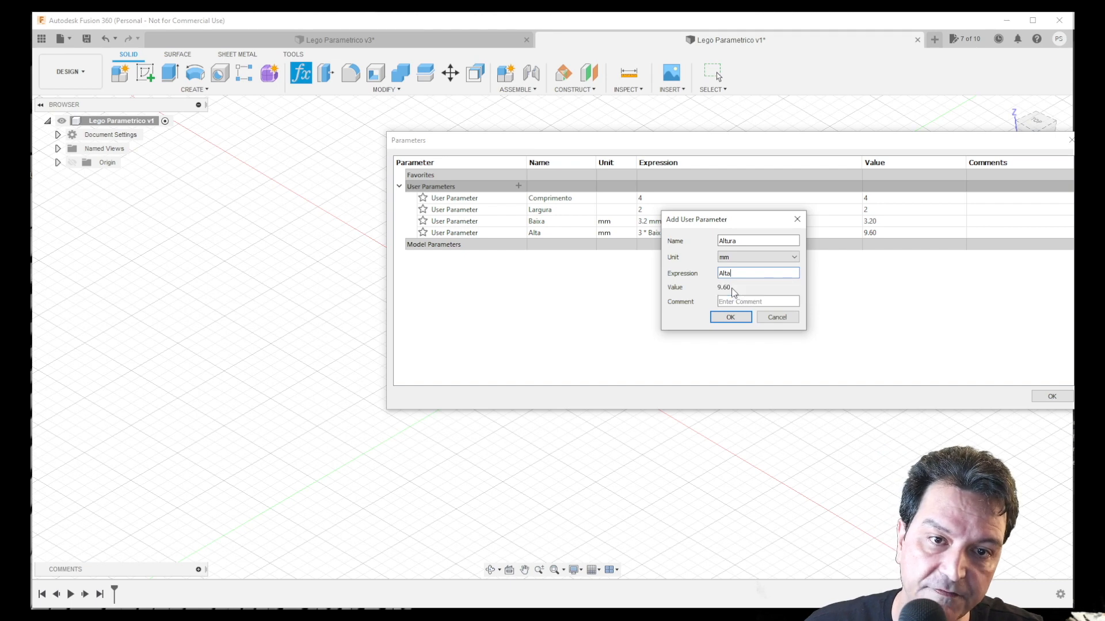
click(731, 317)
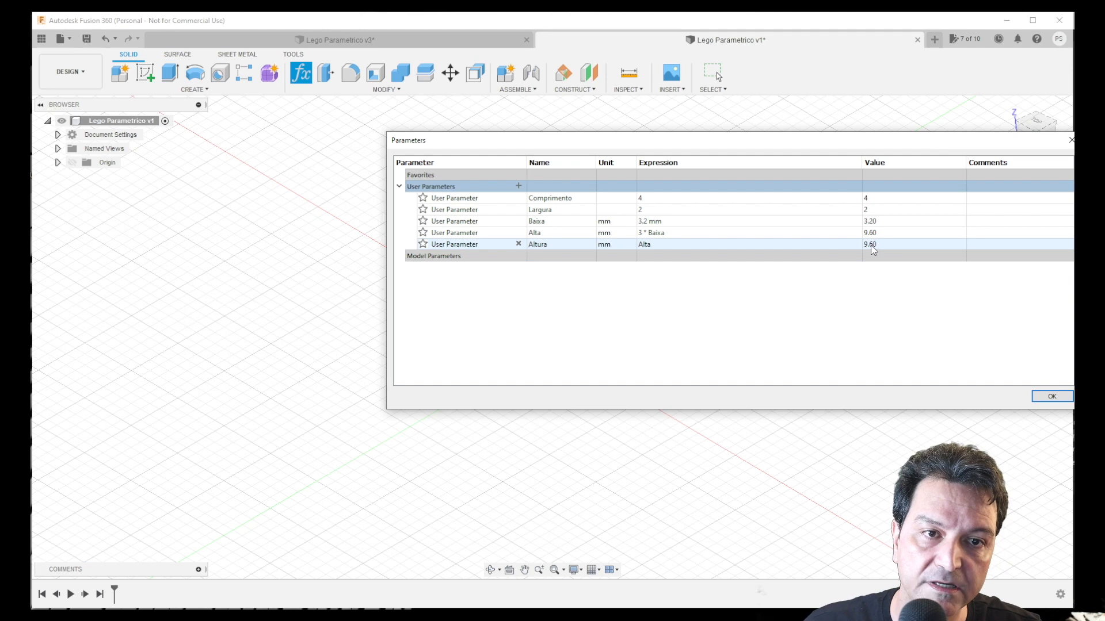
Step: Change the expression of the Altura parameter to the user parameter Baixa
click(649, 246)
click(650, 246)
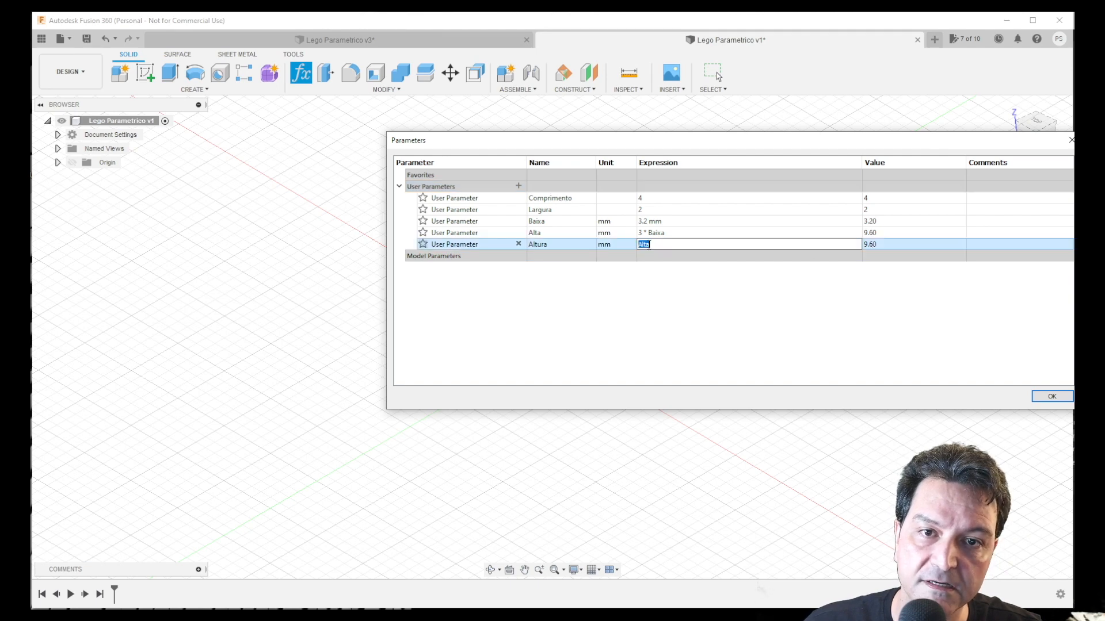
text(Baixa)
key(Return)
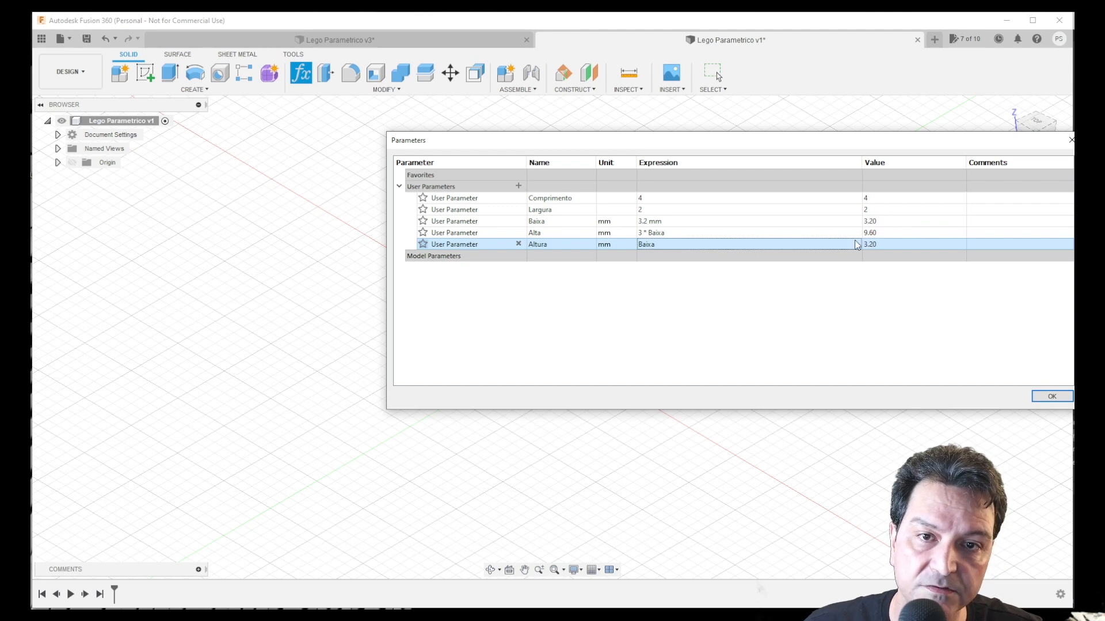
Step: Set the expression of the Altura parameter back to the user parameter Alta
click(649, 244)
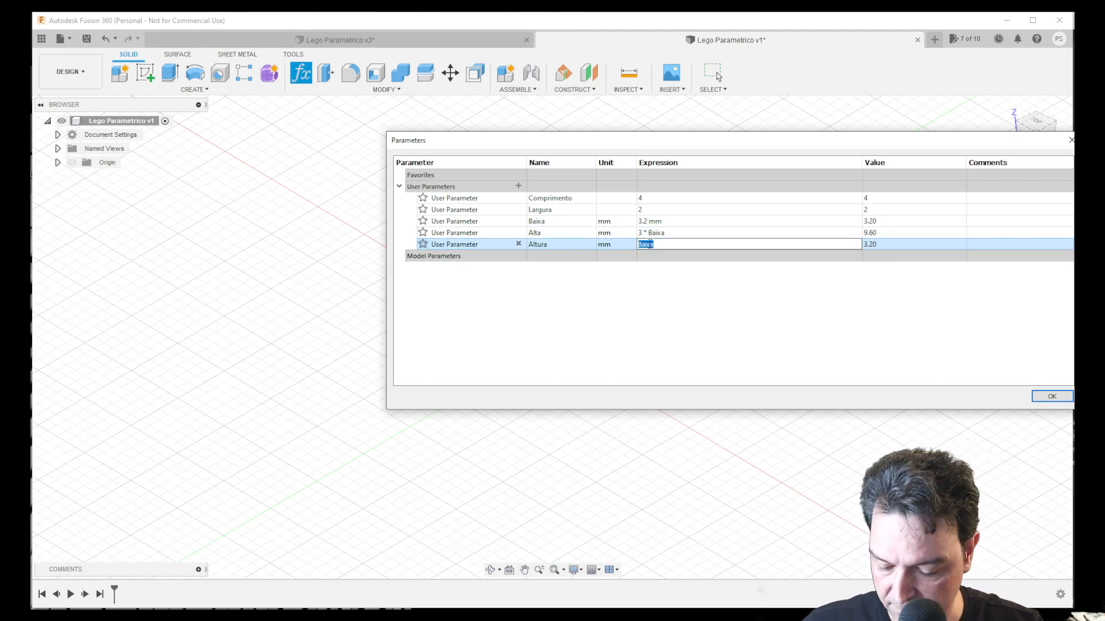
text(ALta)
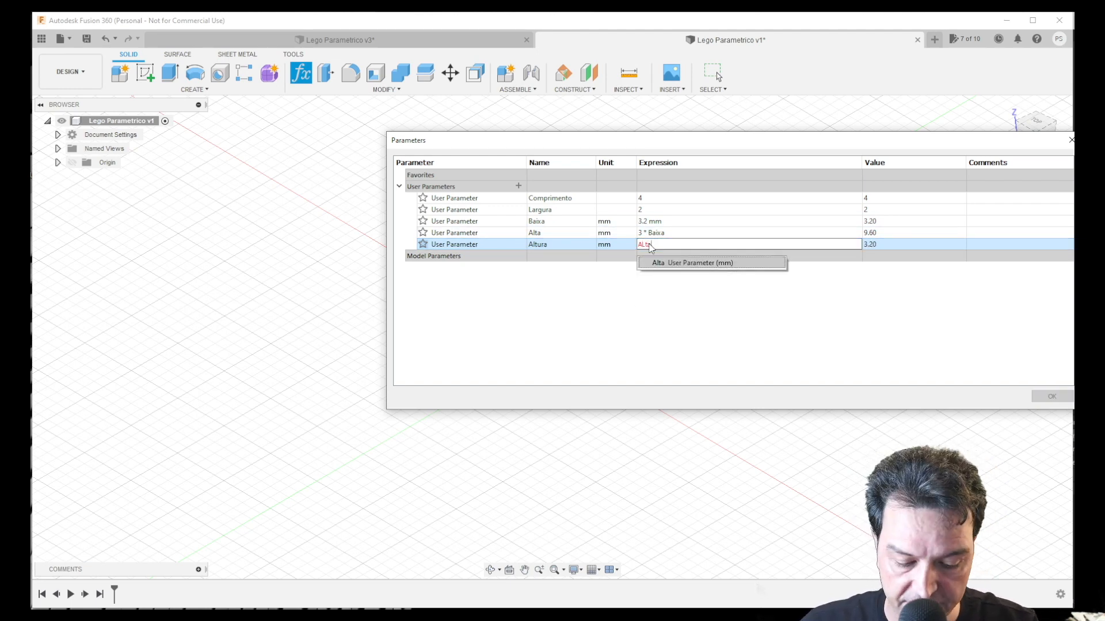
key(Return)
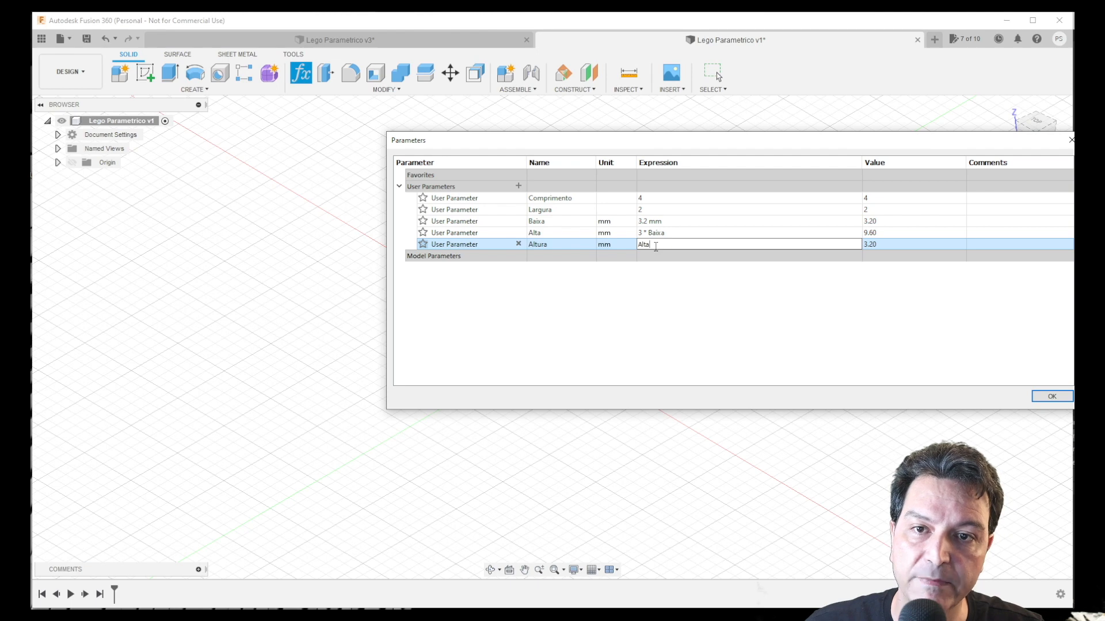
Step: Mark the user parameters Altura, Largura and Comprimento as favorites, collapse the user parameter list and accept the parameters
click(423, 245)
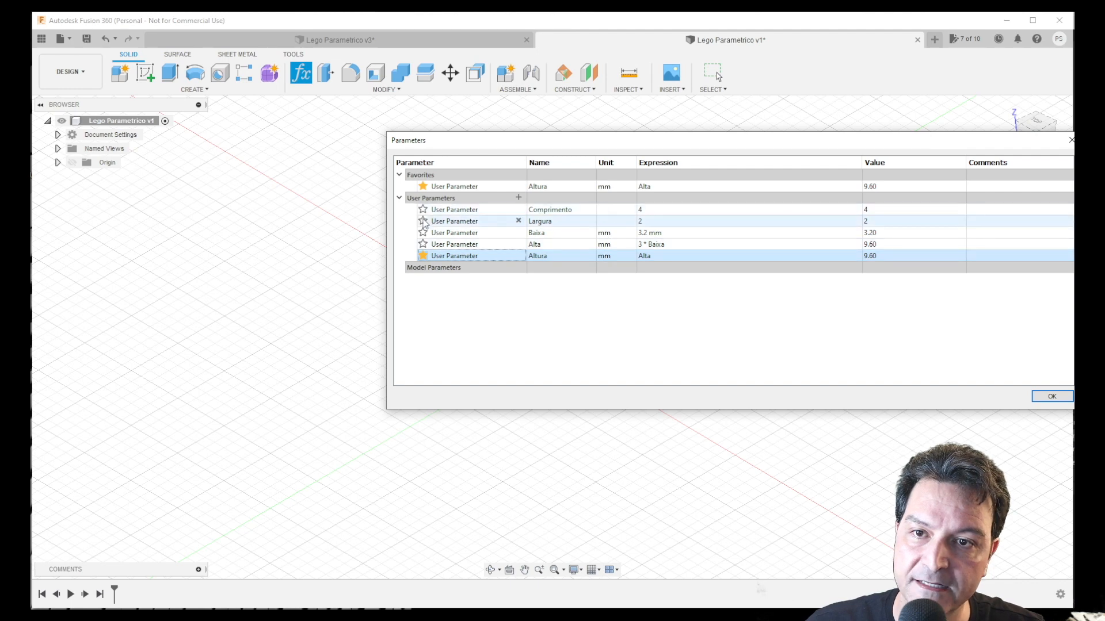
click(423, 221)
click(423, 221)
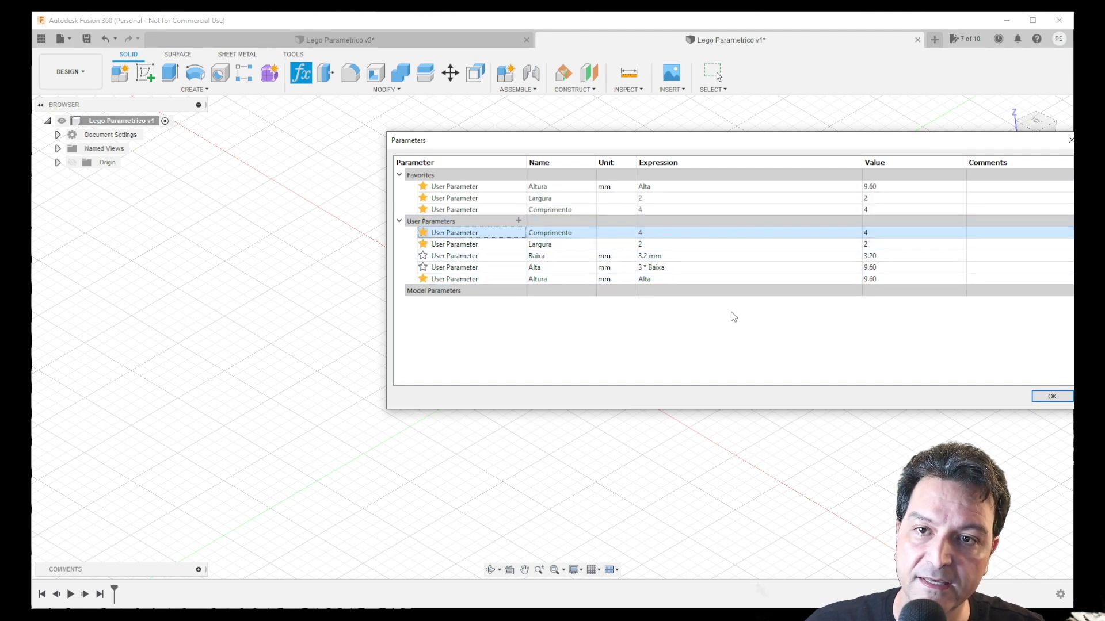
click(399, 221)
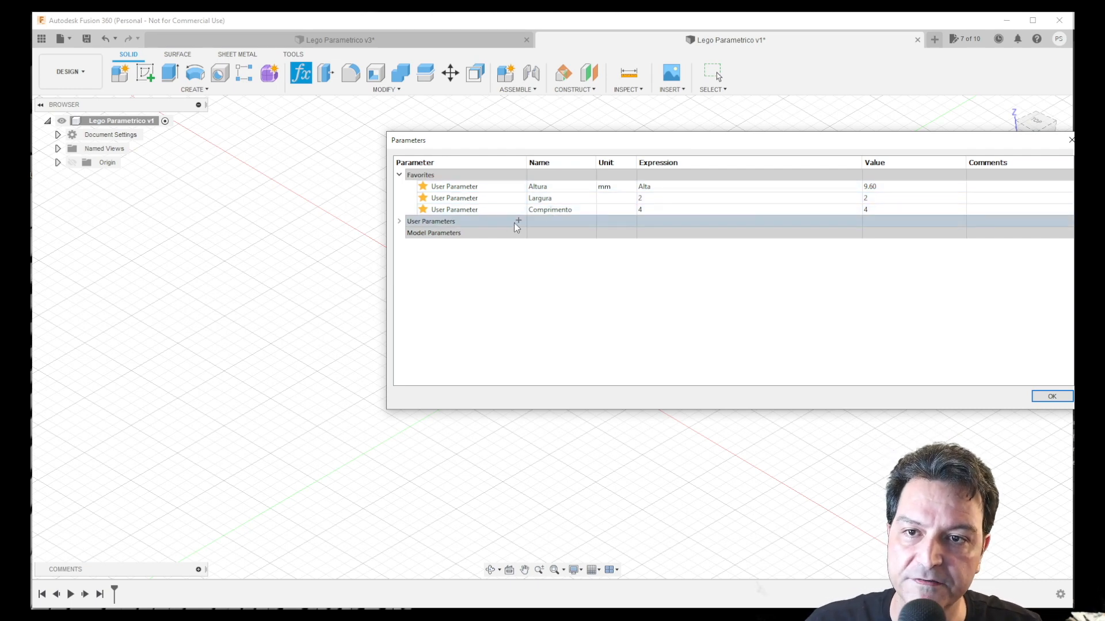
click(1061, 397)
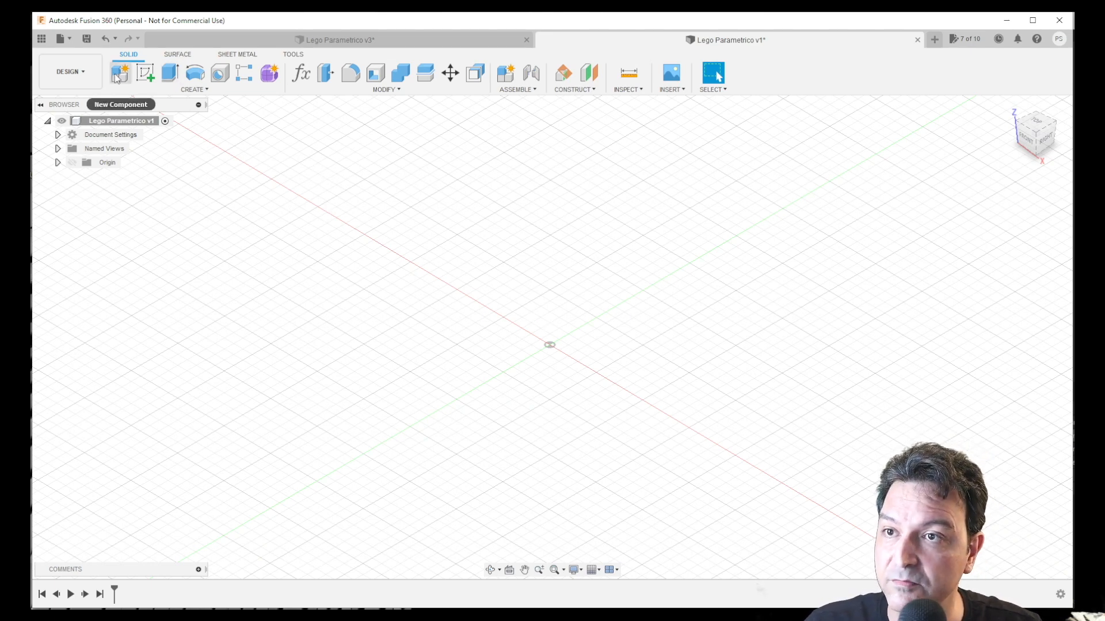
Step: Start a sketch on the horizontal XY plane and draw a center rectangle about 188 mm long, centered on the origin
click(145, 73)
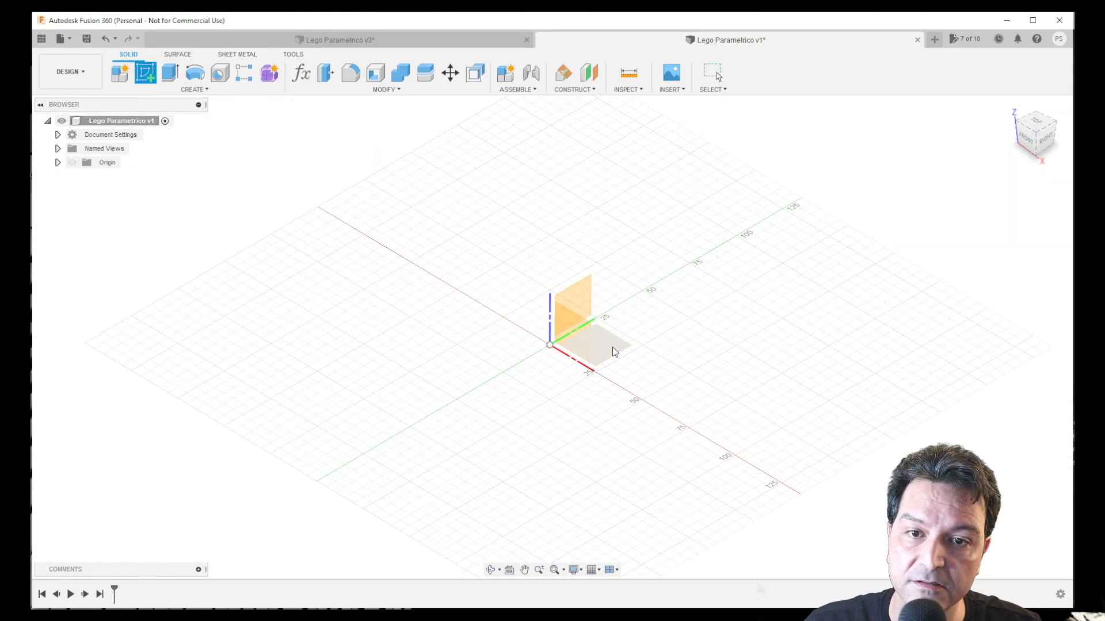
click(614, 352)
click(1027, 226)
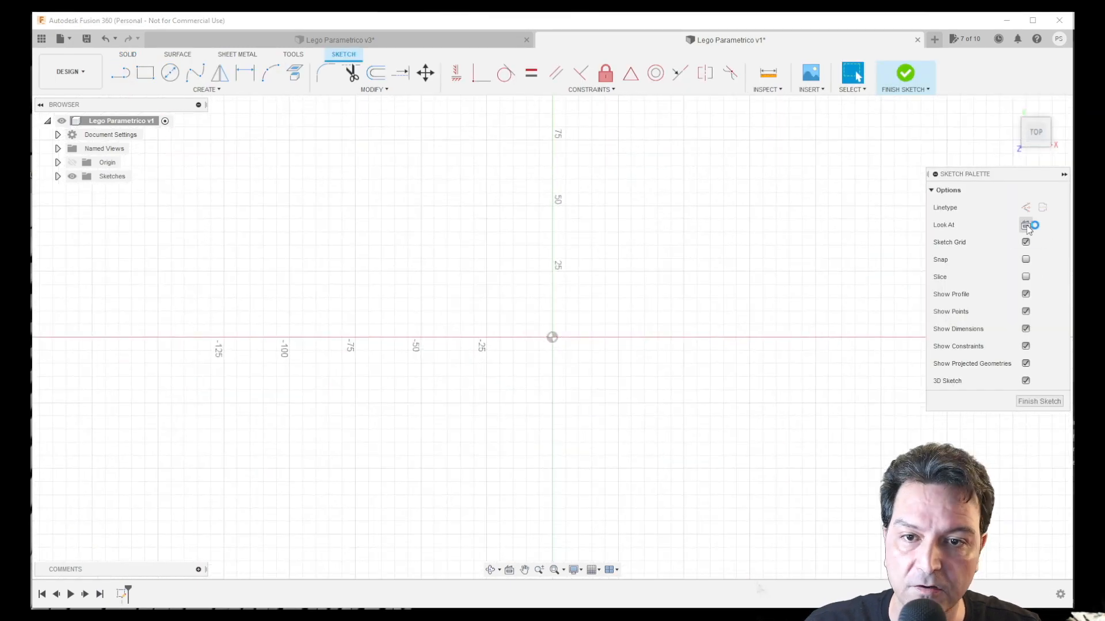
click(142, 74)
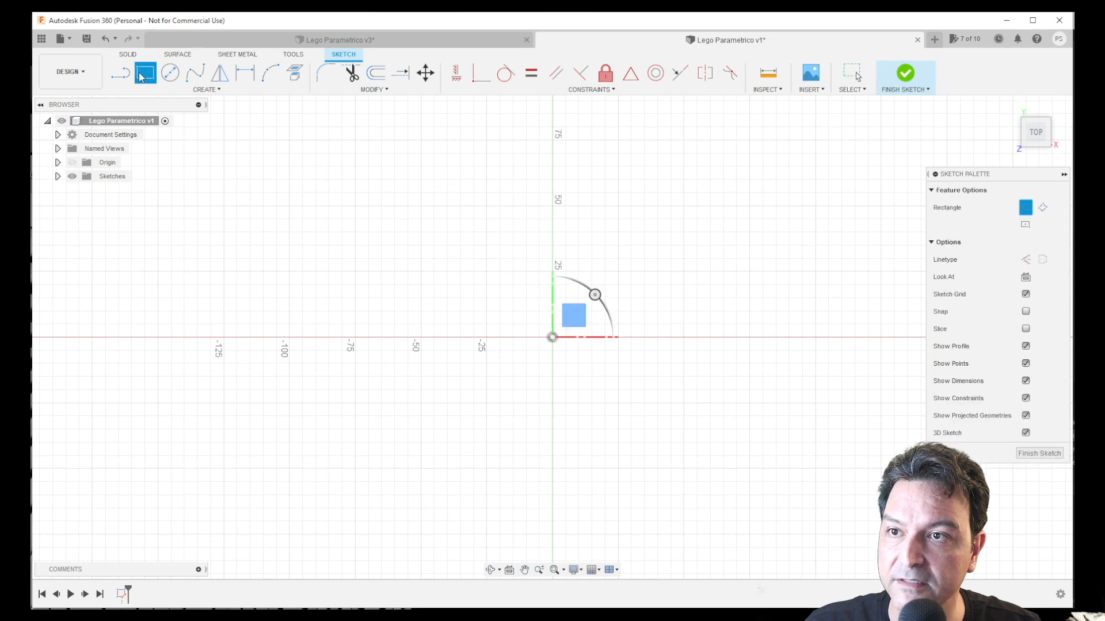
click(1026, 225)
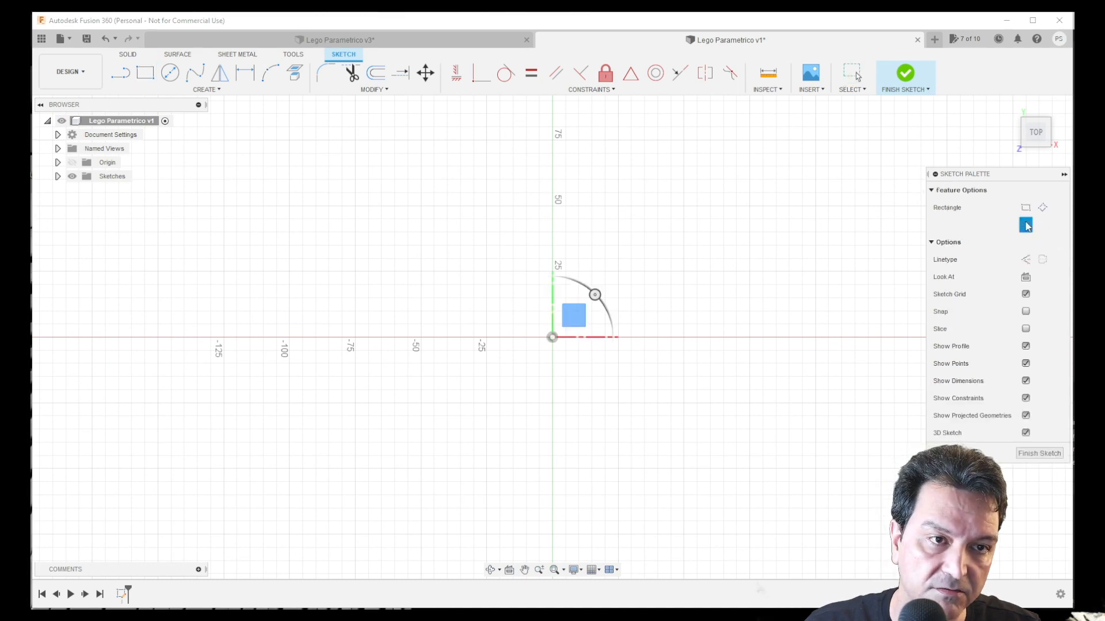
click(552, 337)
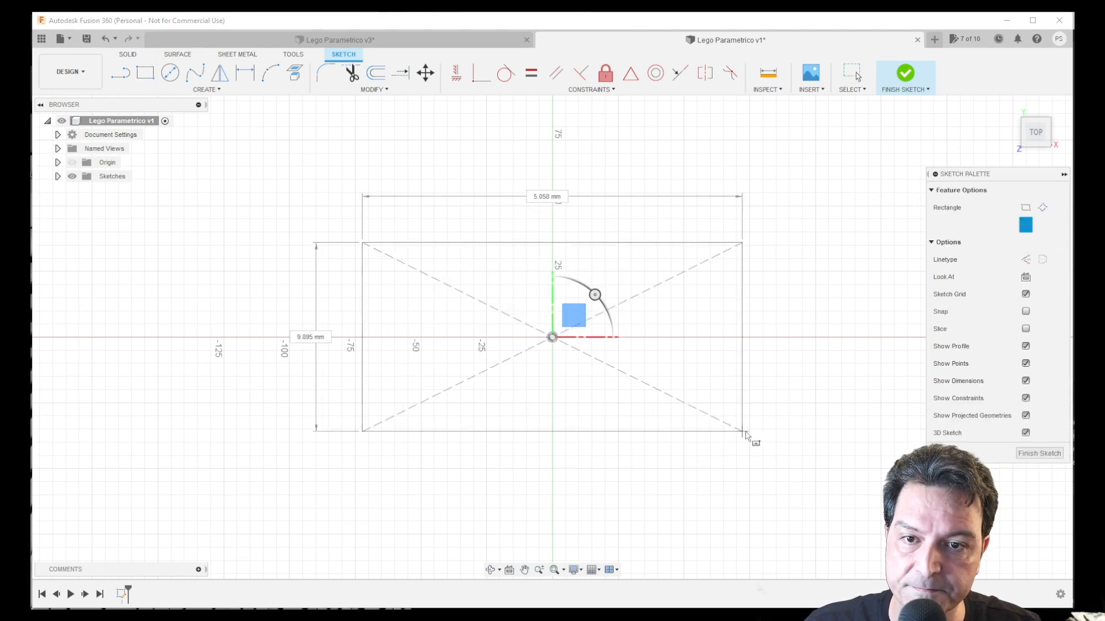
click(799, 441)
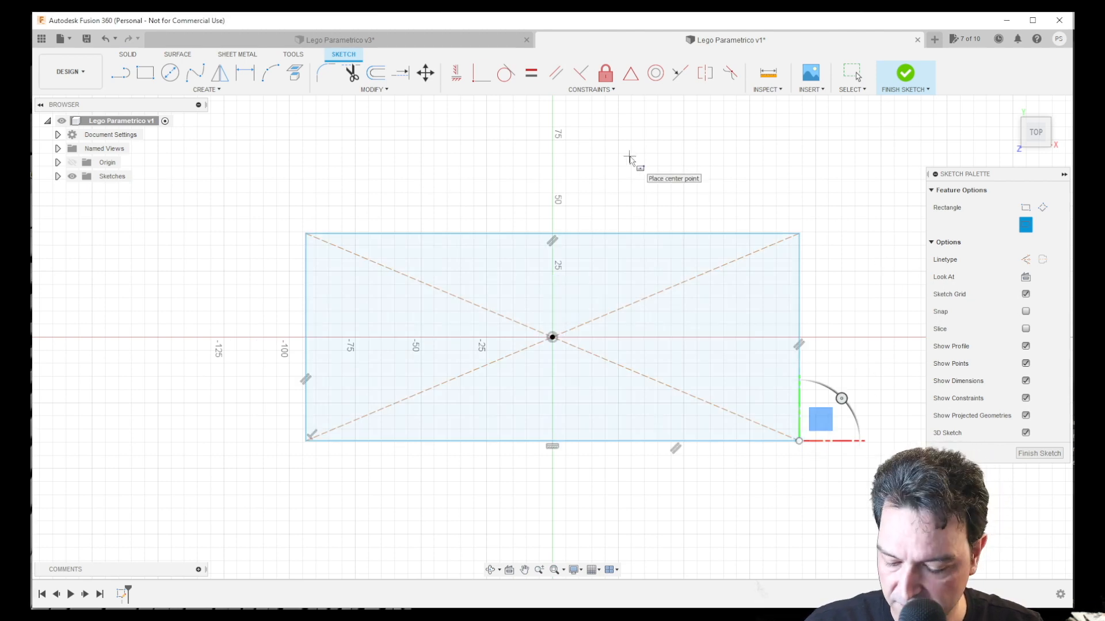
Step: Dimension the rectangle's upper long edge with the expression (Comprimento*8)-0,2
key(d)
click(606, 235)
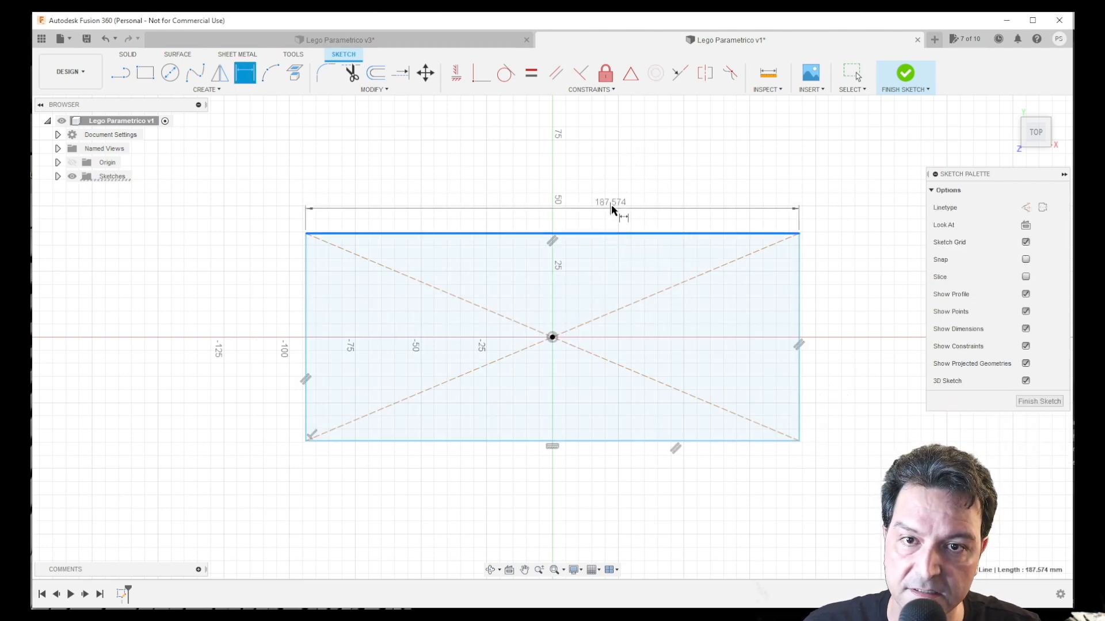
click(615, 190)
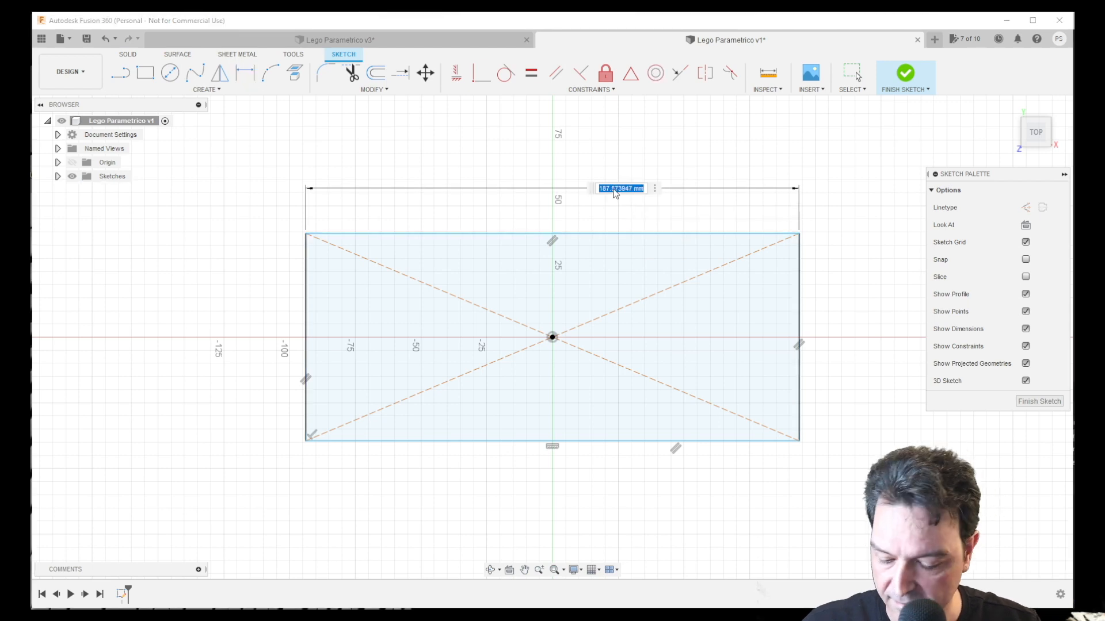
text(Compr)
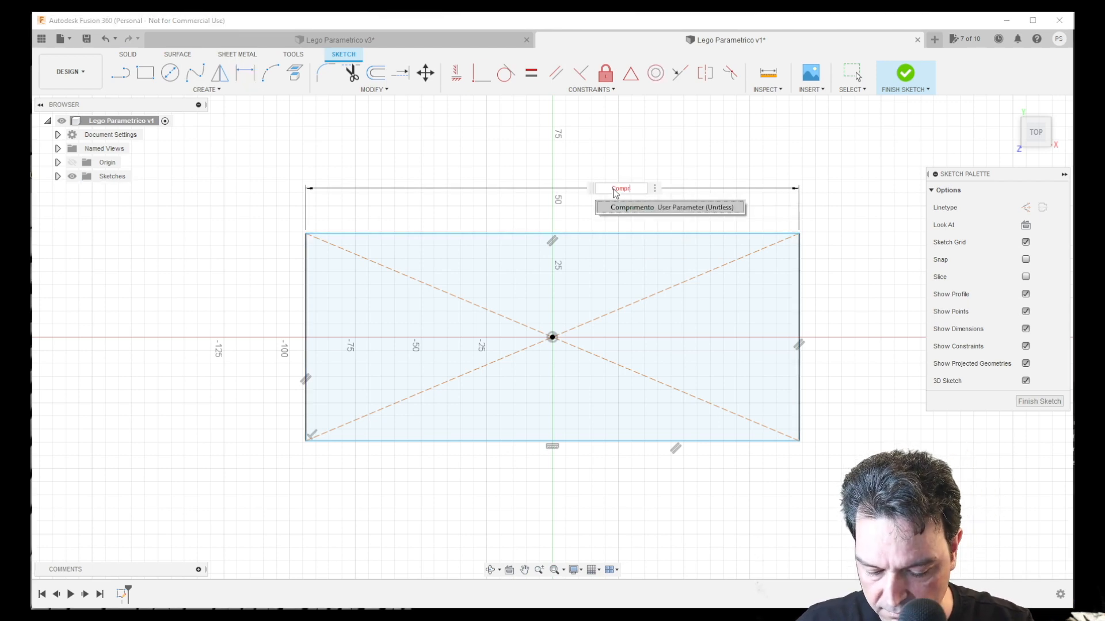
text(iment)
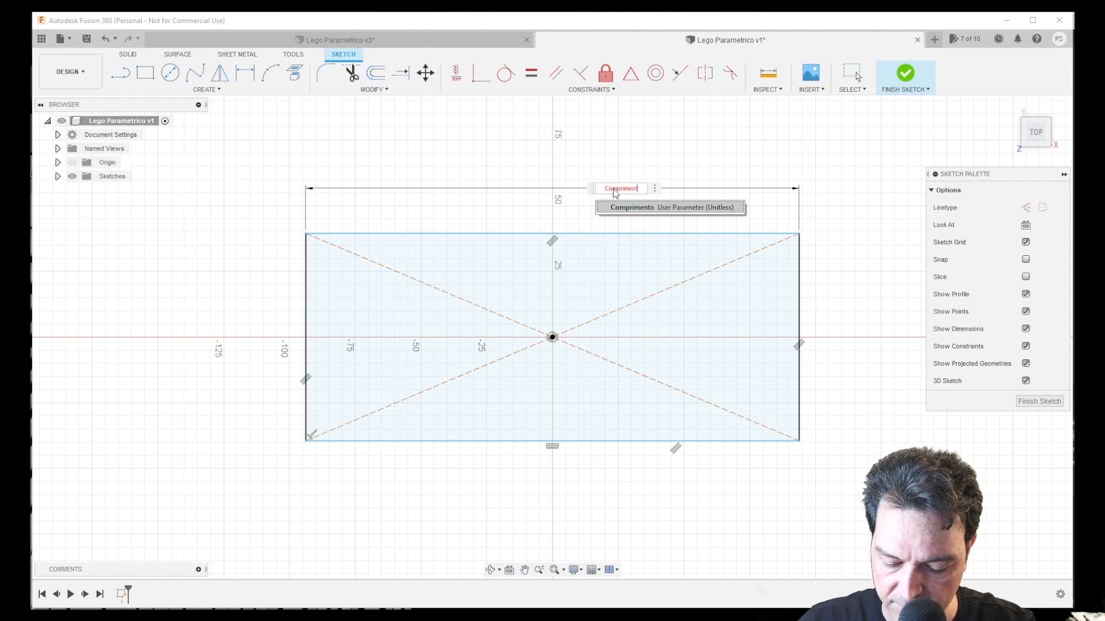
text(o)
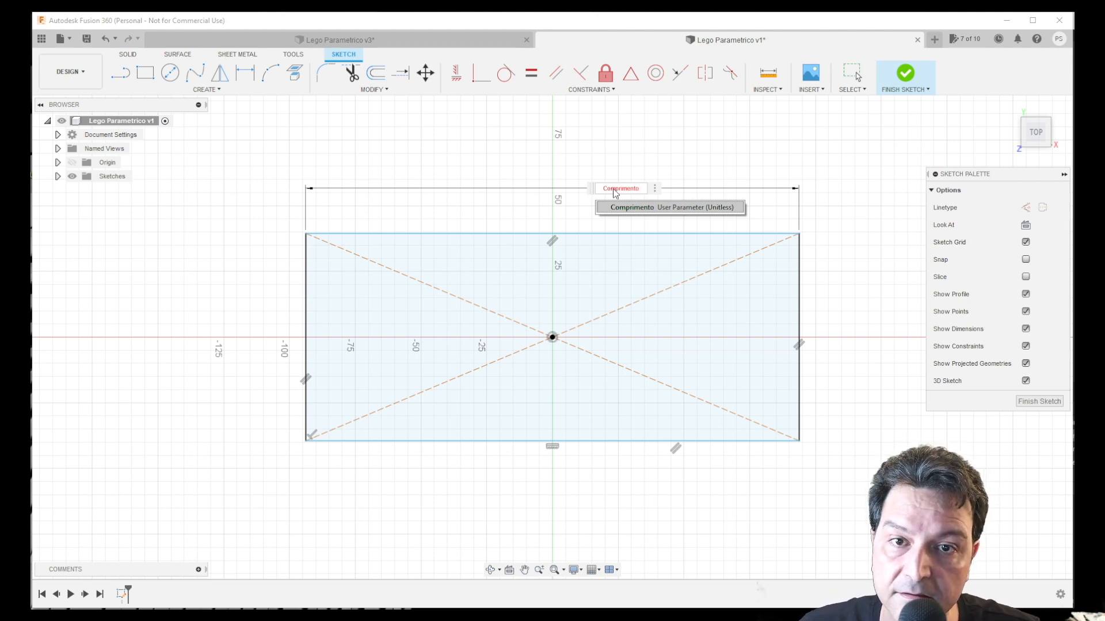
click(621, 207)
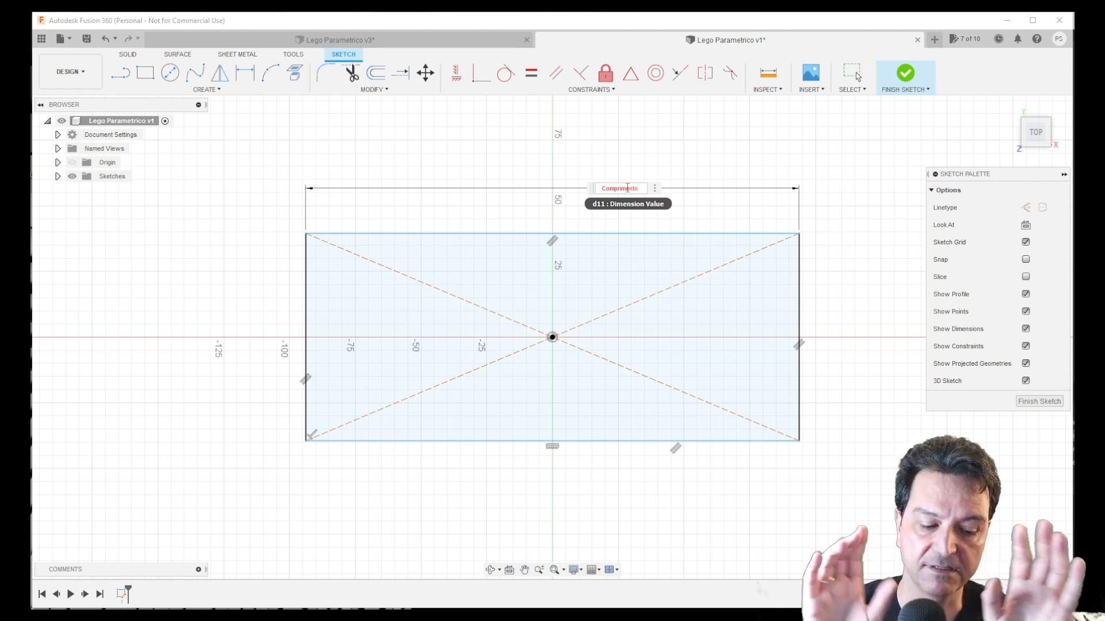
text(*8))
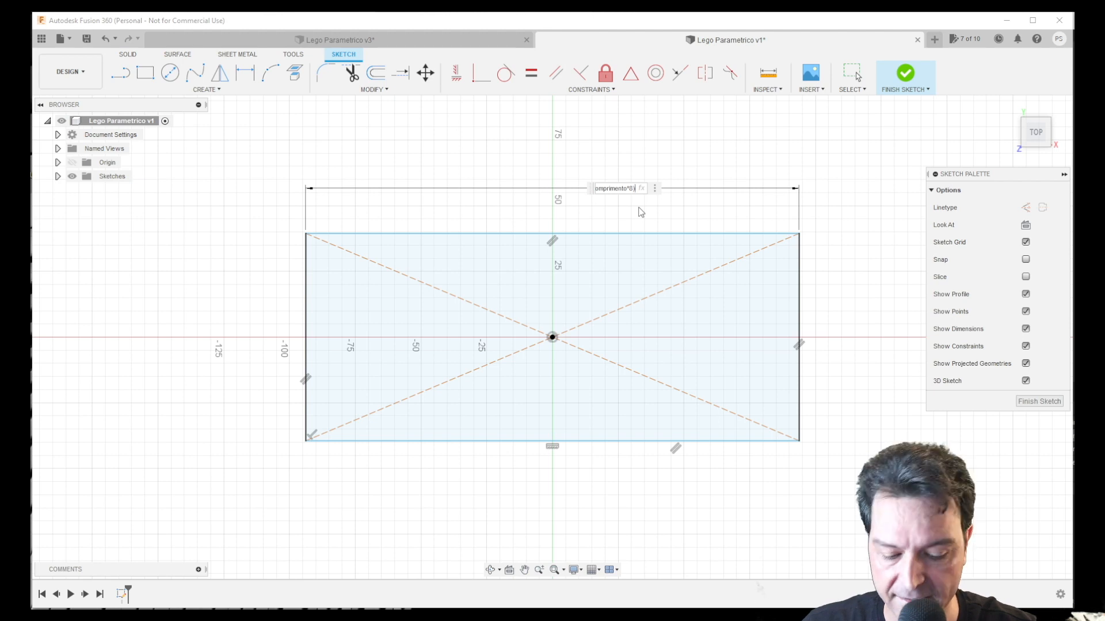
text(-0,2)
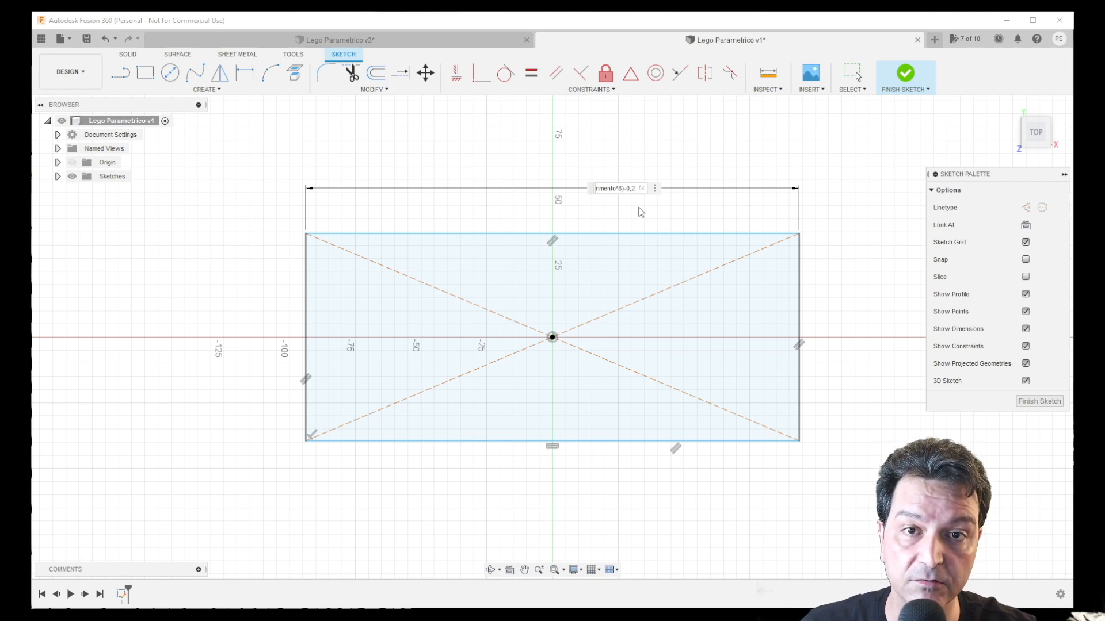
key(Return)
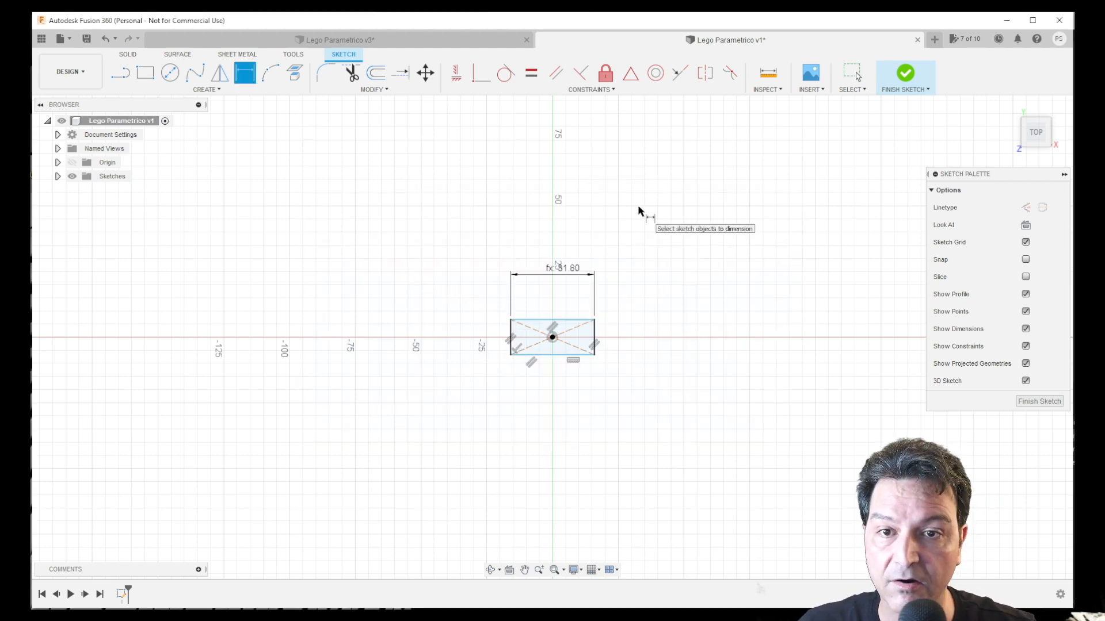
Step: Move the rectangle's length dimension closer to its upper edge
scroll(561, 321, up, 6)
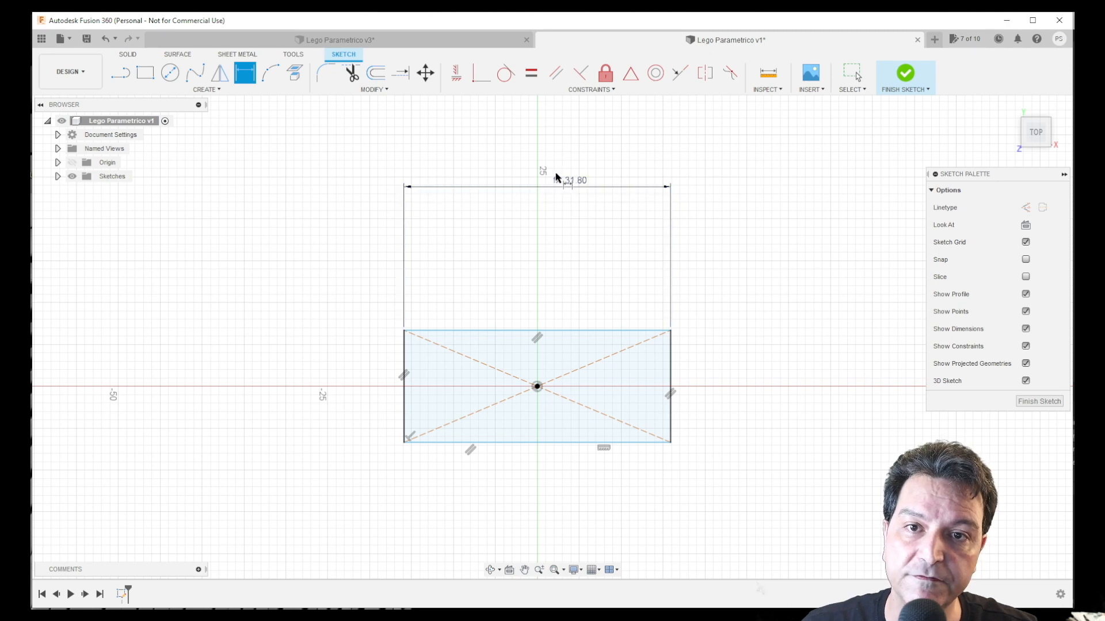
key(Escape)
drag(566, 182, 550, 314)
Step: Dimension the rectangle's right short edge with the expression (Largura*8)-0,2, place that dimension closer to the edge and finish the sketch
key(d)
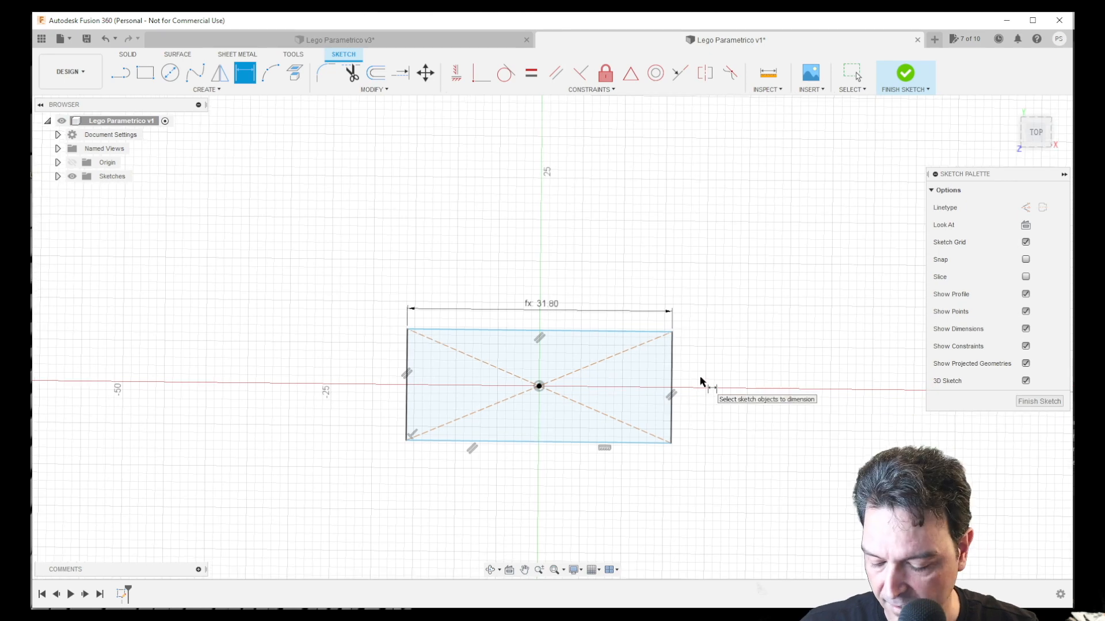
click(672, 365)
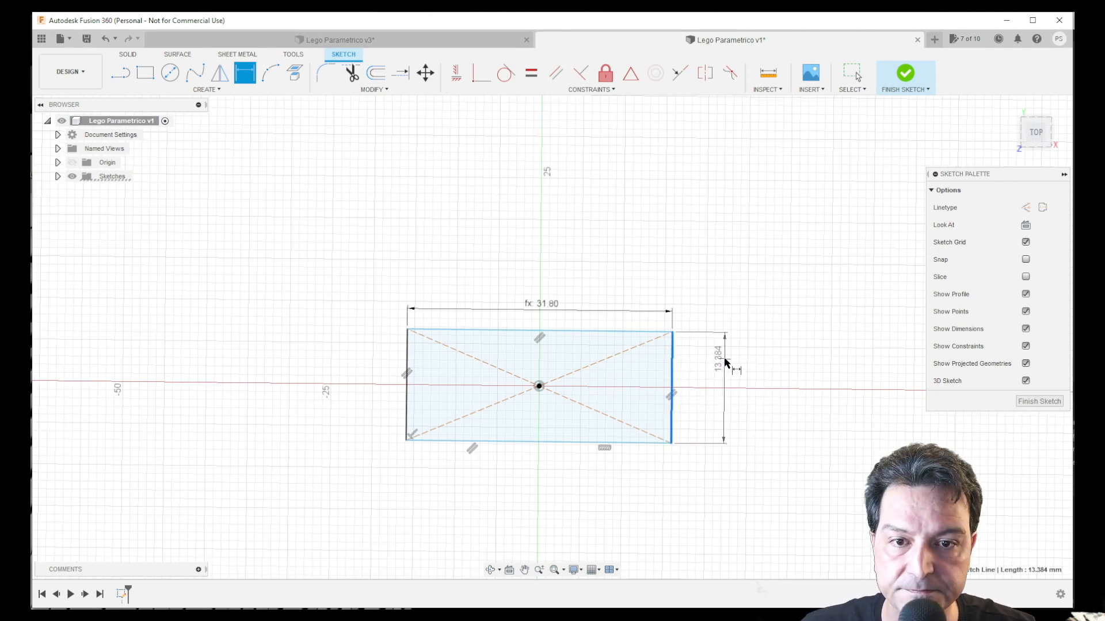
click(725, 363)
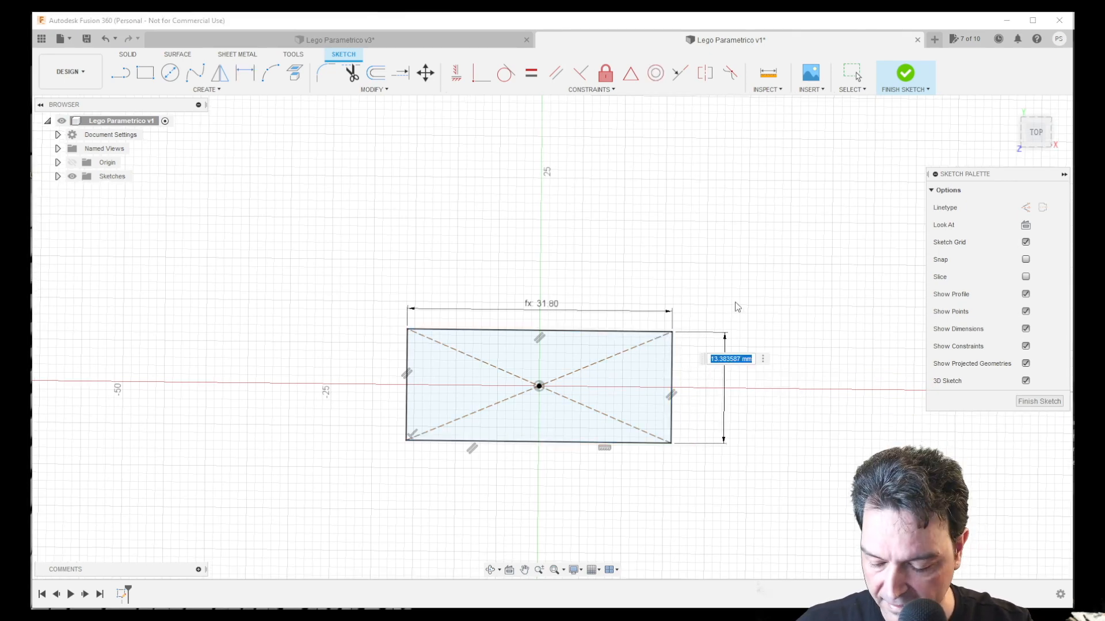
text((L)
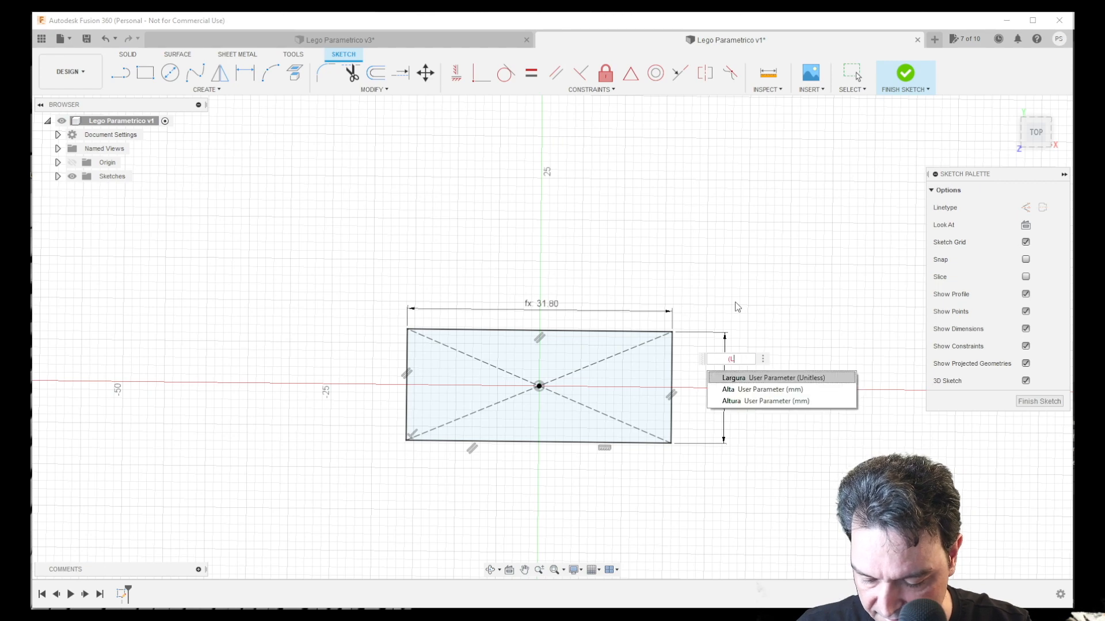
text(argura)
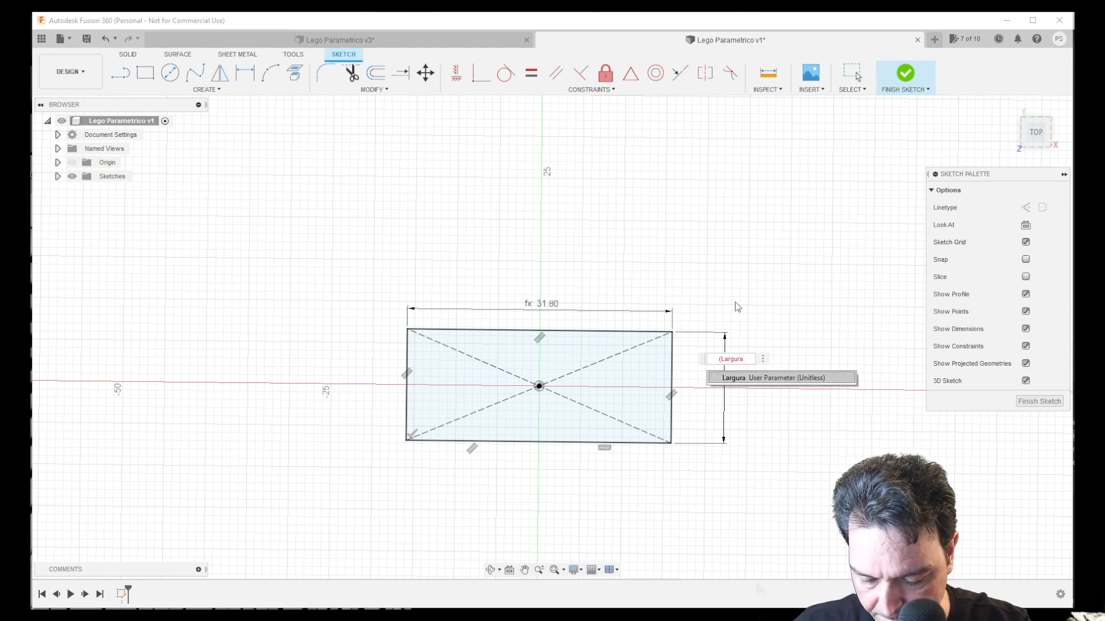
text(*8))
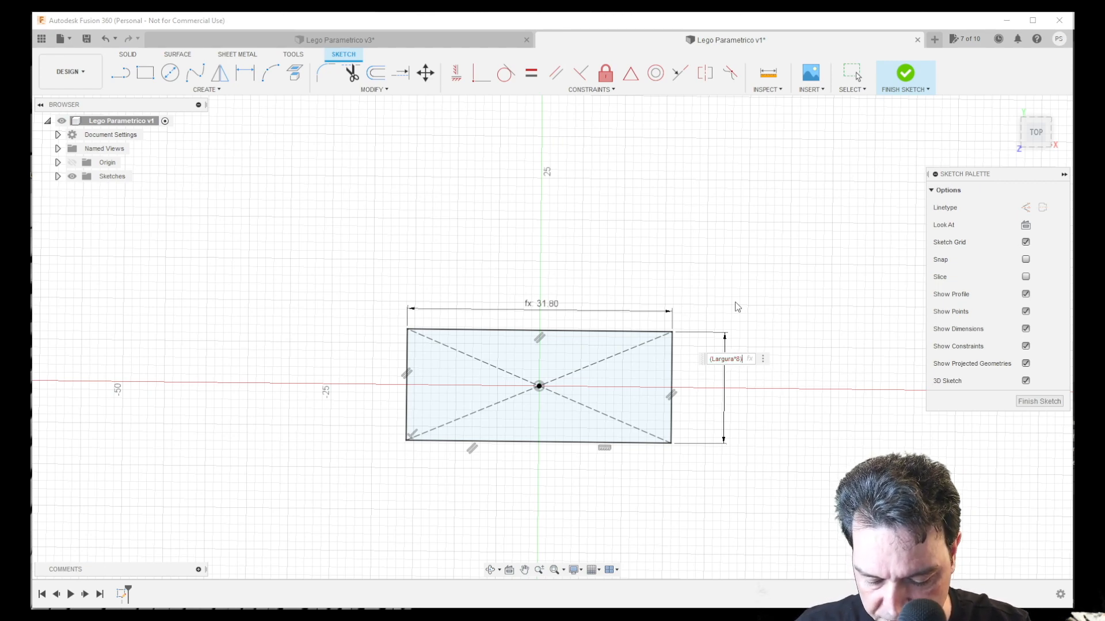
text(-0,2)
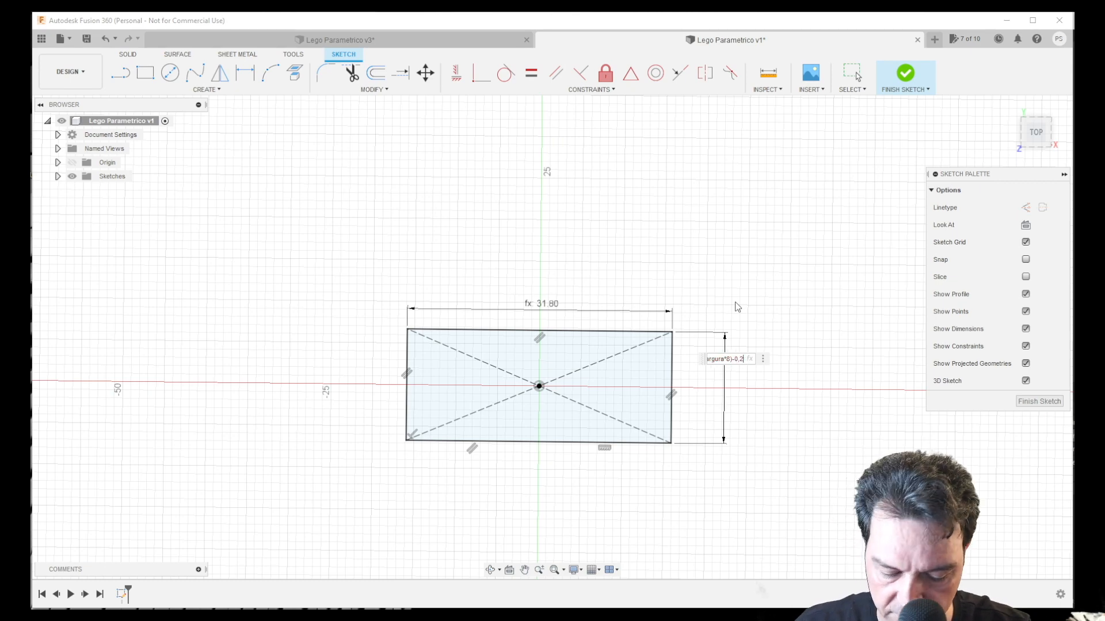
key(Return)
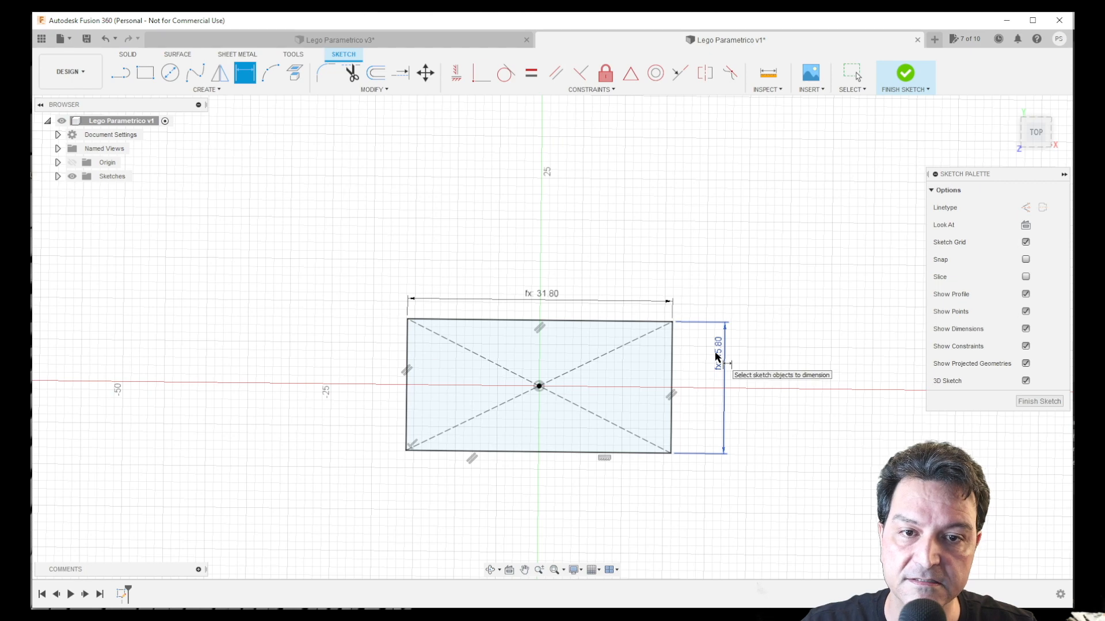
drag(718, 358, 709, 397)
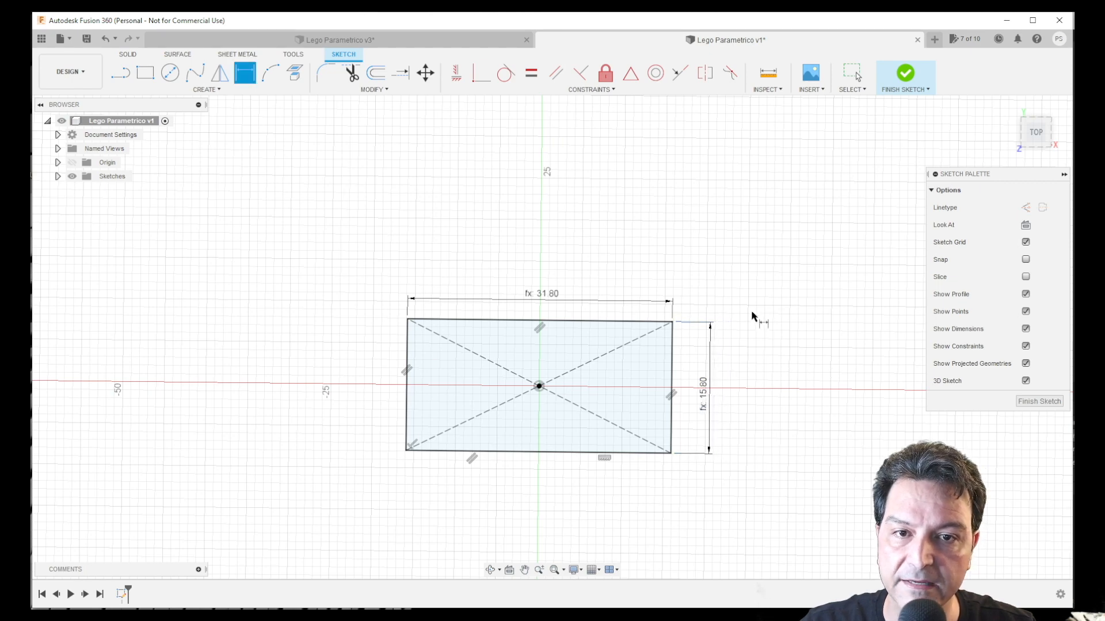
click(905, 73)
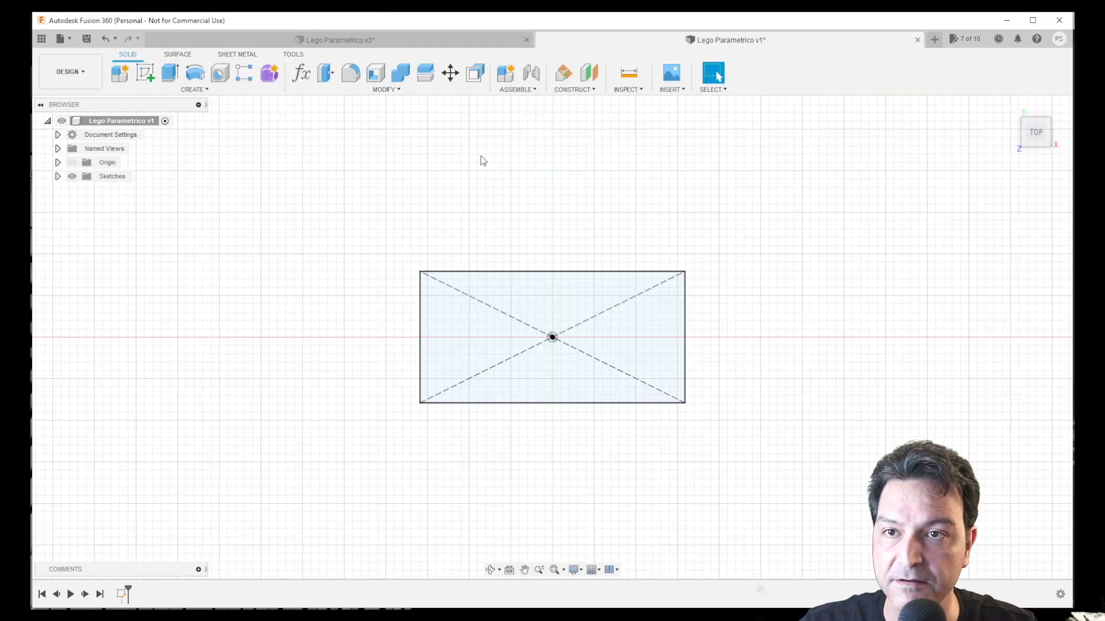
Step: Extrude the rectangle upward as a new body with the distance set to the parameter Altura
click(1011, 107)
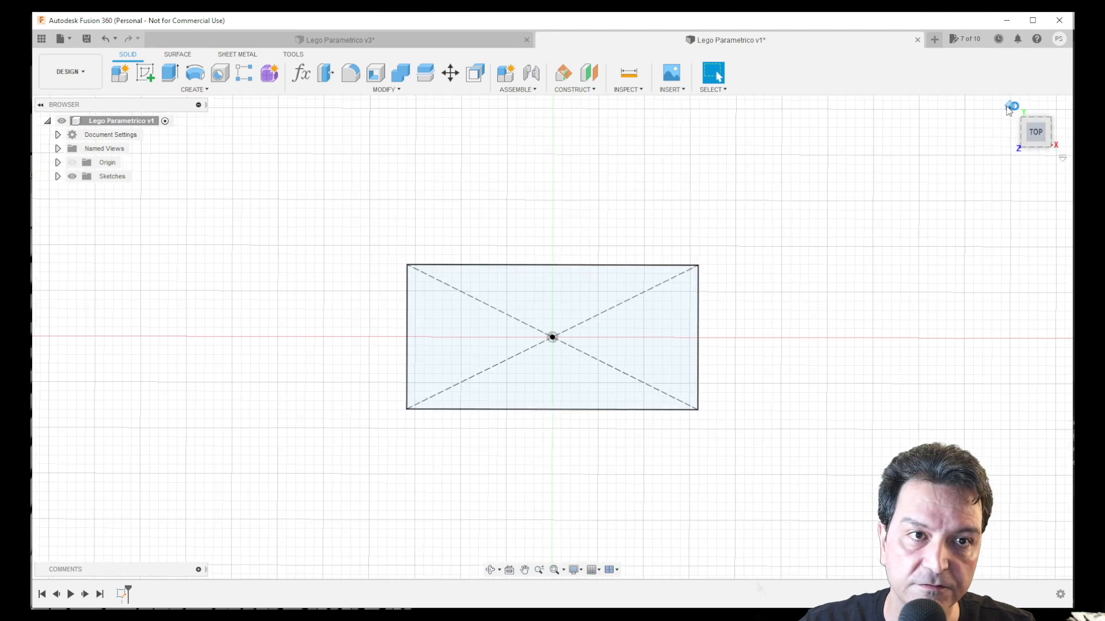
click(171, 73)
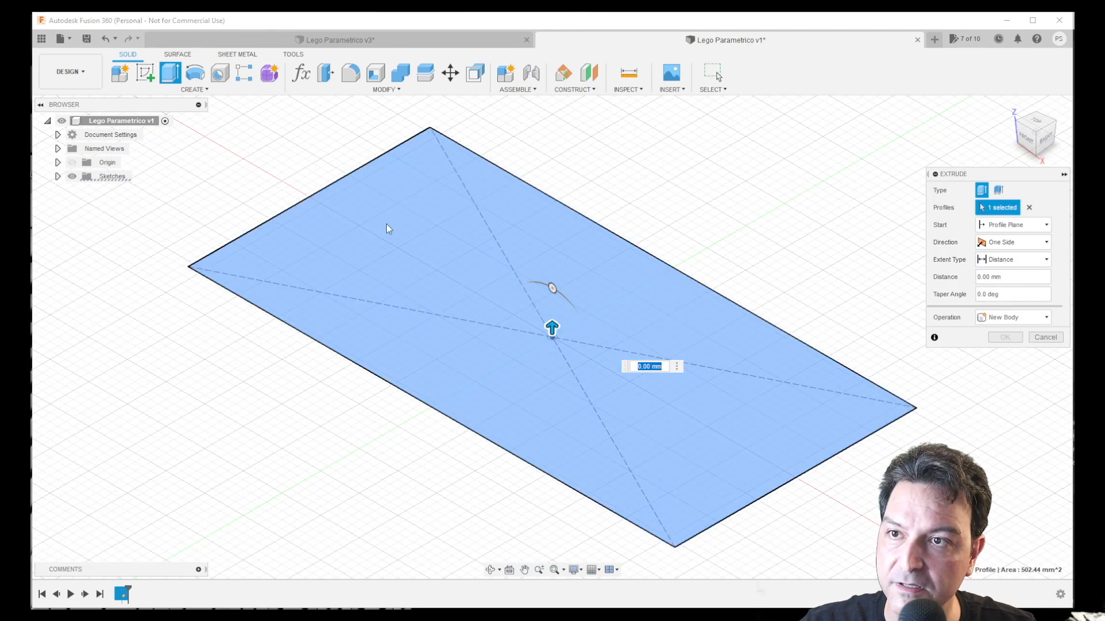
drag(561, 330, 563, 254)
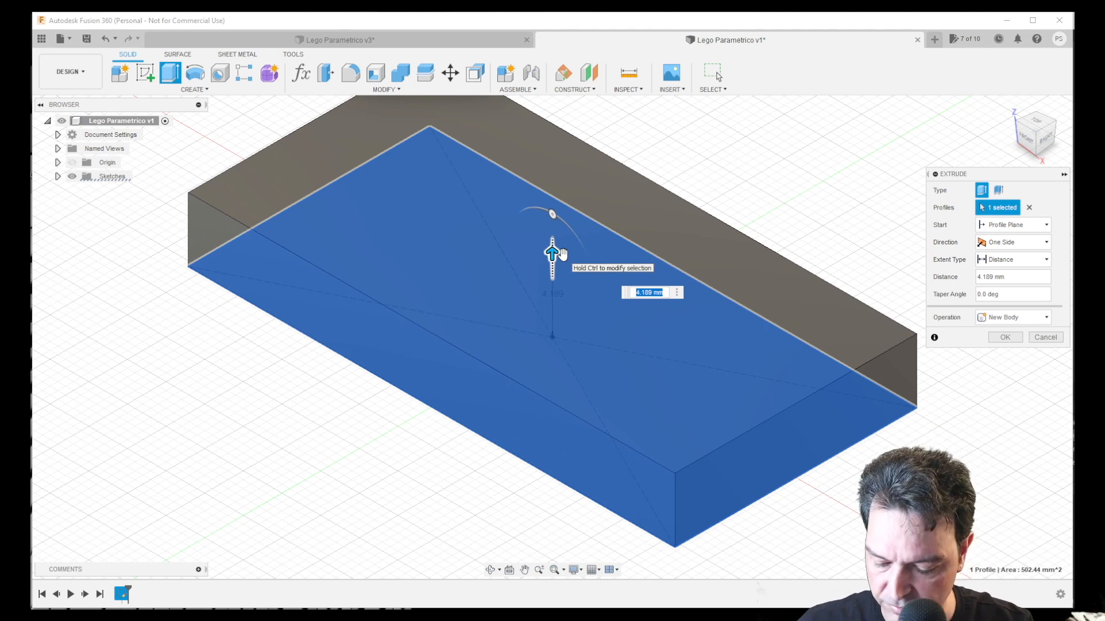
text(Altura)
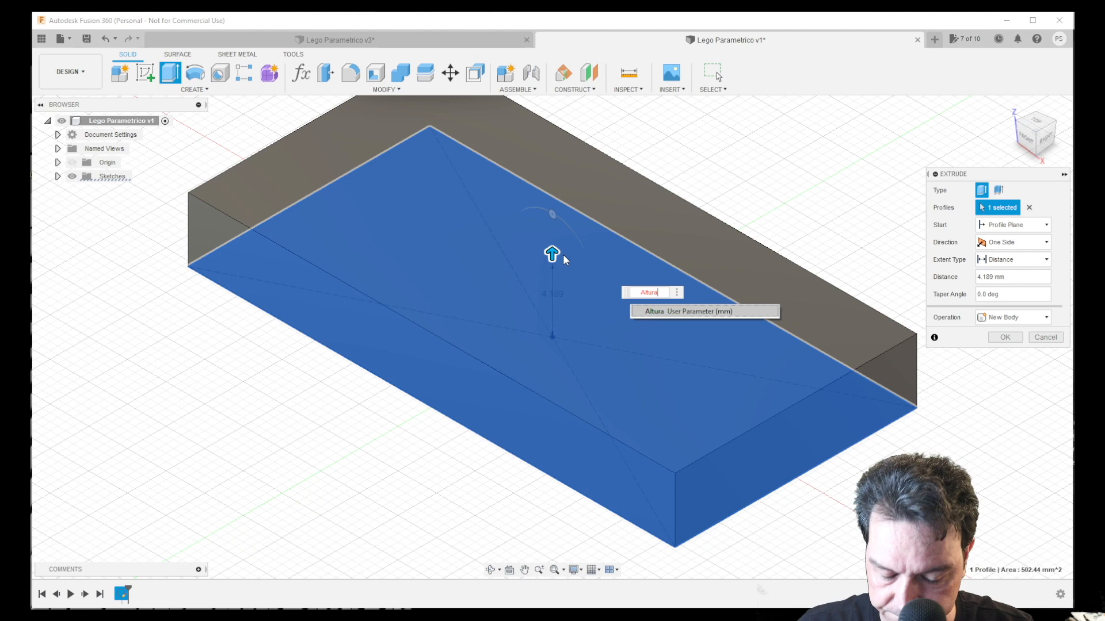
key(Return)
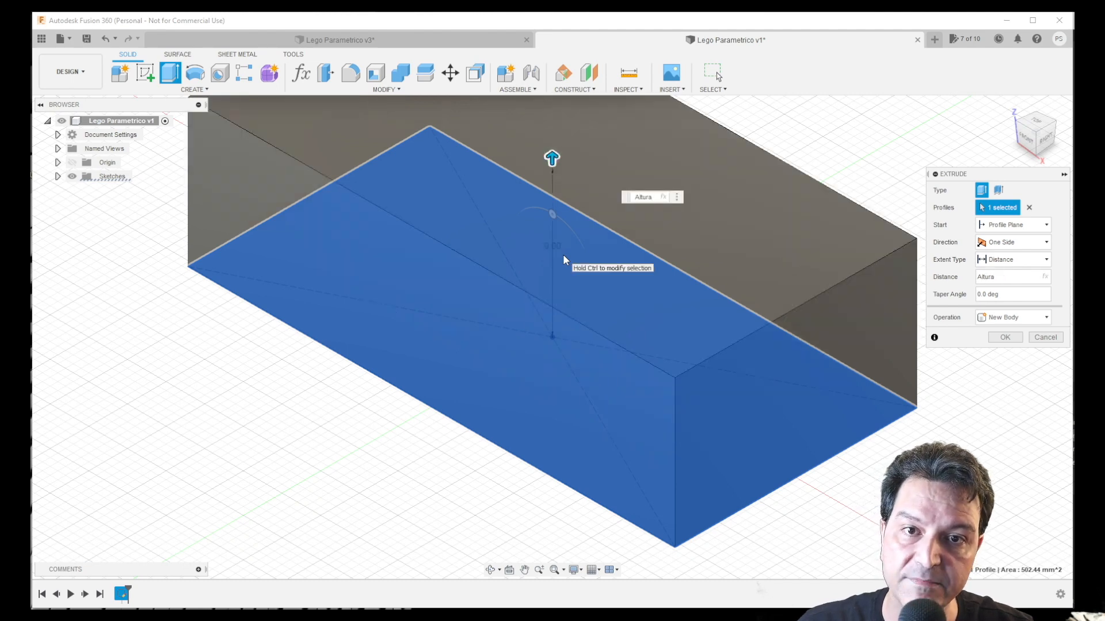
key(Return)
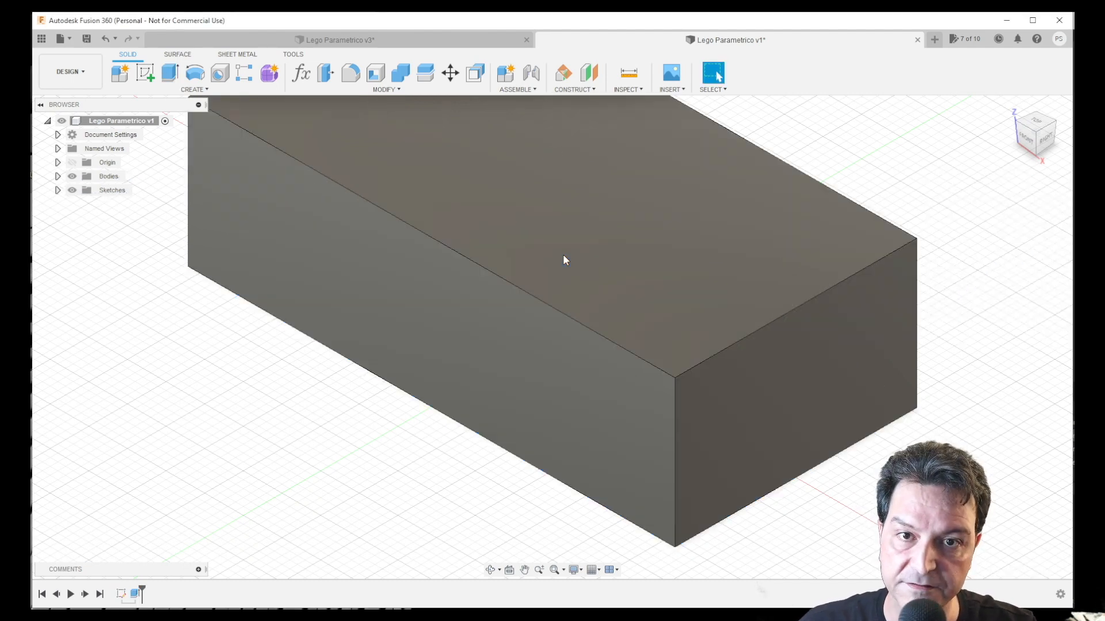
Step: Review the expressions of the user parameters Comprimento, Largura and Altura and inspect the whole extruded block
click(301, 73)
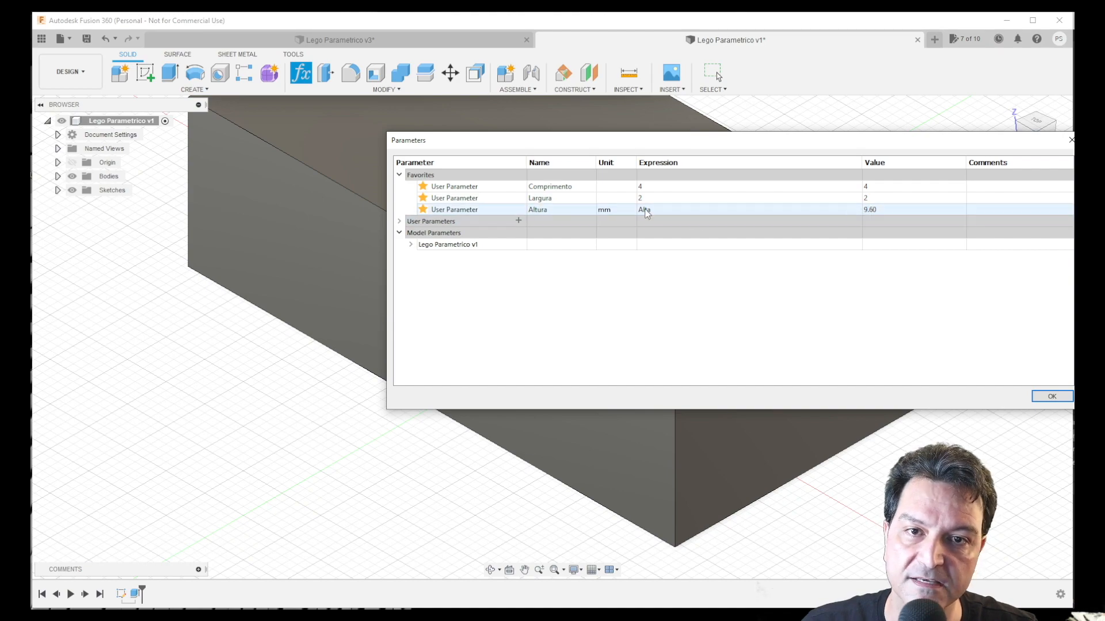
click(1052, 397)
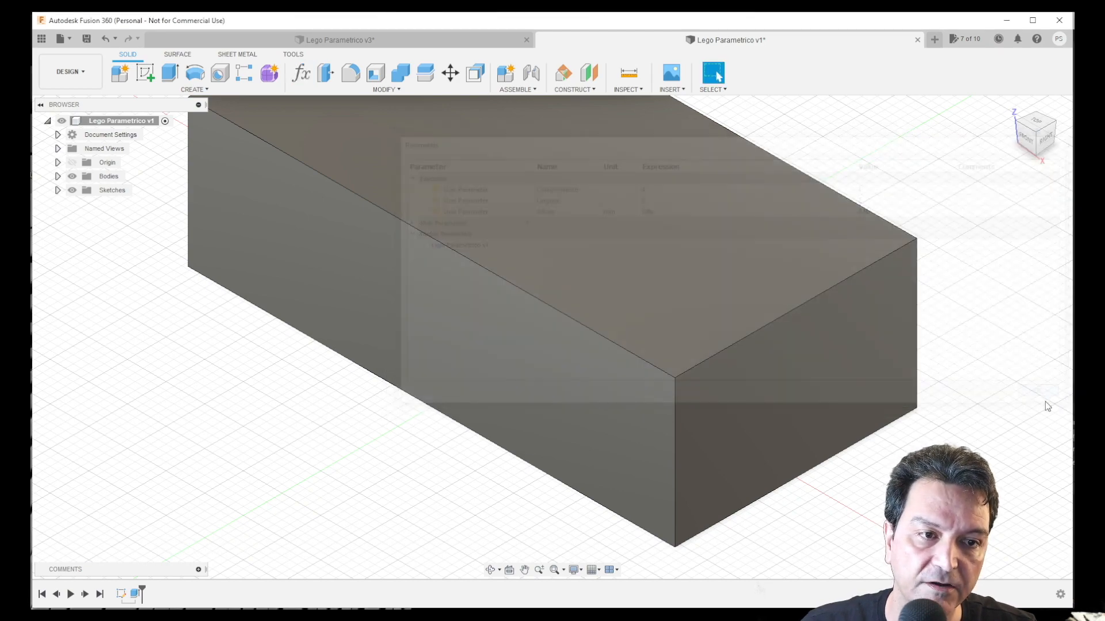
scroll(696, 372, down, 3)
scroll(659, 292, down, 2)
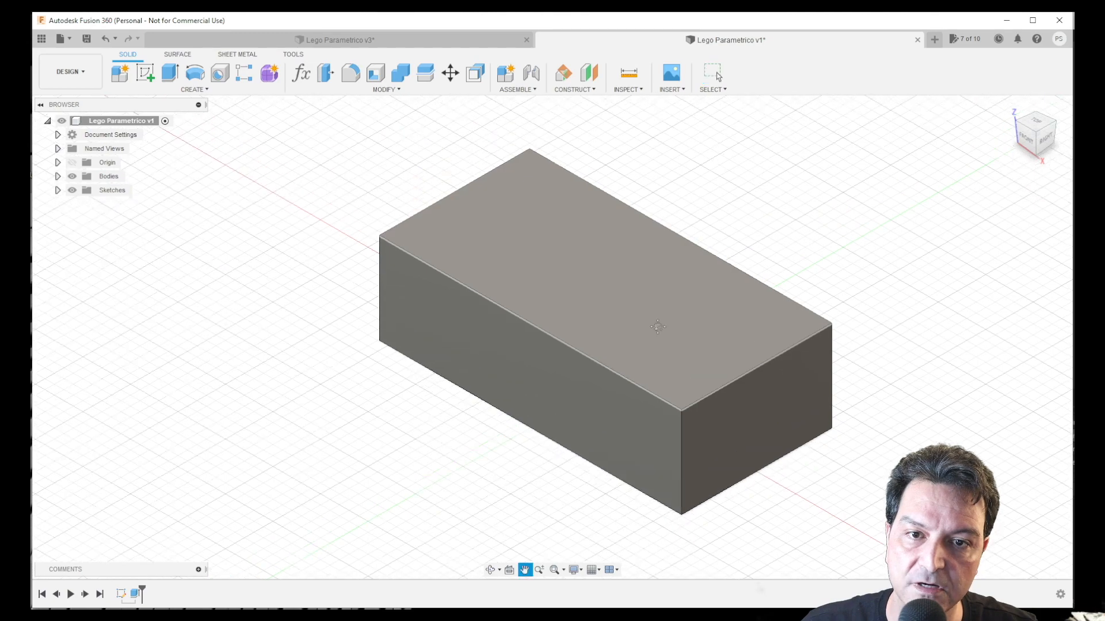
scroll(650, 345, up, 4)
scroll(652, 351, down, 1)
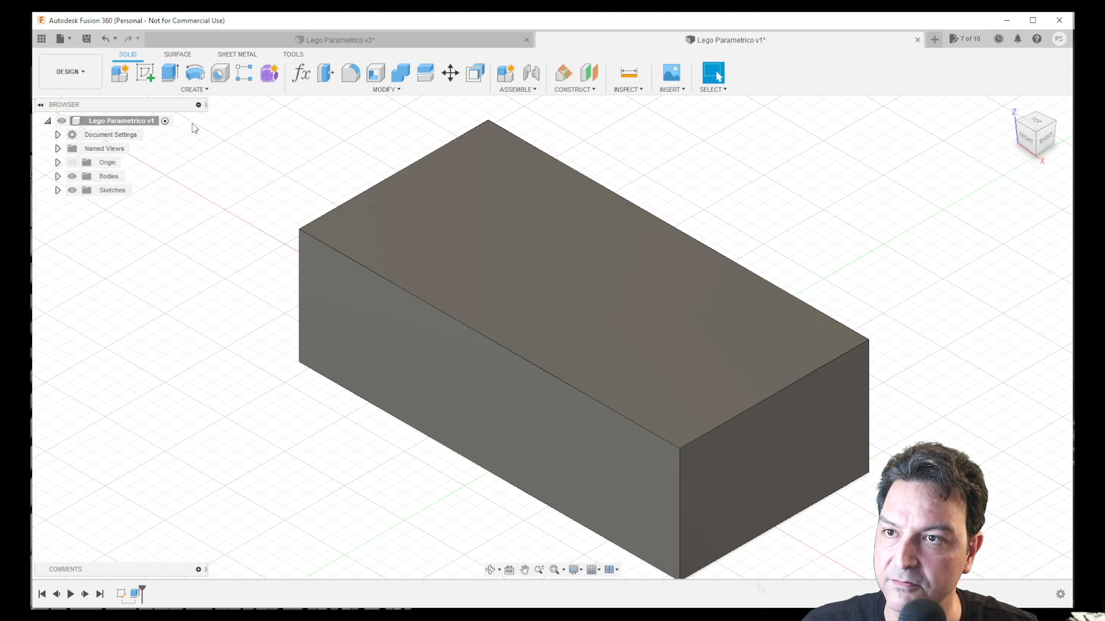
Step: Start a sketch on the block's top face and draw a circle about 5.2 mm in diameter near its upper-left corner
click(146, 74)
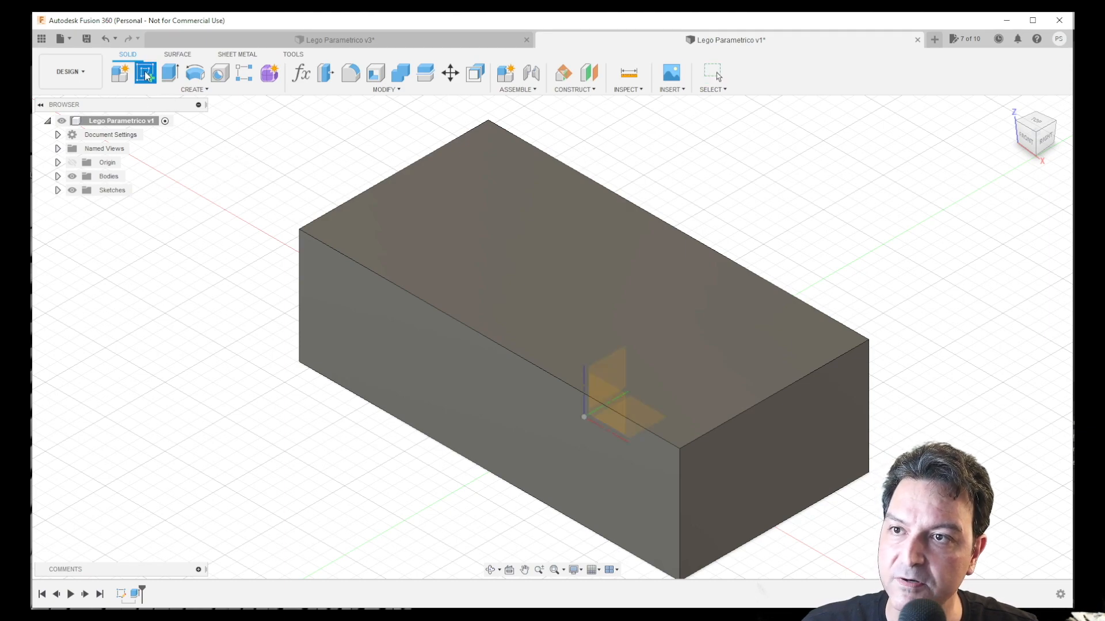
click(521, 244)
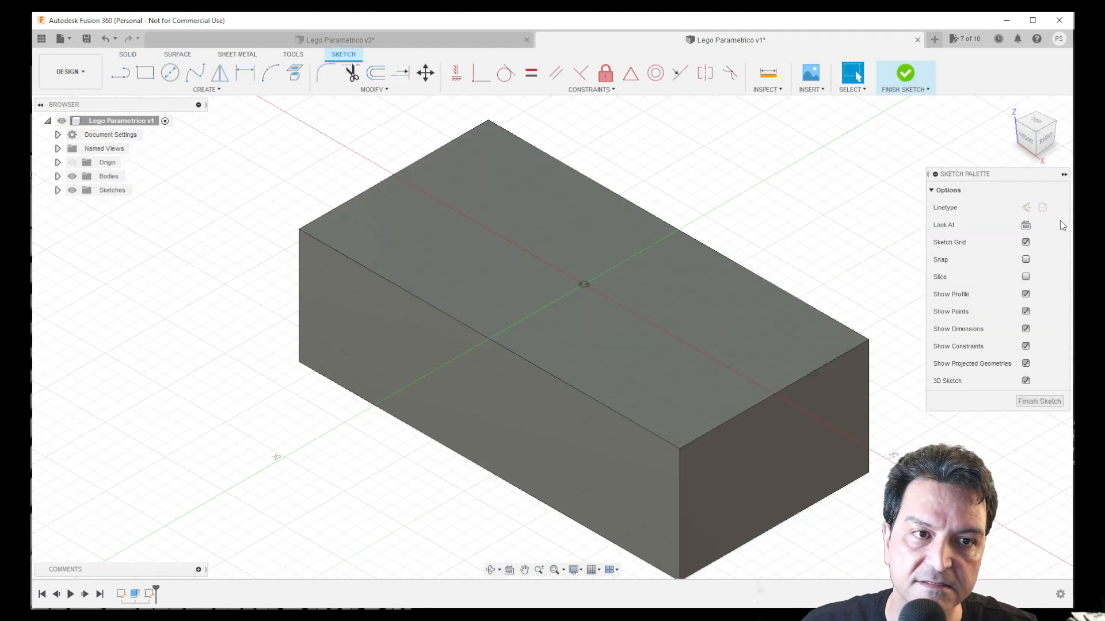
click(1025, 225)
key(c)
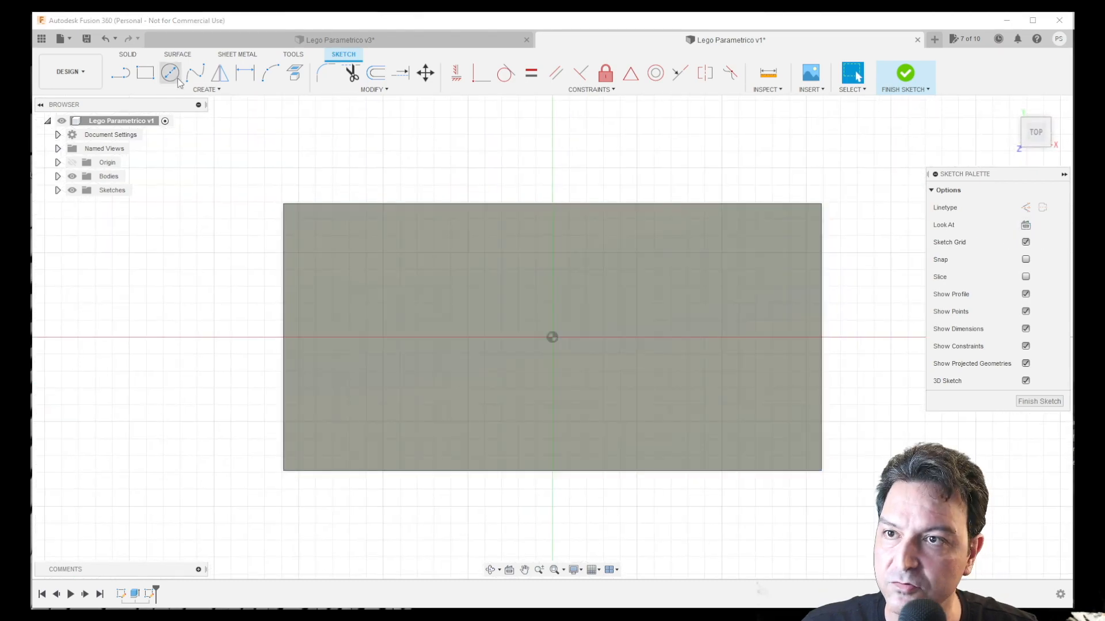
click(371, 284)
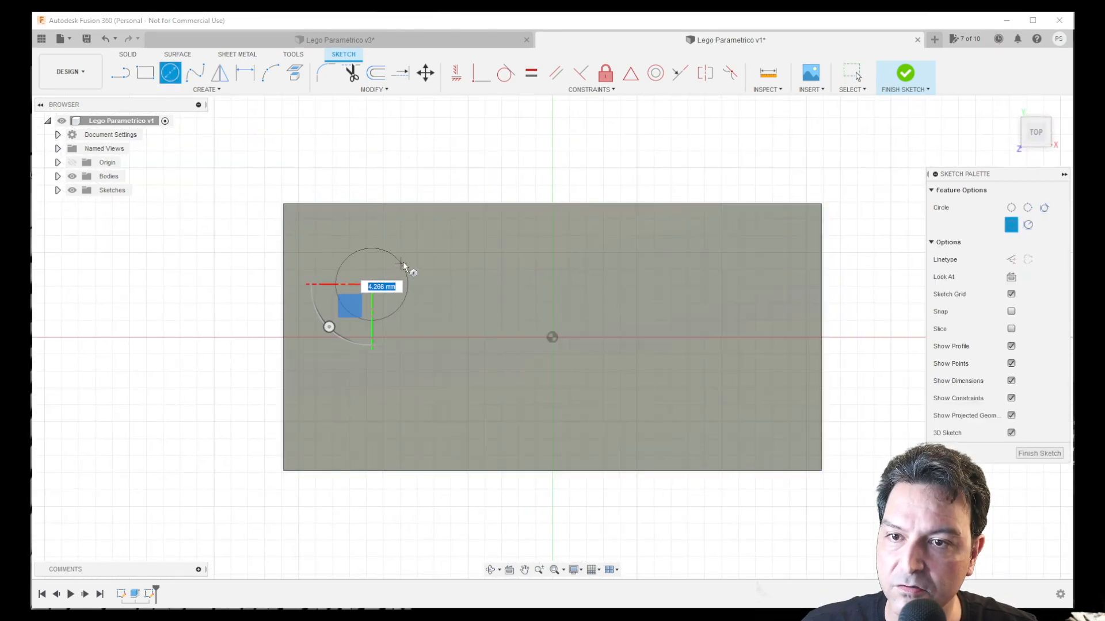
click(407, 258)
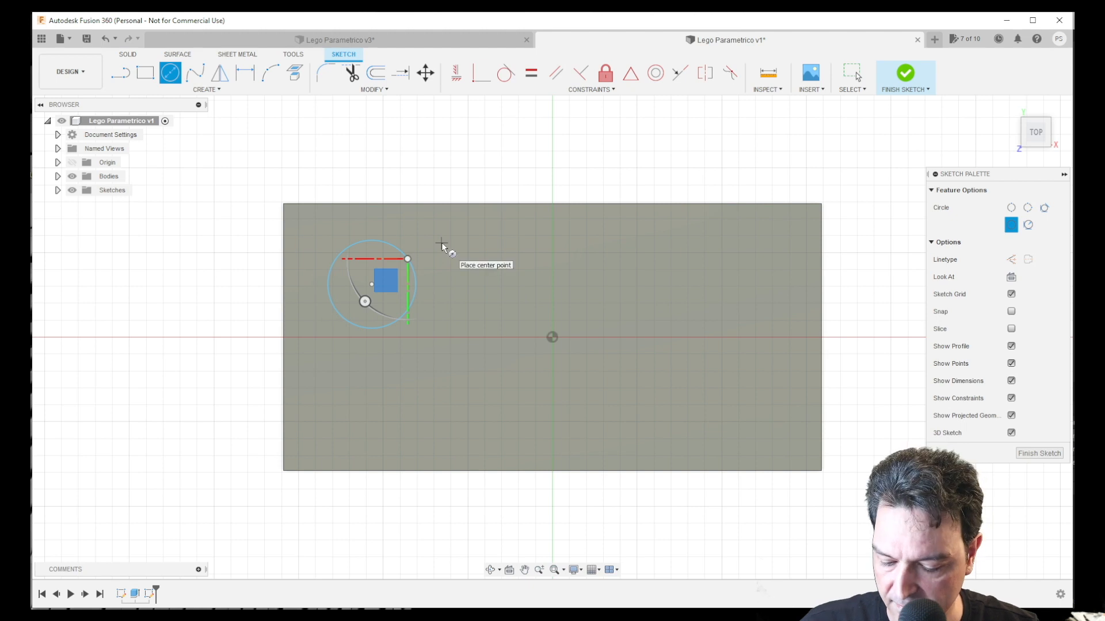
Step: Dimension the circle's diameter to 4.8 mm
key(d)
click(403, 251)
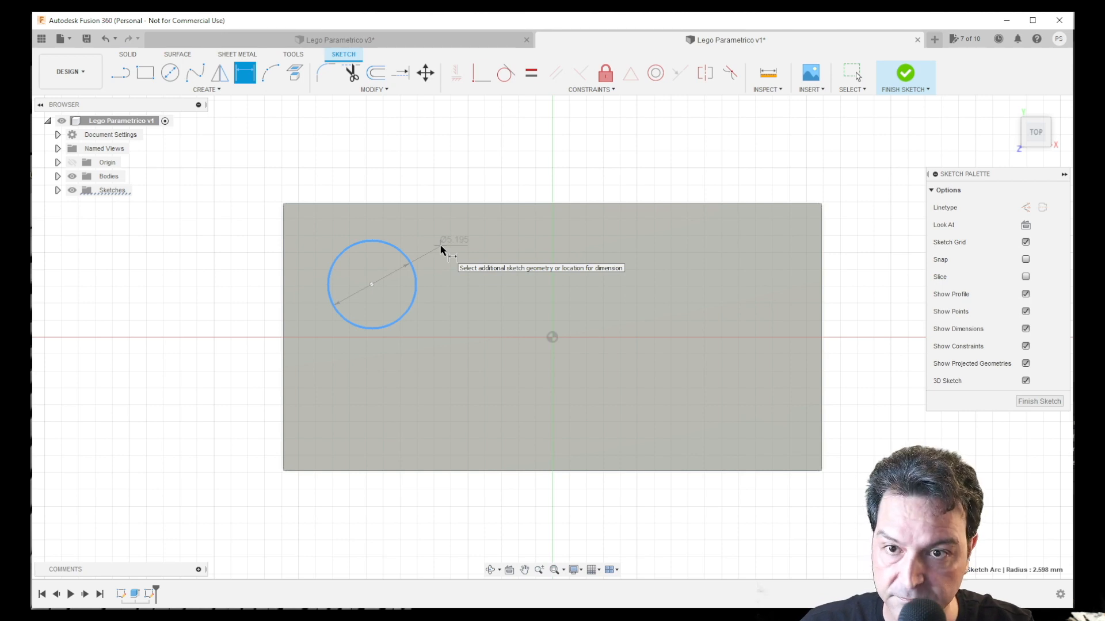
click(455, 271)
key(BackSpace)
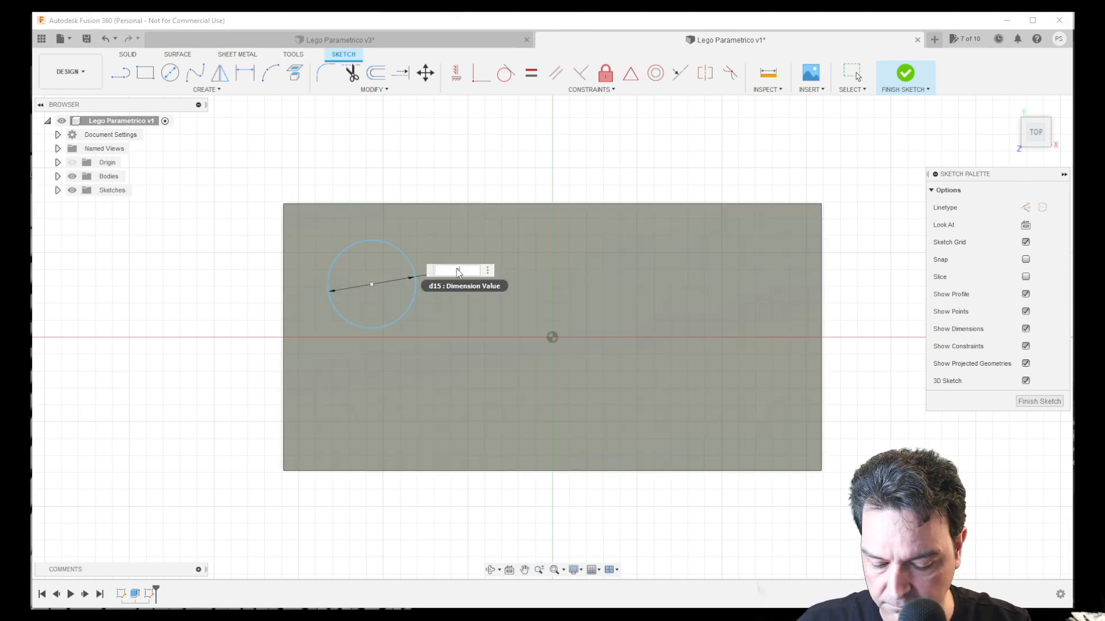
text(4.8)
key(Return)
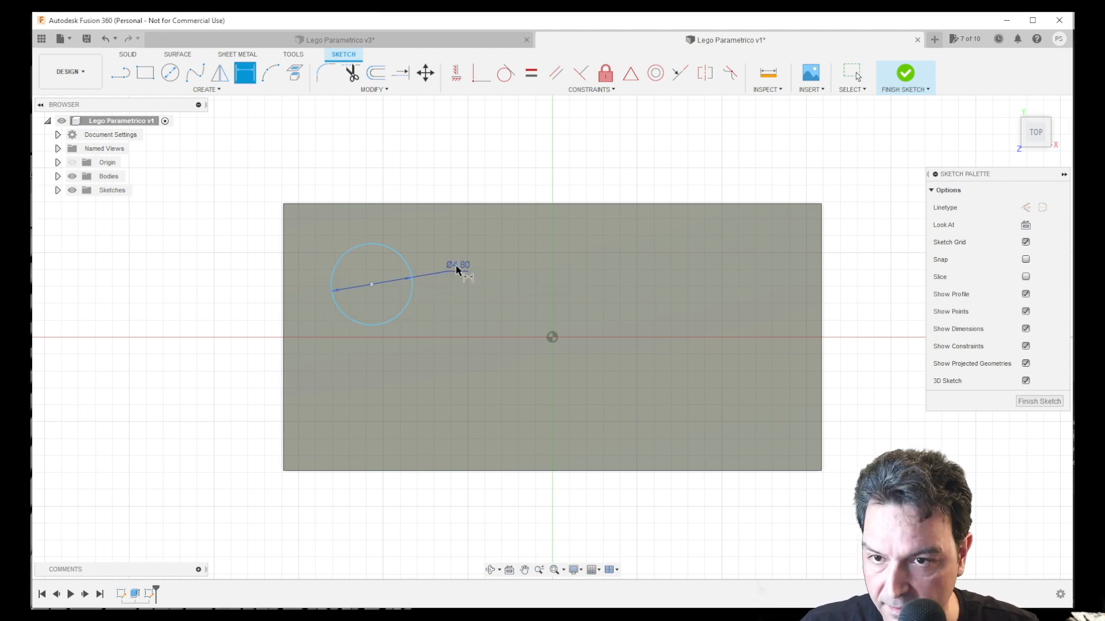
Step: Dimension the horizontal distance from the circle's center to the face's left short edge as 3.9 mm
click(372, 285)
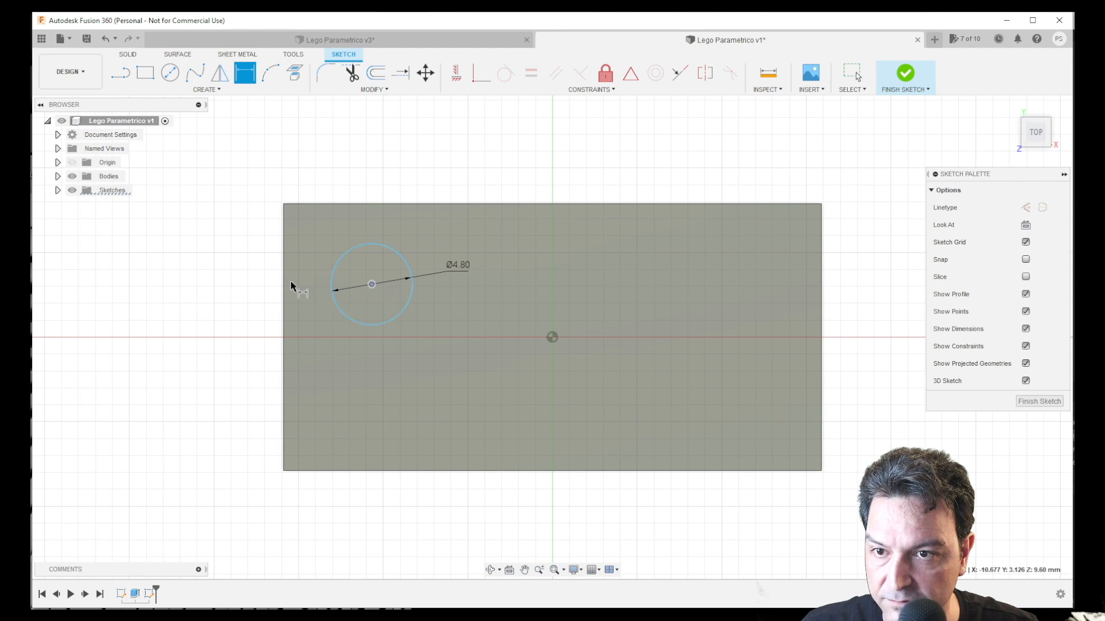
click(283, 288)
click(356, 161)
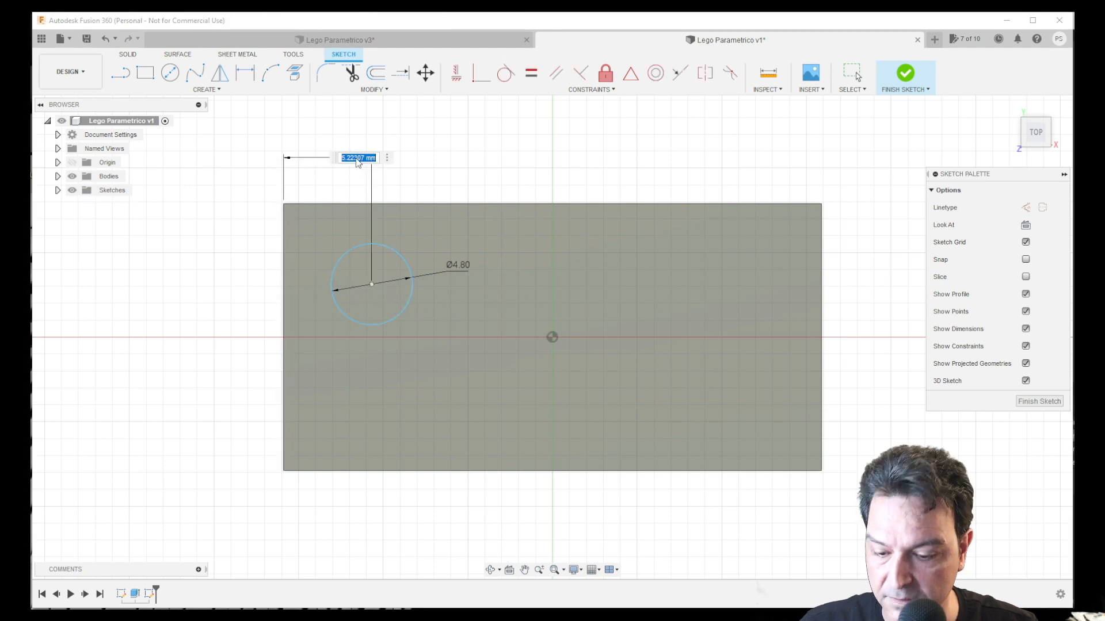
text(3.9)
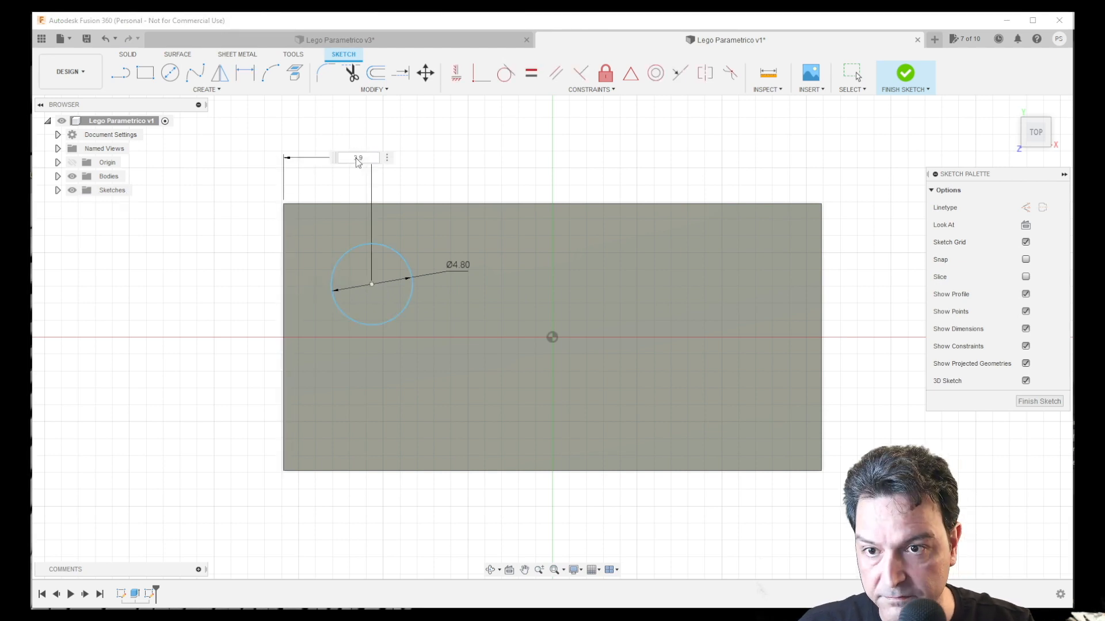
key(Return)
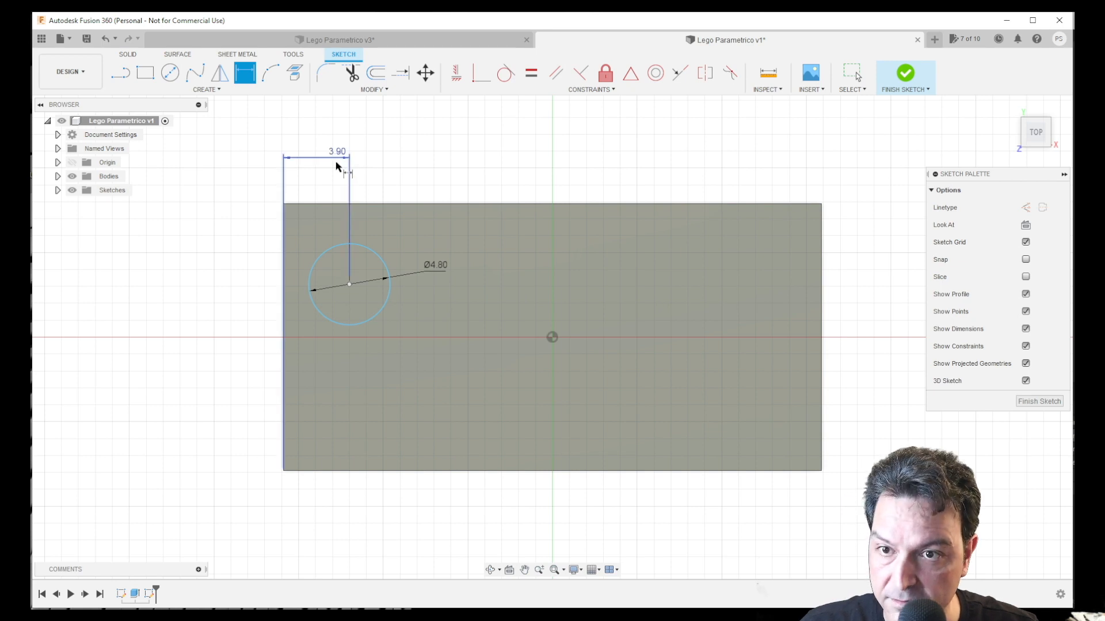
Step: Dimension the vertical distance from the circle's center to the face's upper long edge as 3.9 mm
click(349, 284)
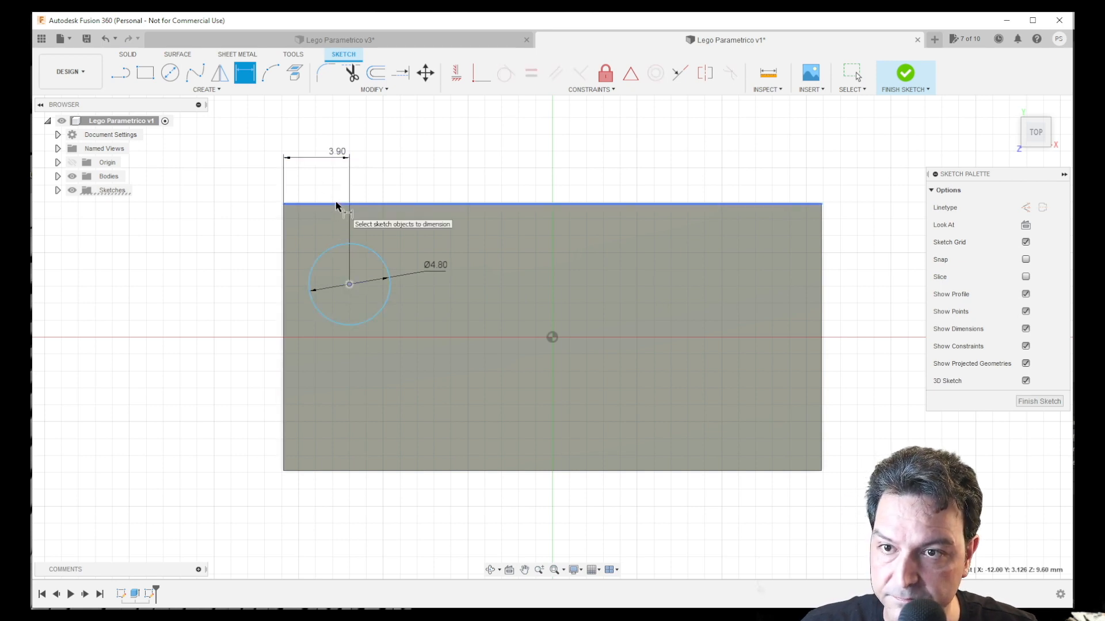
click(337, 204)
click(233, 261)
text(3.9)
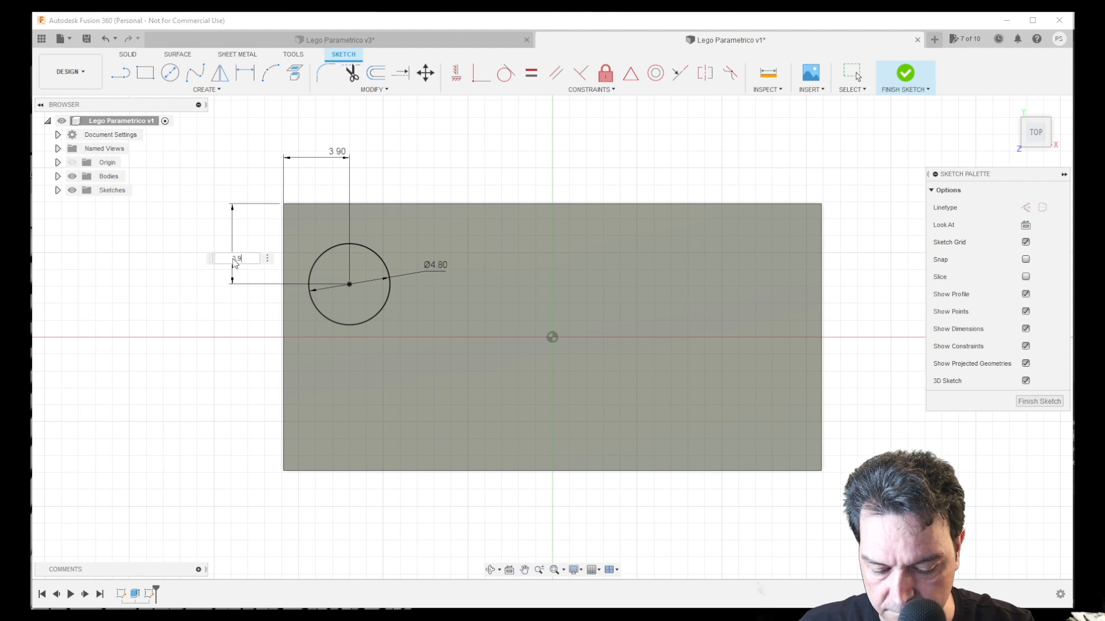
key(Return)
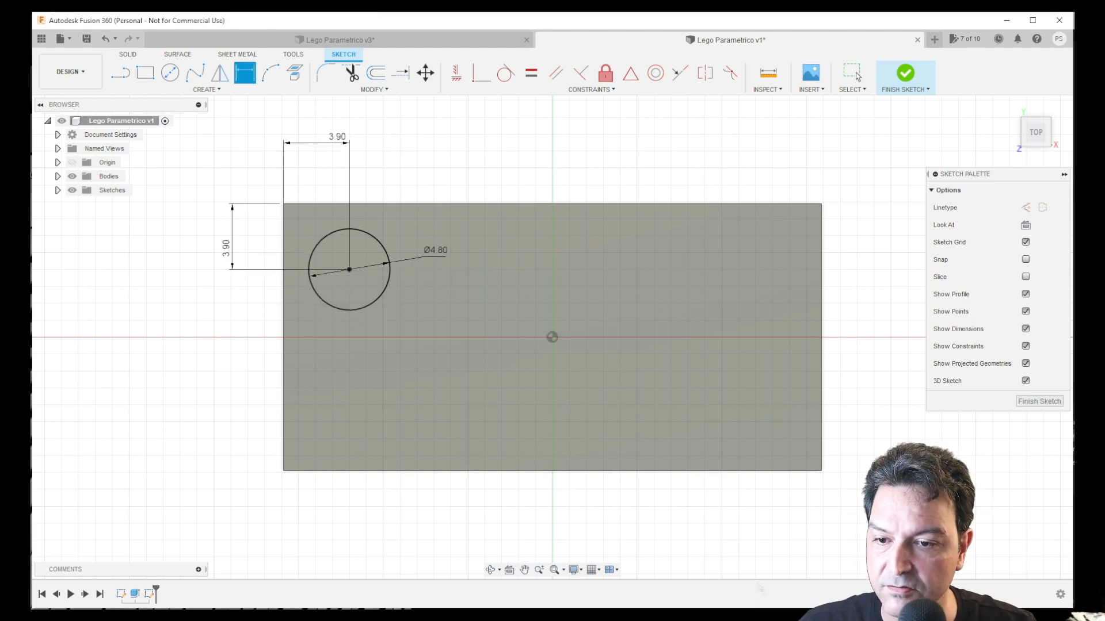
Step: Consult the Lego dimension schematic in the browser, switch back to Fusion 360 and finish the stud sketch
click(299, 614)
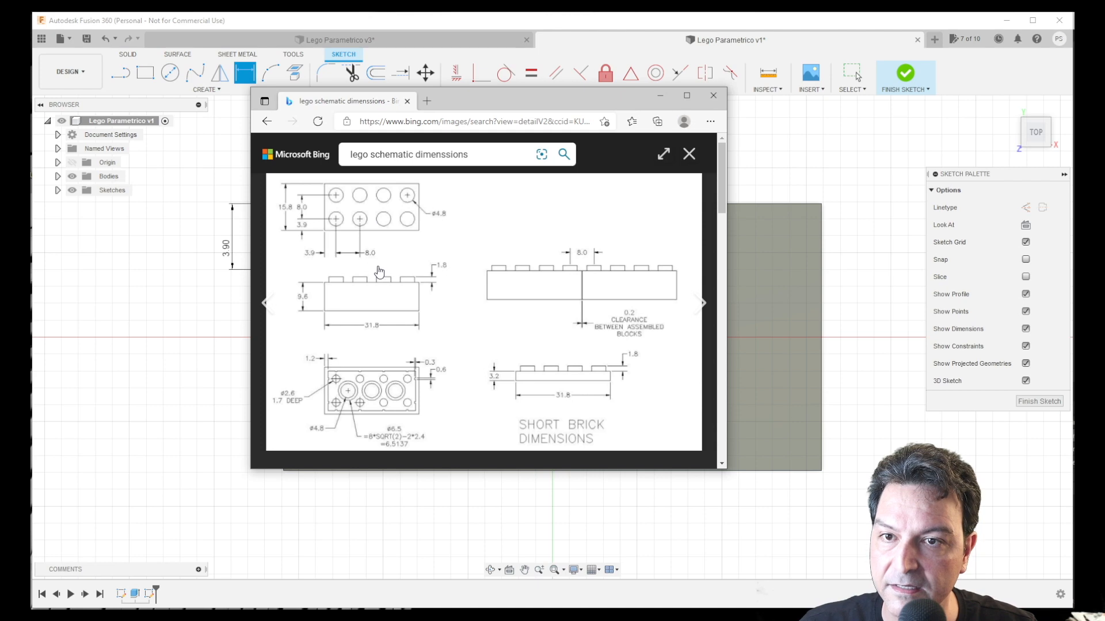
click(806, 163)
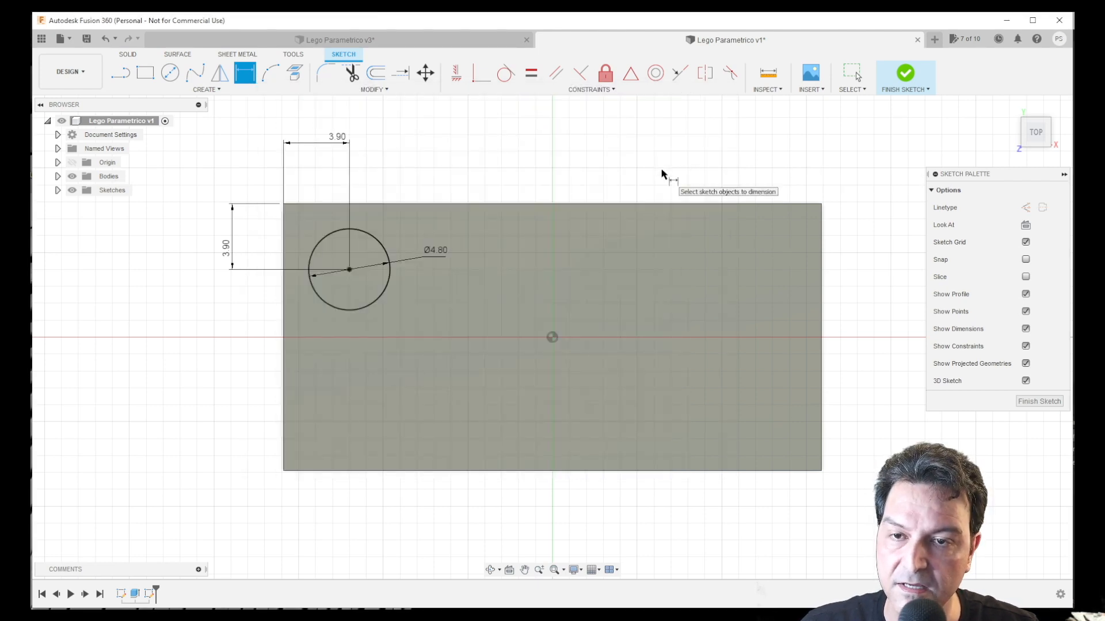
click(914, 76)
click(1009, 105)
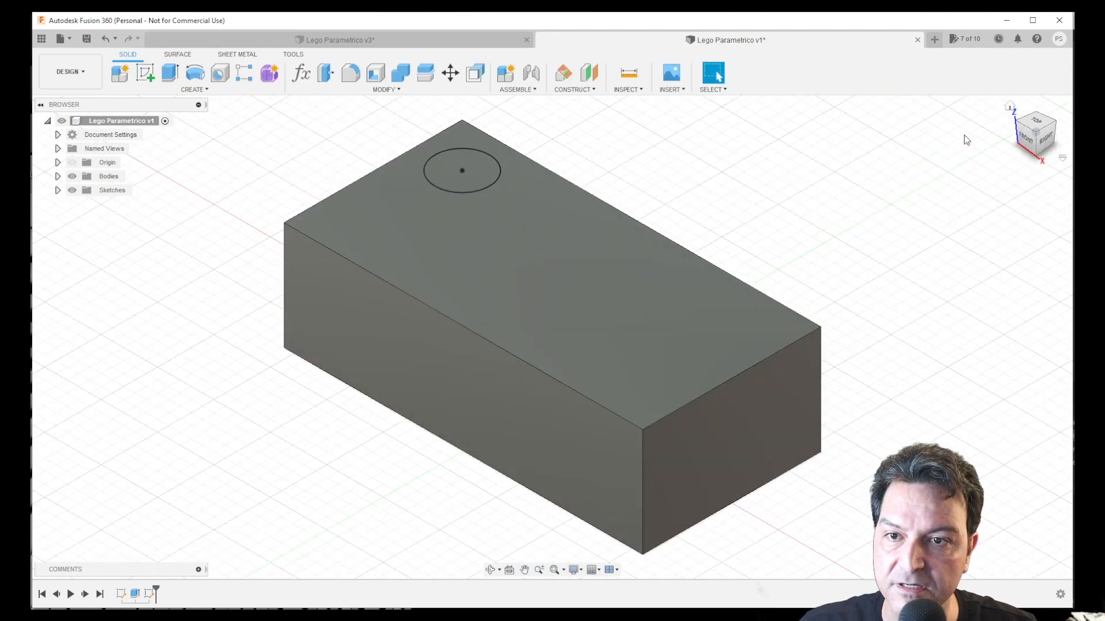
Step: Extrude the circle 1.8 mm upward, joined to the block, to form the stud
click(170, 72)
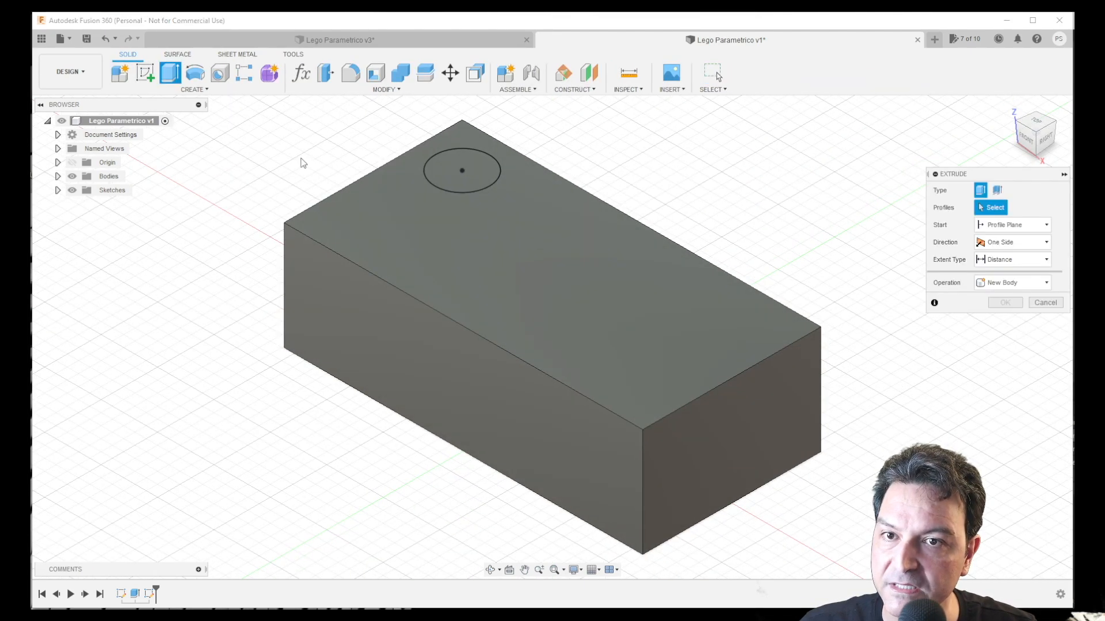
click(478, 170)
drag(462, 172, 462, 145)
text(1,8)
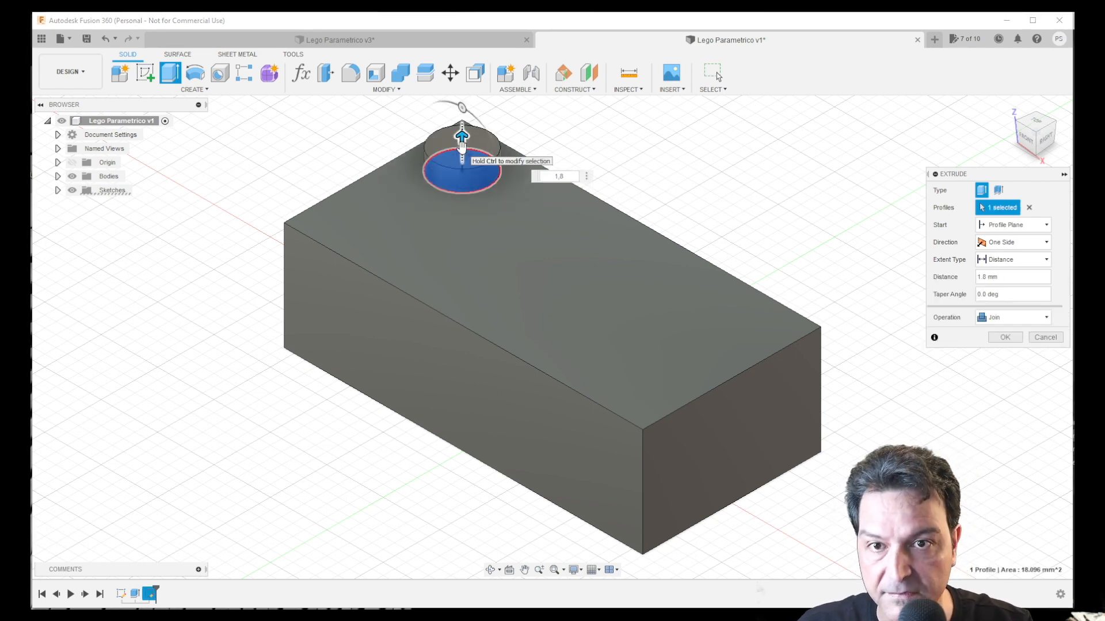
key(Return)
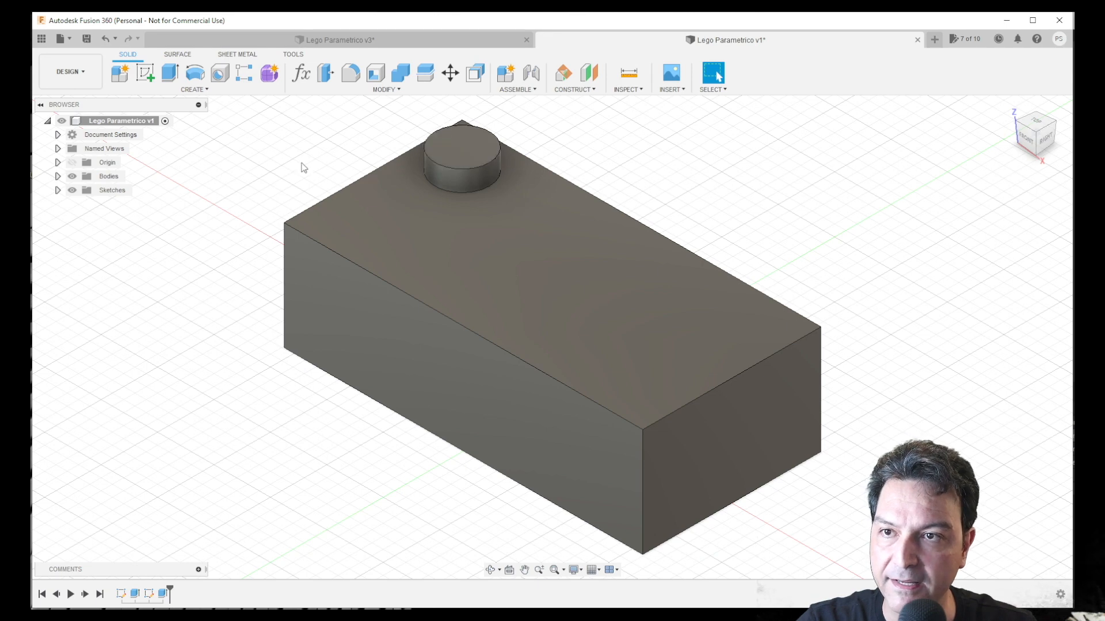
click(193, 90)
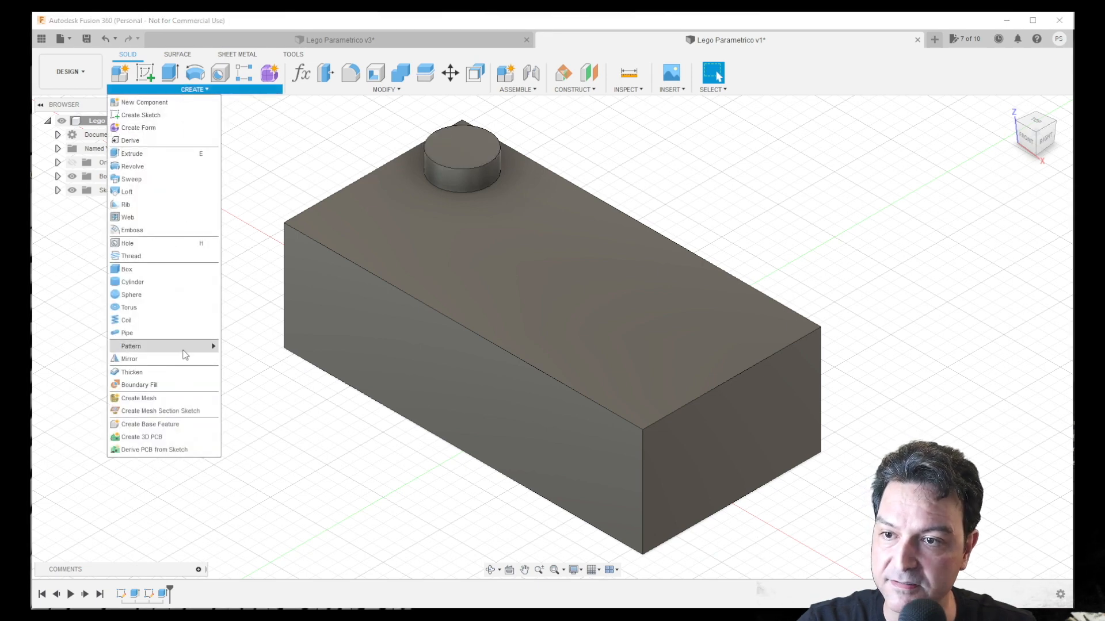
mouse_move(185, 355)
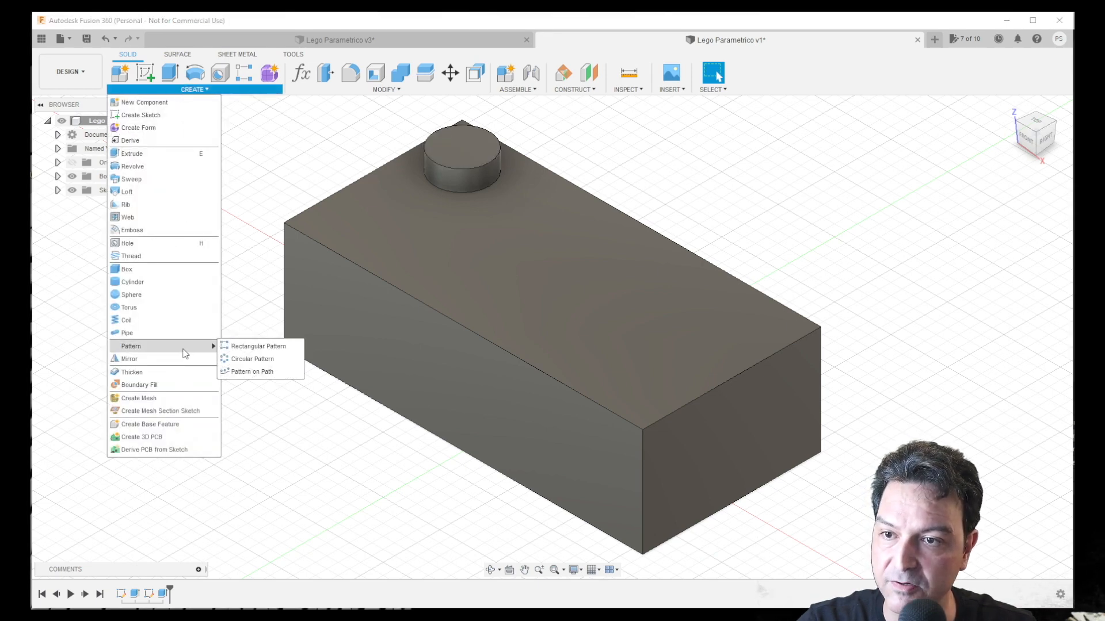
click(248, 347)
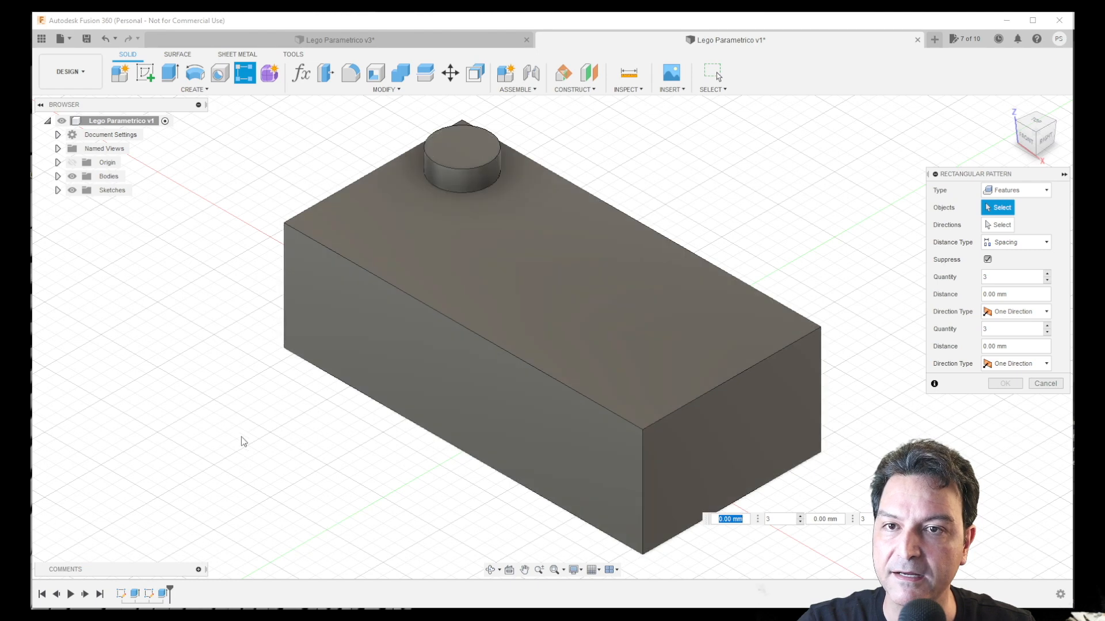
click(162, 598)
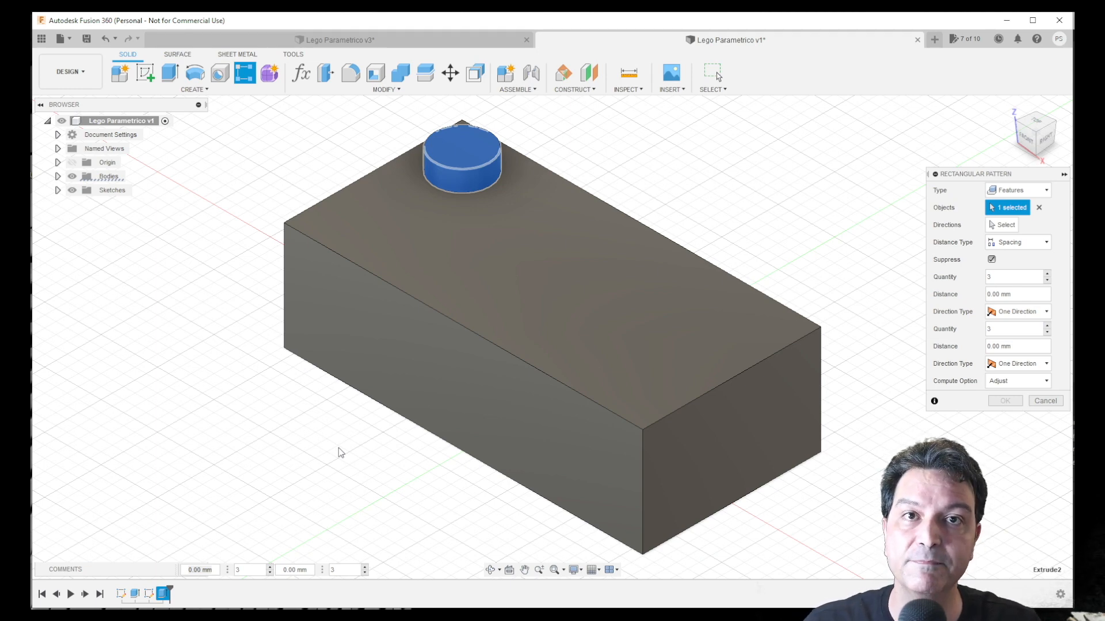
key(Escape)
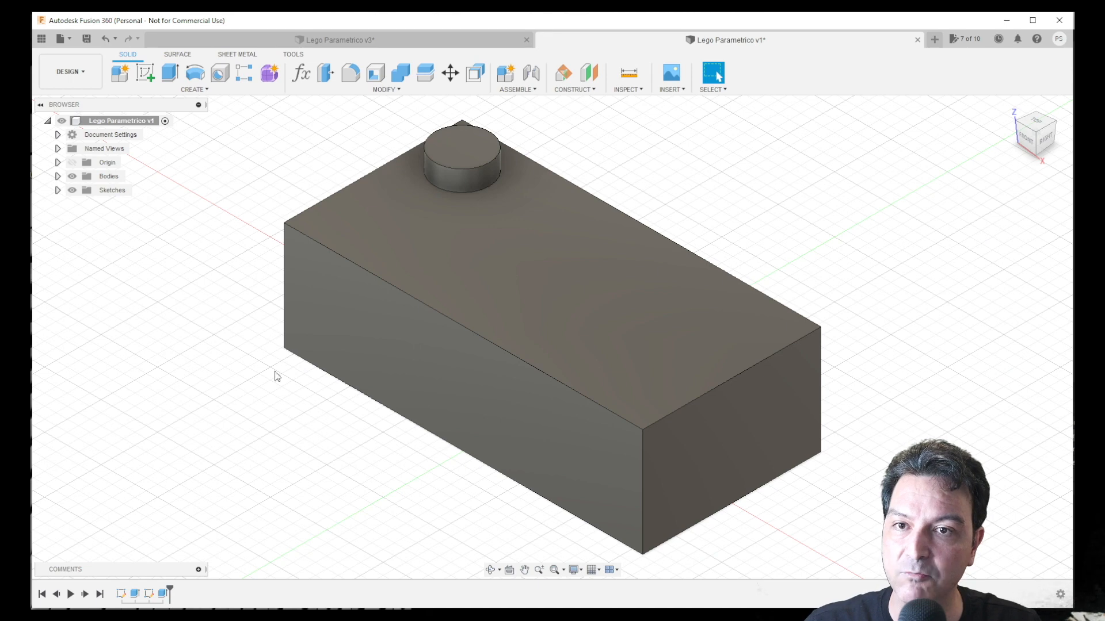
Step: Fillet the stud's top face with a 0.1 mm radius
click(351, 73)
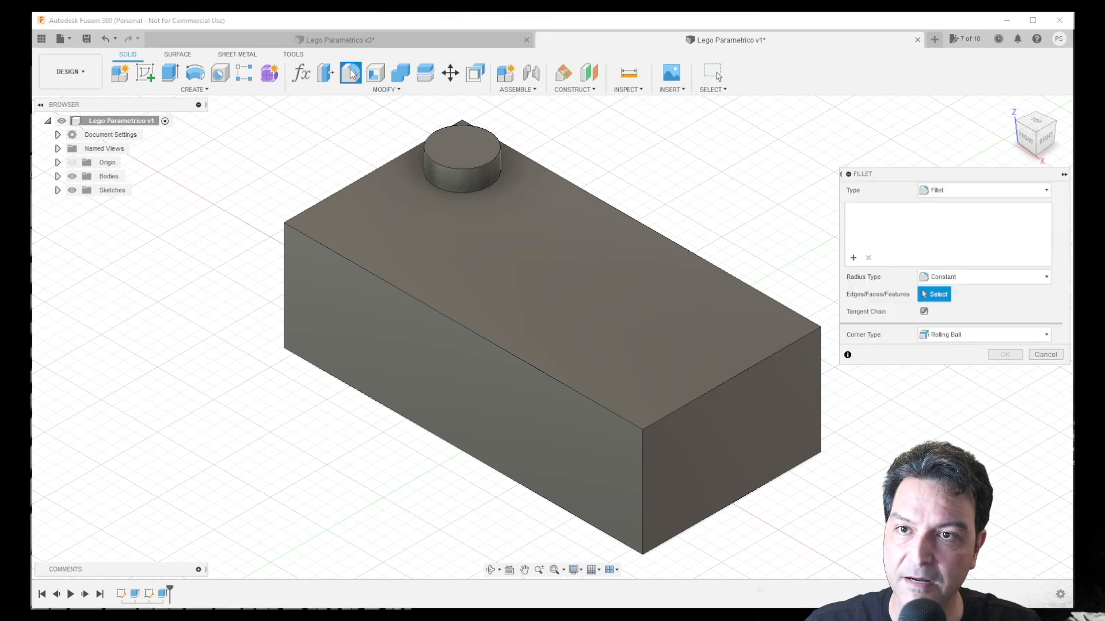
click(455, 140)
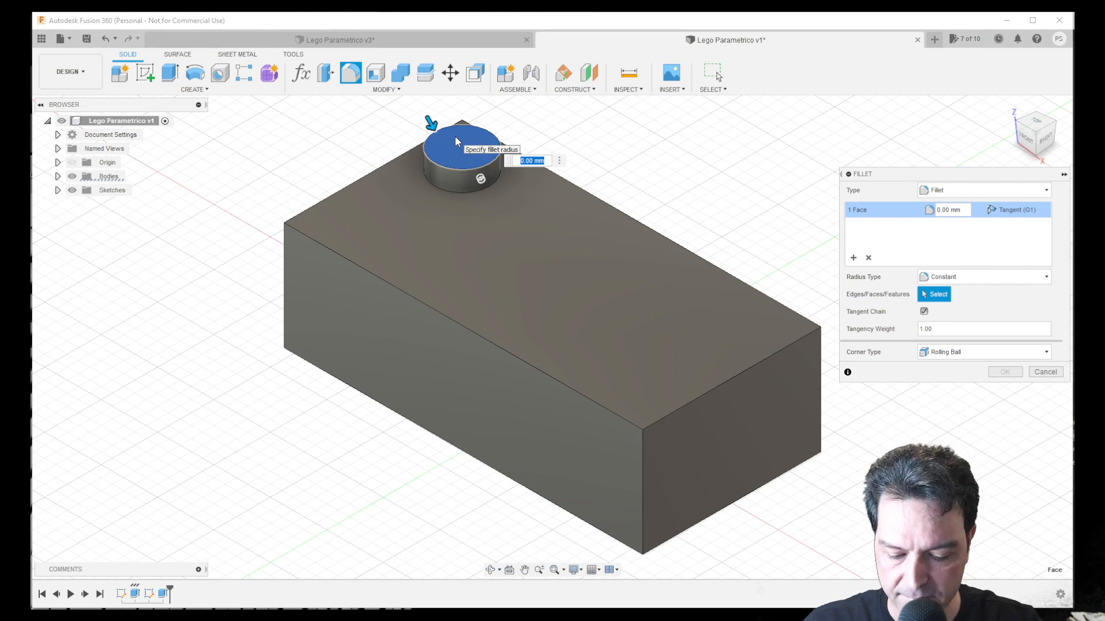
text(0,1)
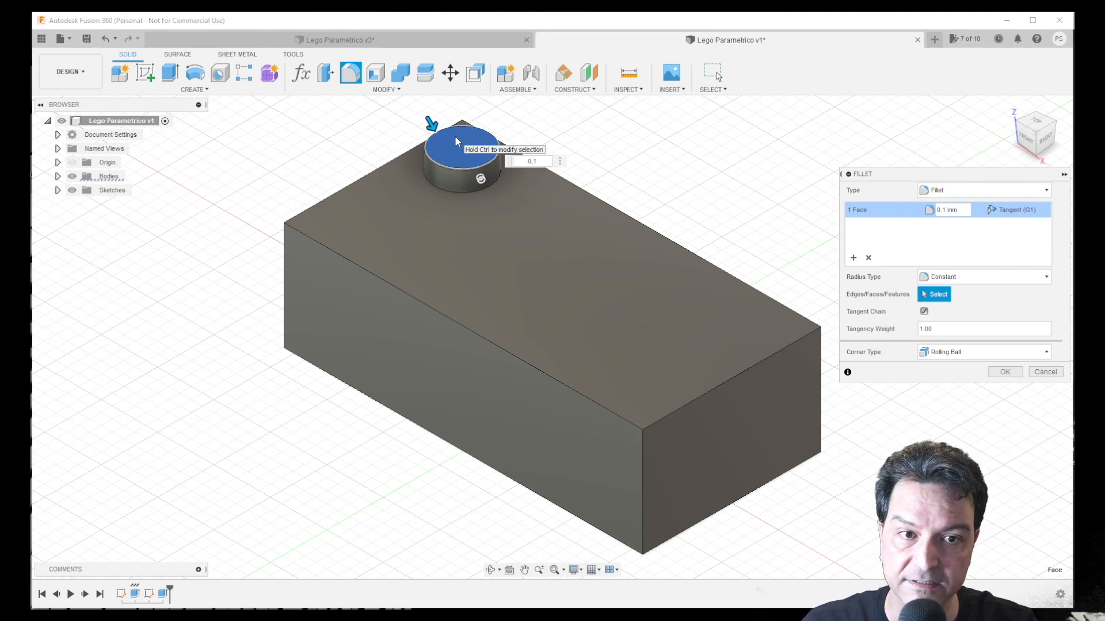
key(Return)
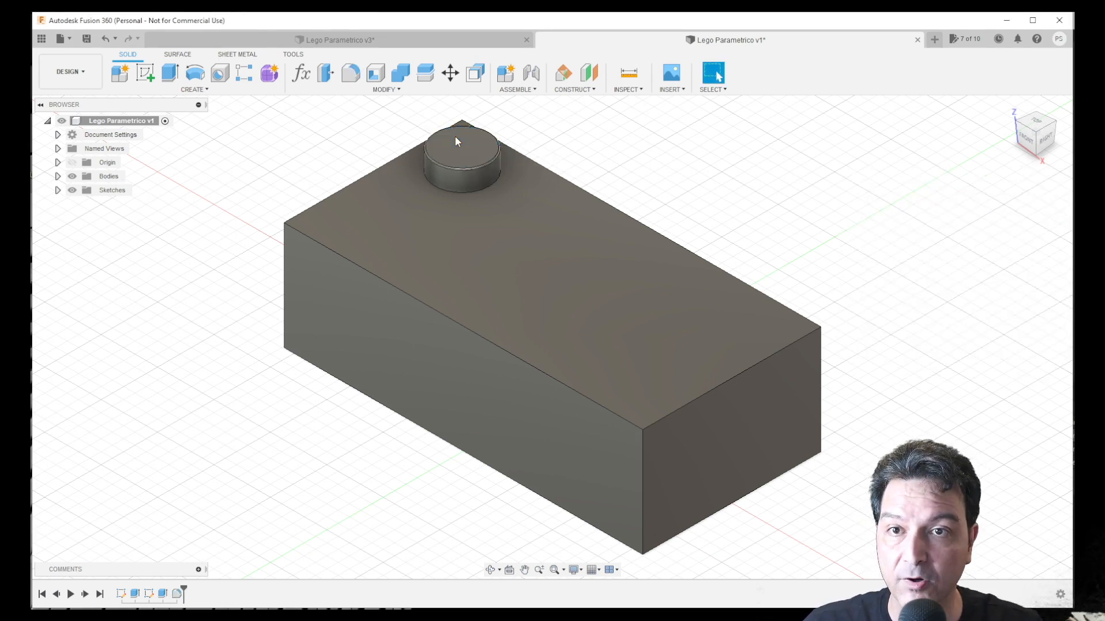
Step: Start a rectangular feature pattern of the stud's extrusion and fillet, directed along the top face's long and short edges
click(194, 89)
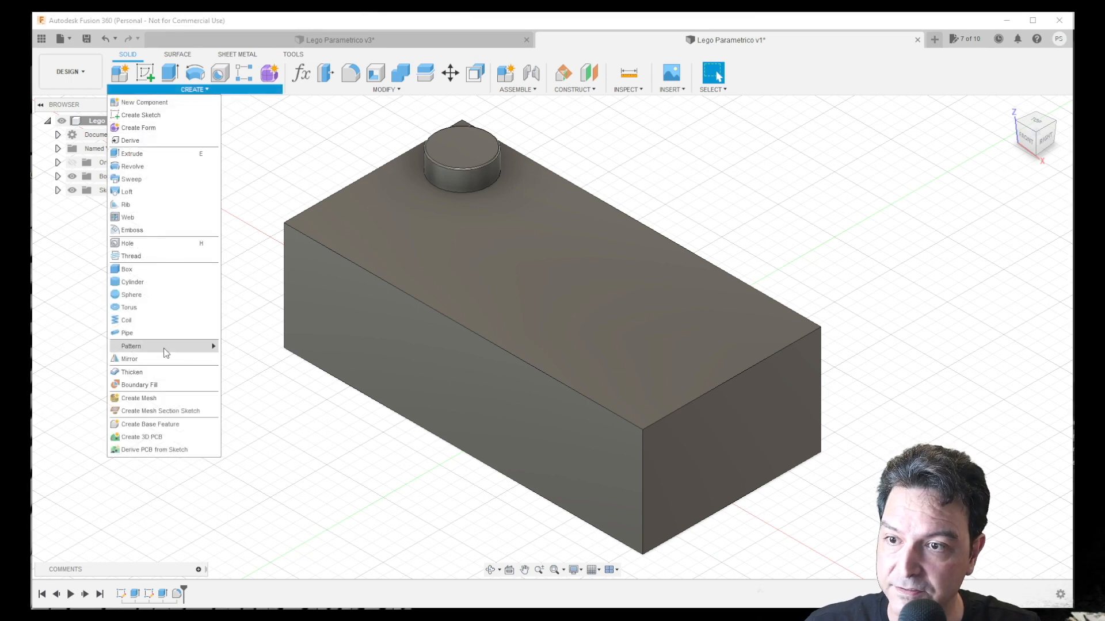
mouse_move(165, 347)
click(236, 346)
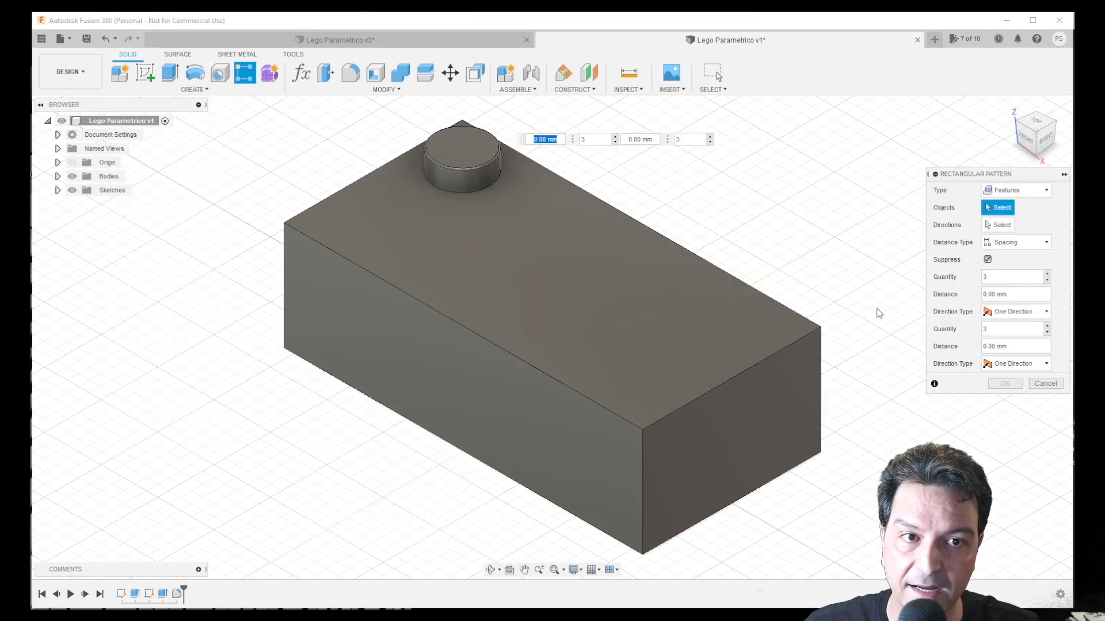
click(1015, 190)
click(1002, 230)
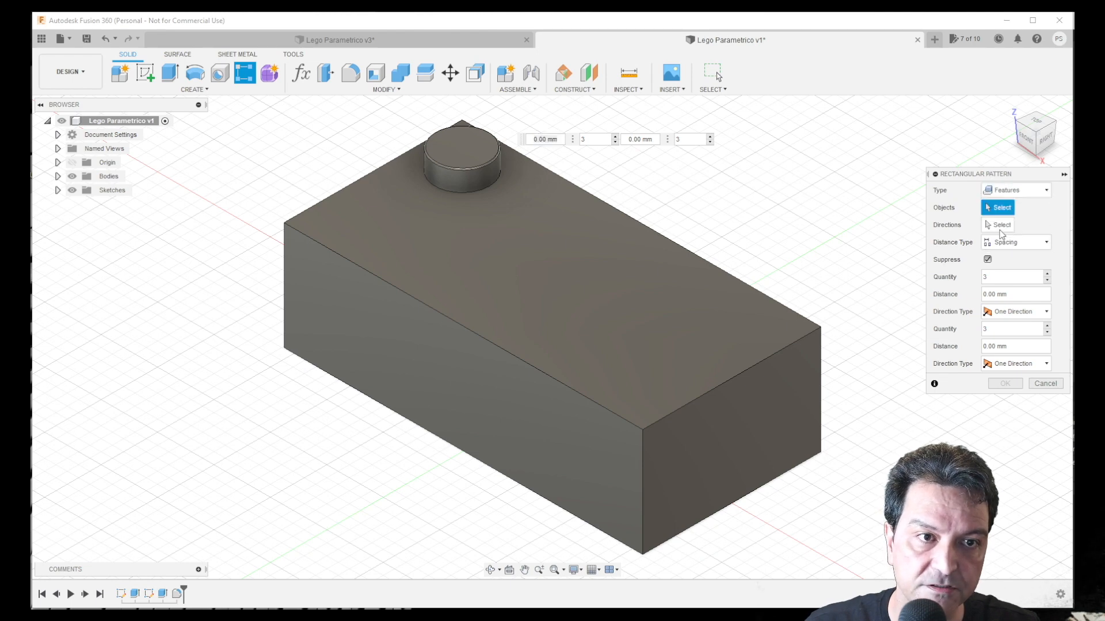
click(162, 594)
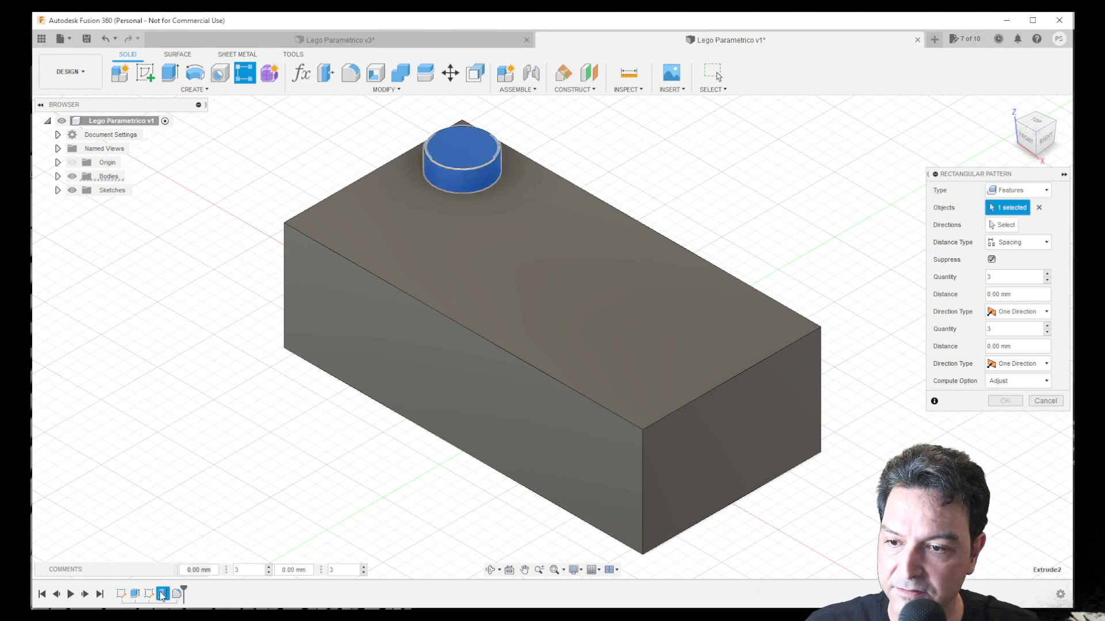
click(176, 594)
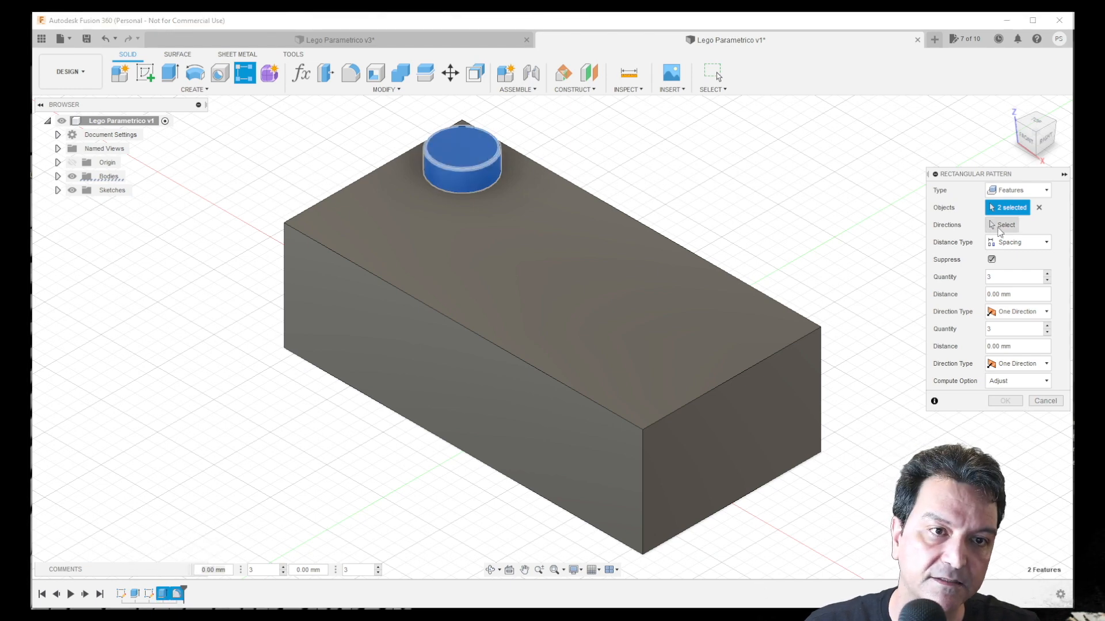
click(1001, 225)
click(604, 202)
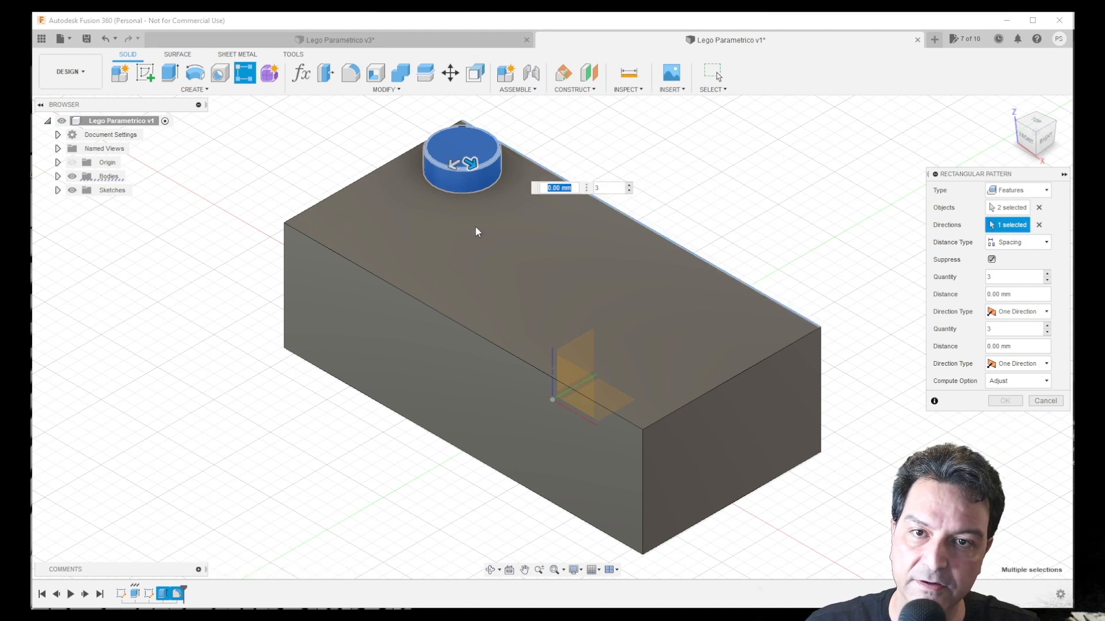
click(355, 187)
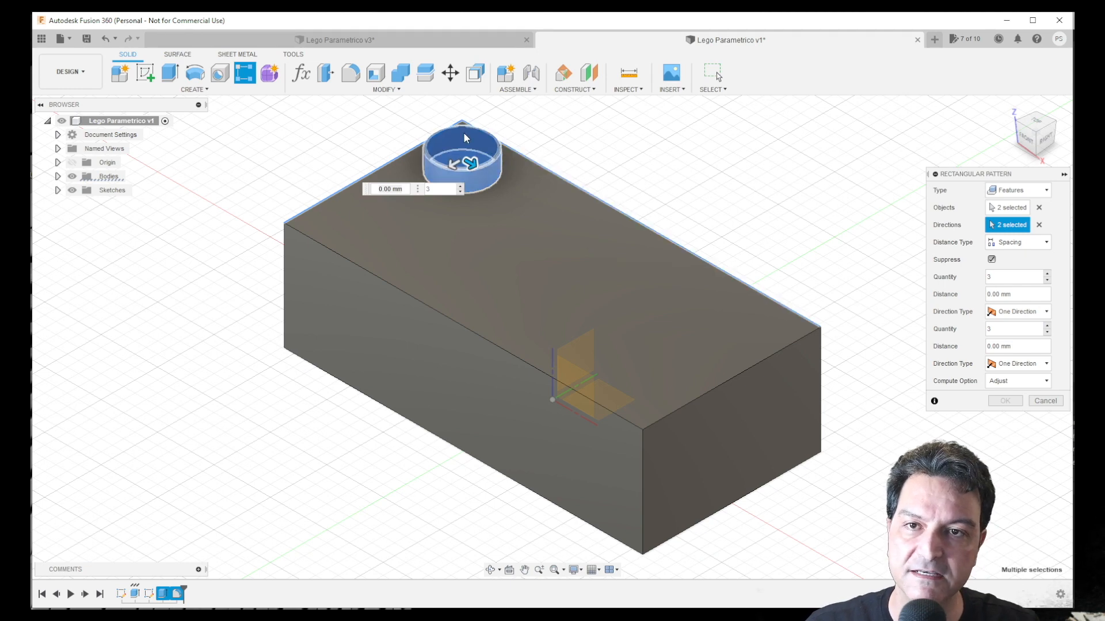
Step: Set the pattern's spacing distance to 8 mm in both directions
key(Tab)
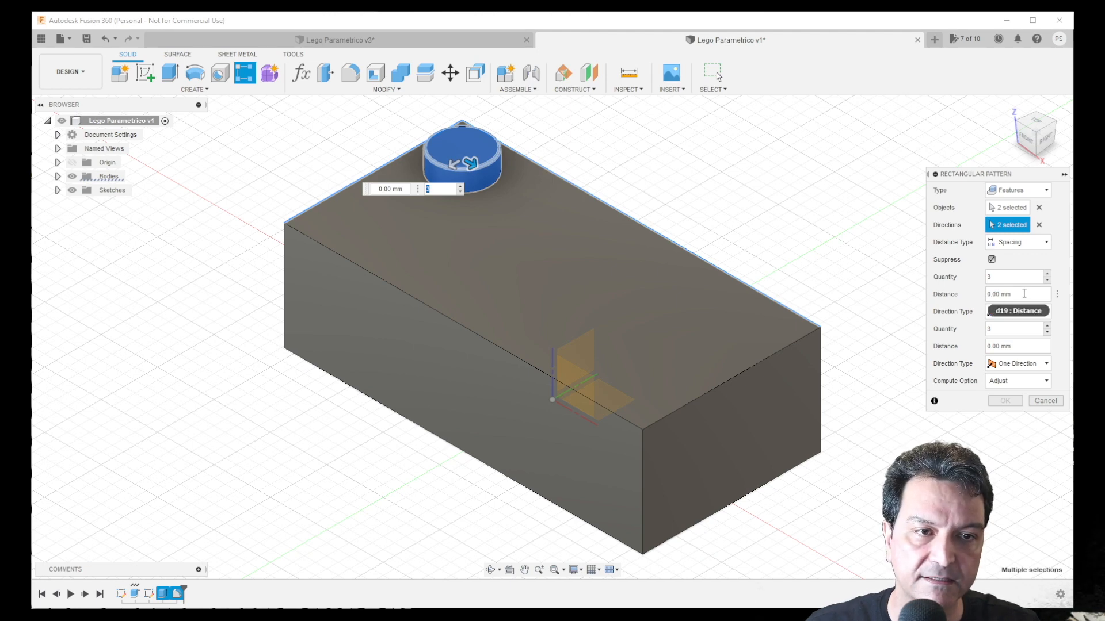
click(997, 294)
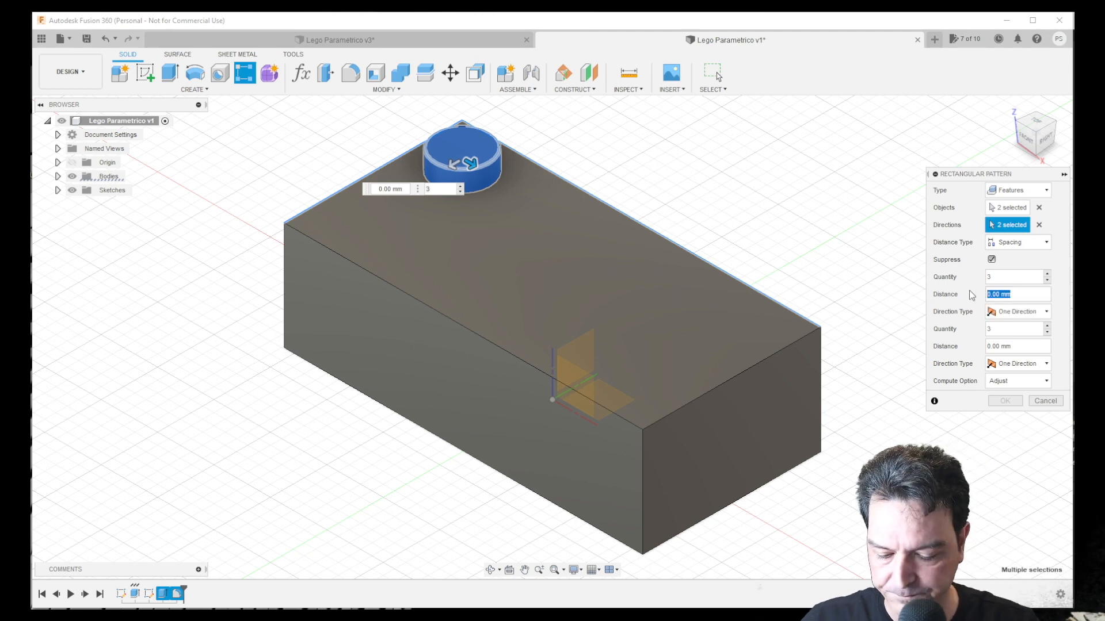
click(1003, 245)
click(1004, 271)
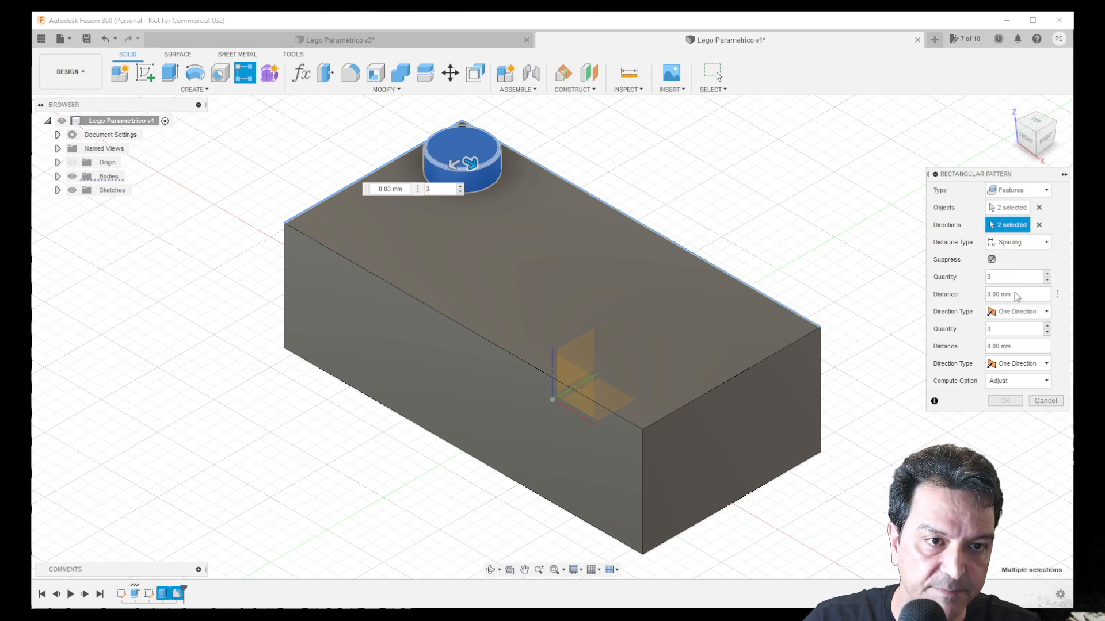
click(1016, 294)
text(8)
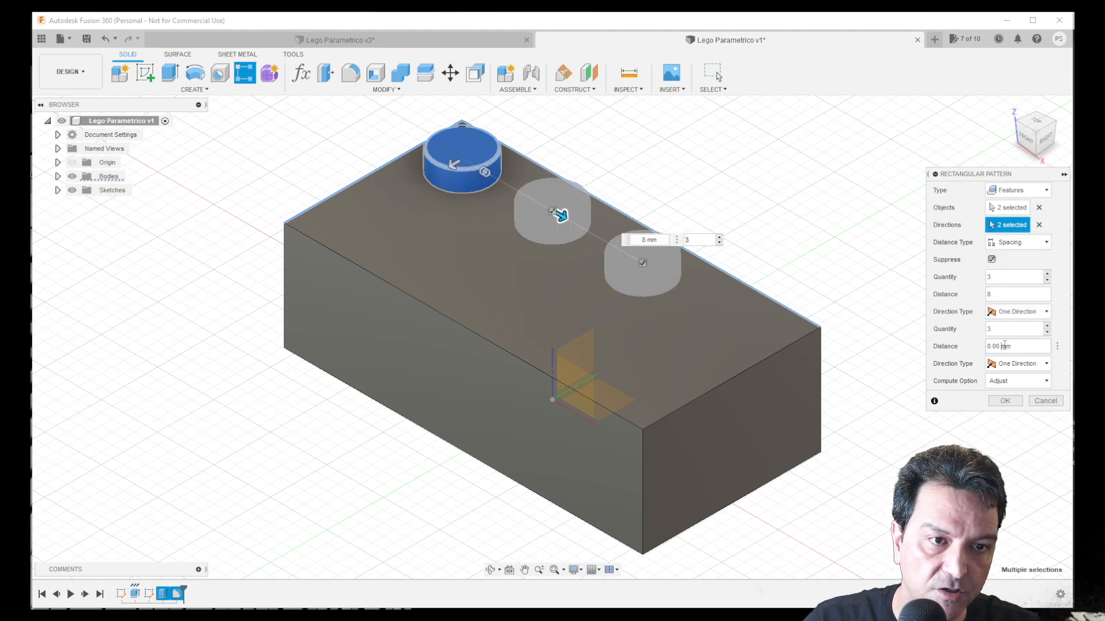
click(1004, 346)
text(8)
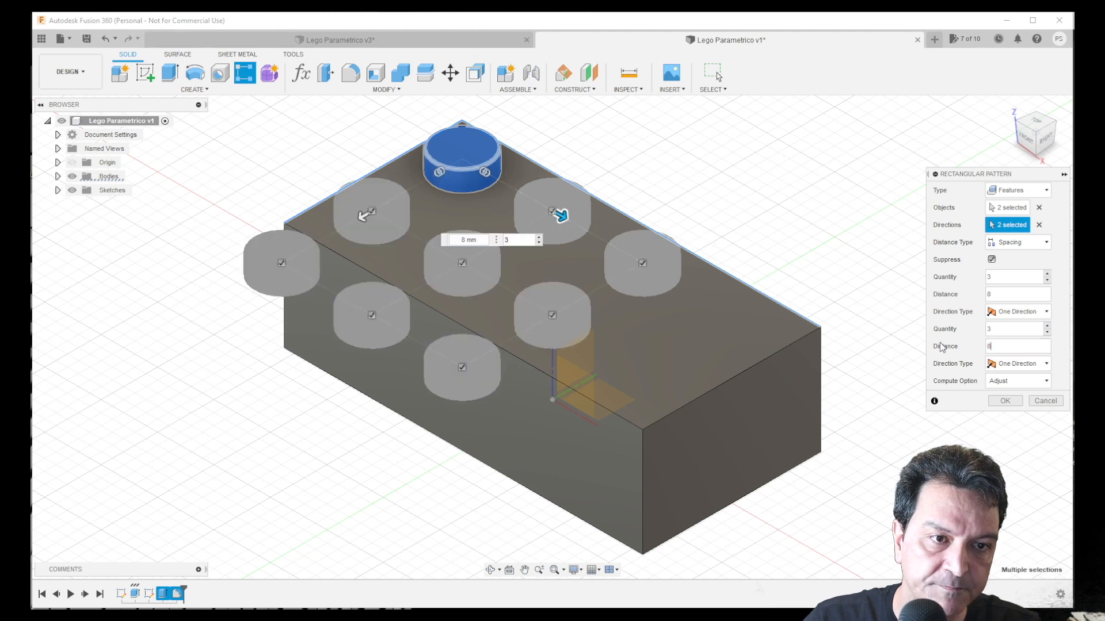
Step: Set the pattern's quantity along the long edge to the parameter Comprimento
click(1008, 276)
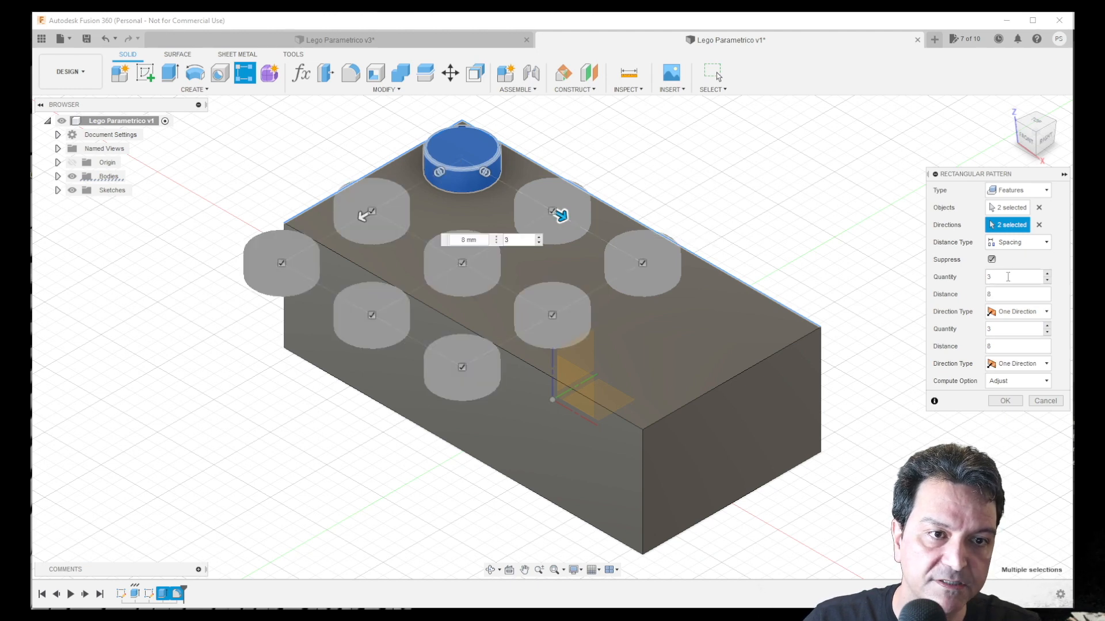
drag(1008, 277, 983, 282)
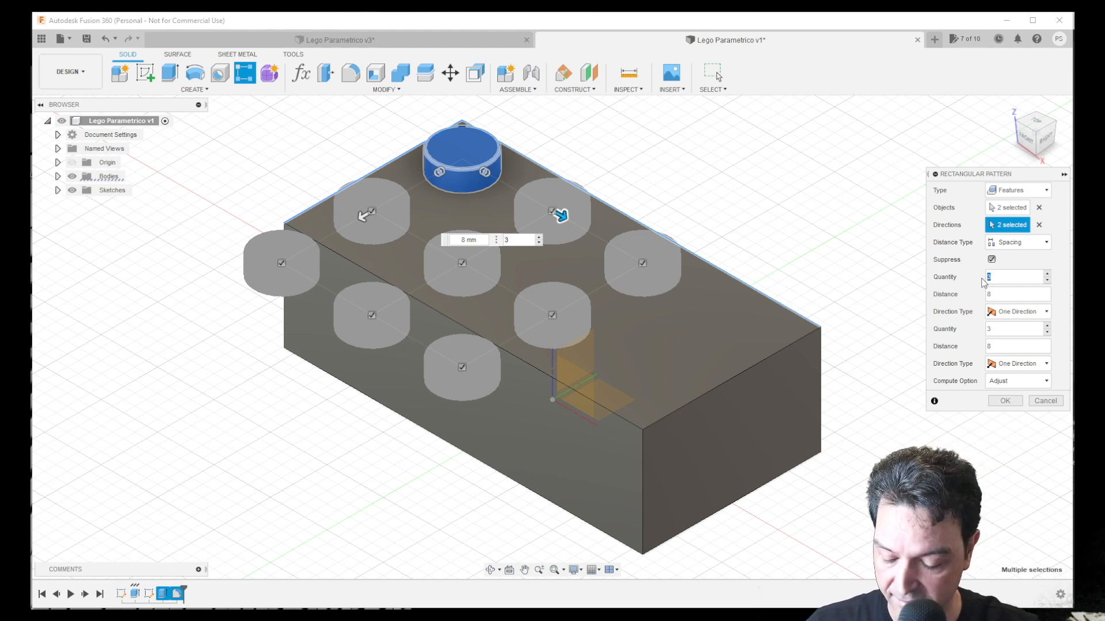
text(Com)
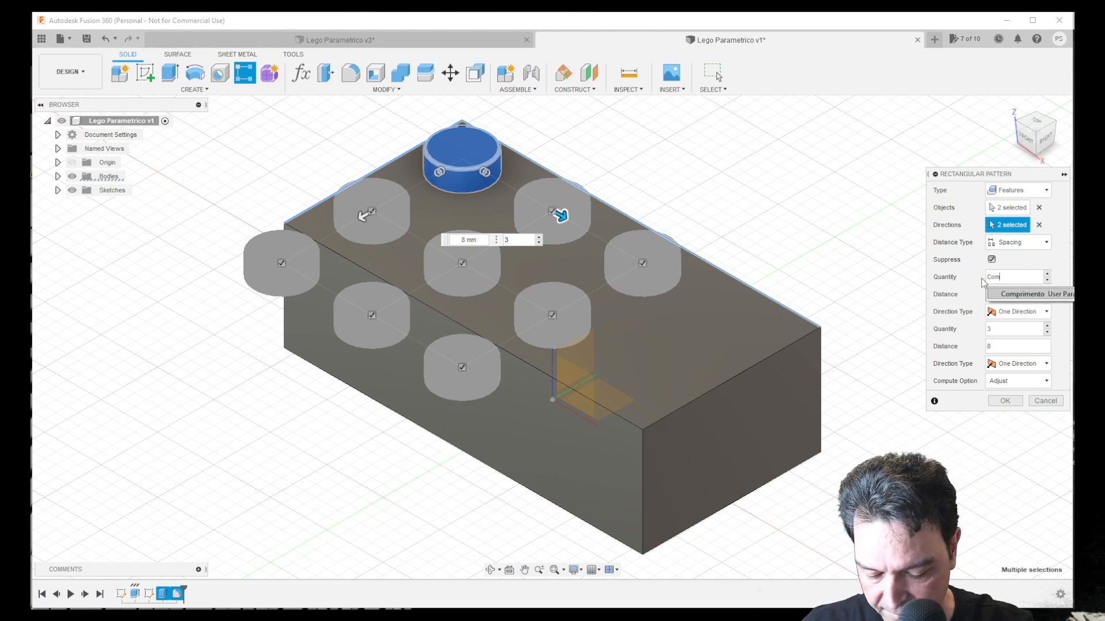
text(primeto)
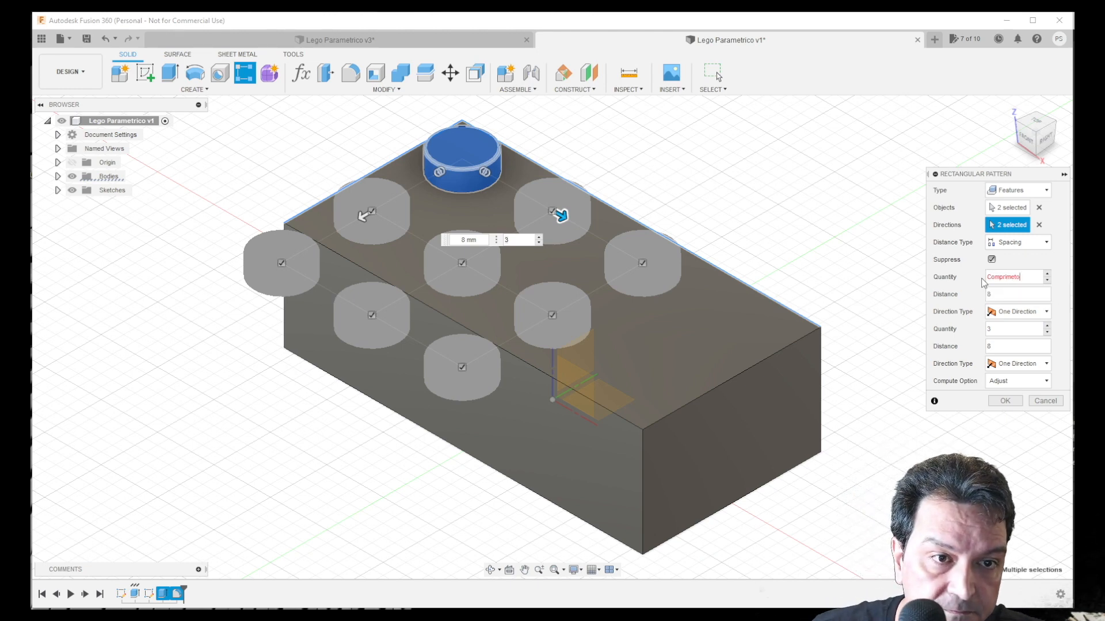
drag(1025, 277, 965, 277)
text(Co)
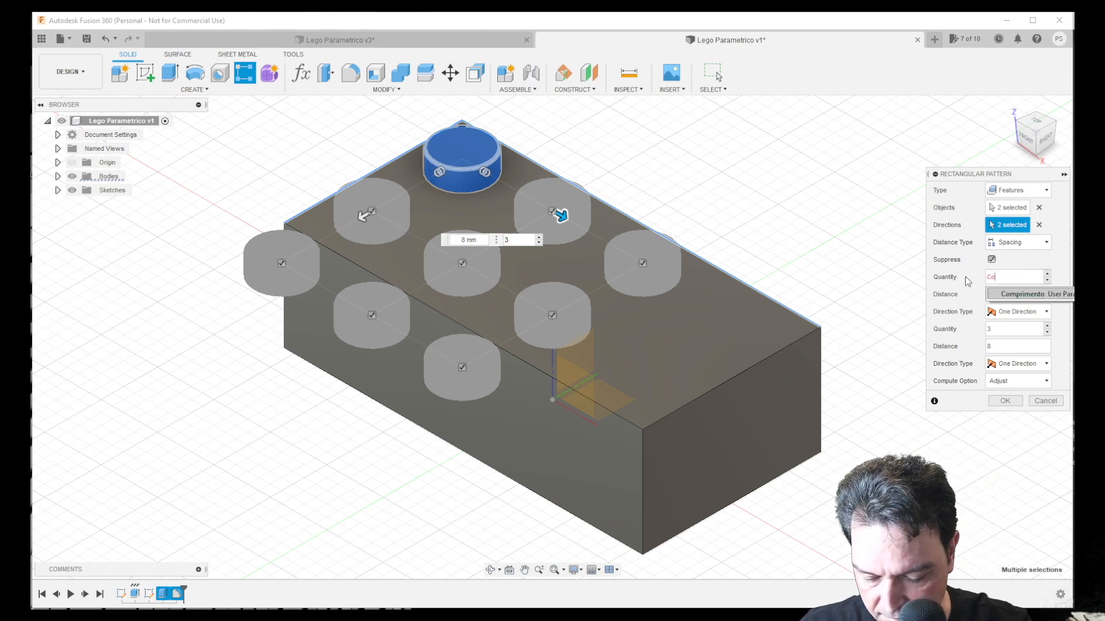
text(mpri)
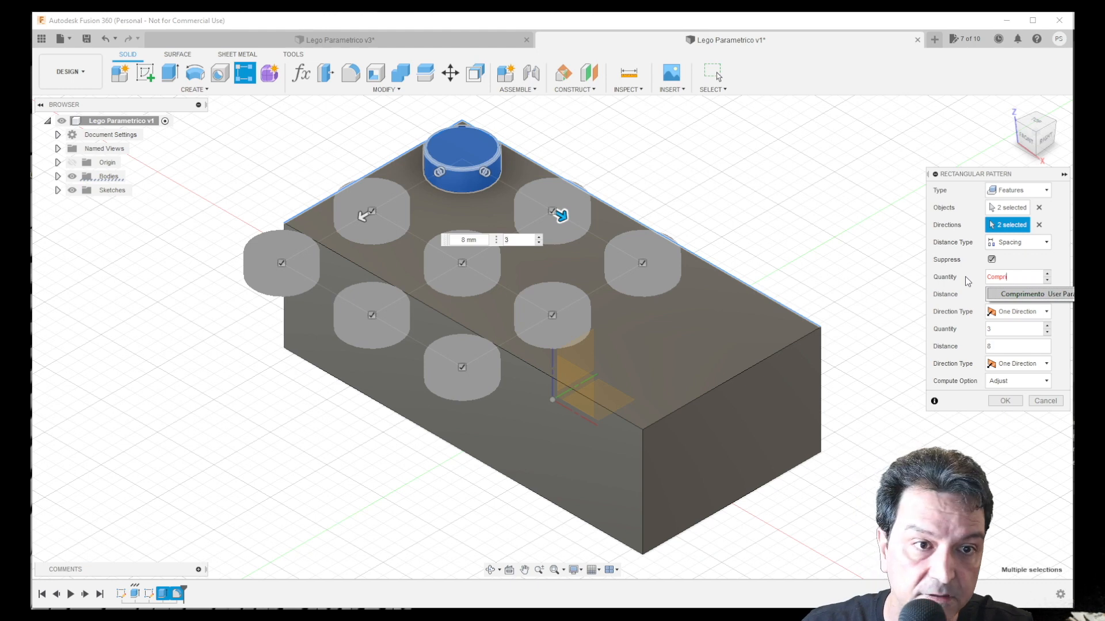
click(1000, 295)
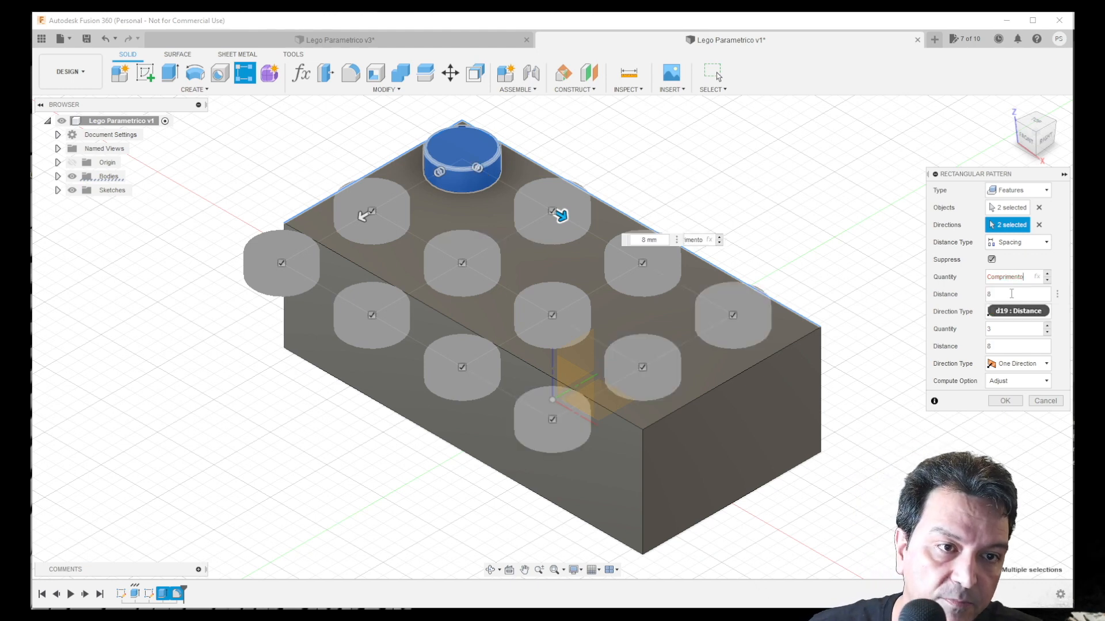
Step: Set the pattern's quantity along the short edge to the parameter Largura and create the stud pattern
double_click(999, 327)
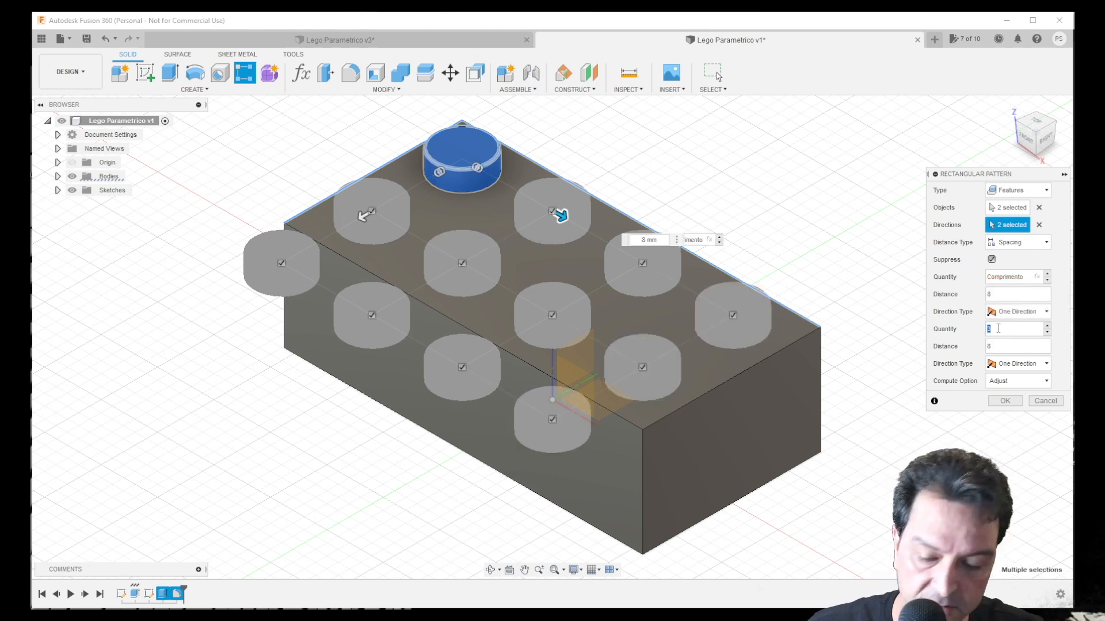
text(Largura)
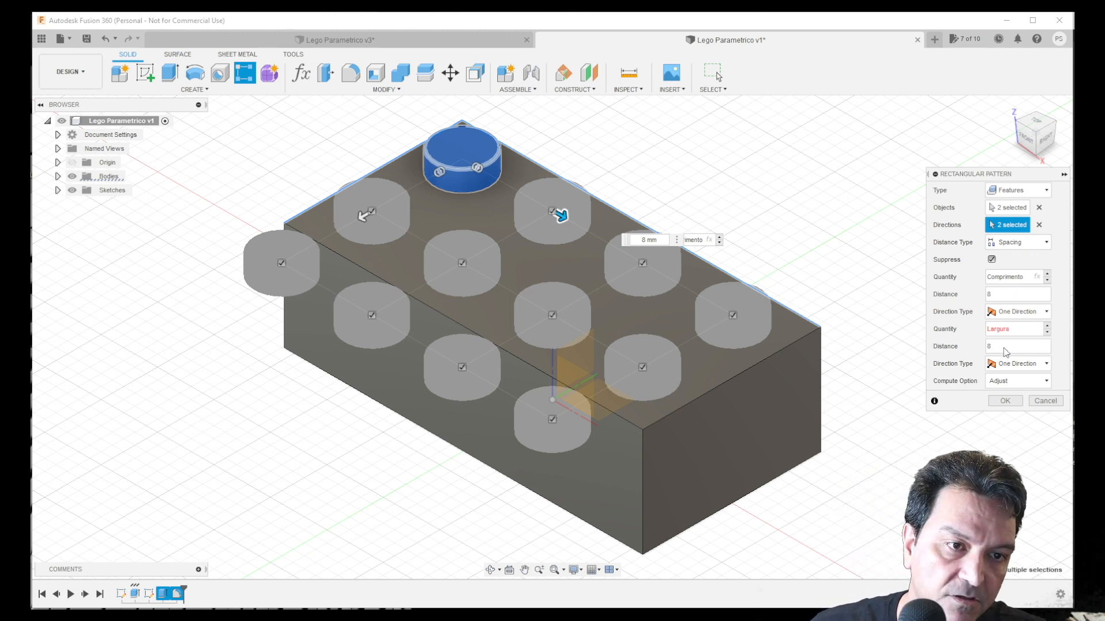
click(1003, 346)
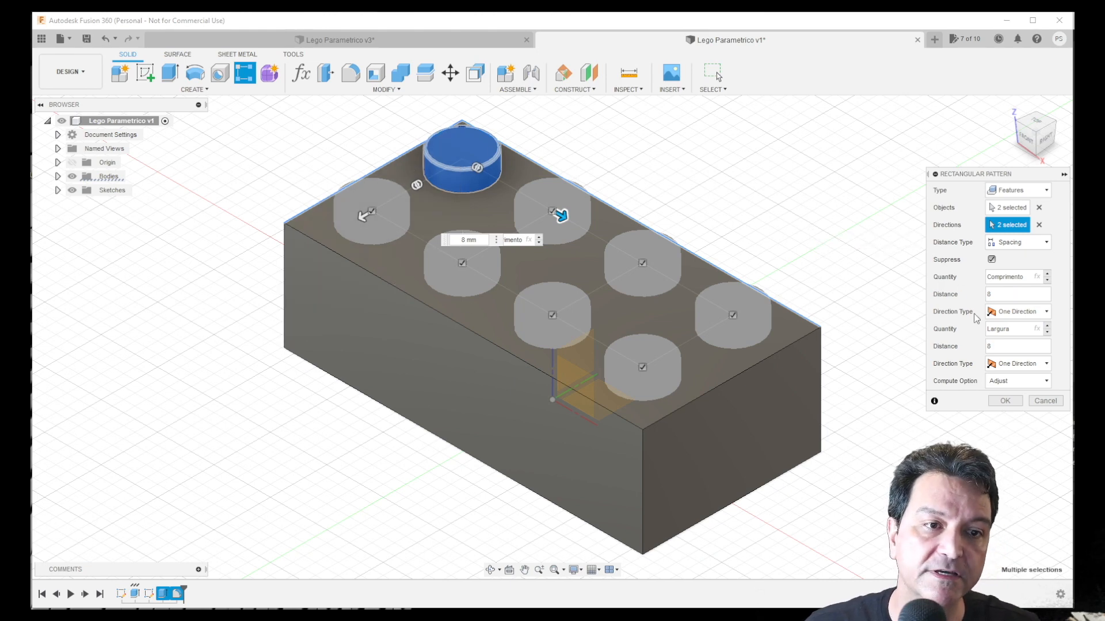
click(1004, 401)
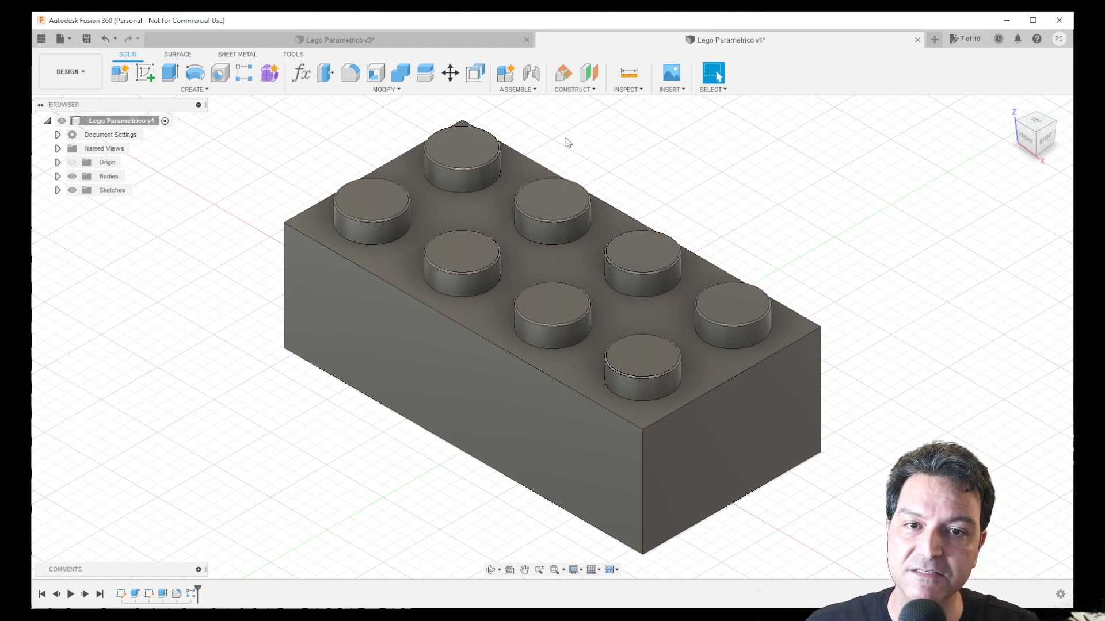
Step: Set the user parameters Comprimento and Largura to 10 each to test a larger brick
click(301, 73)
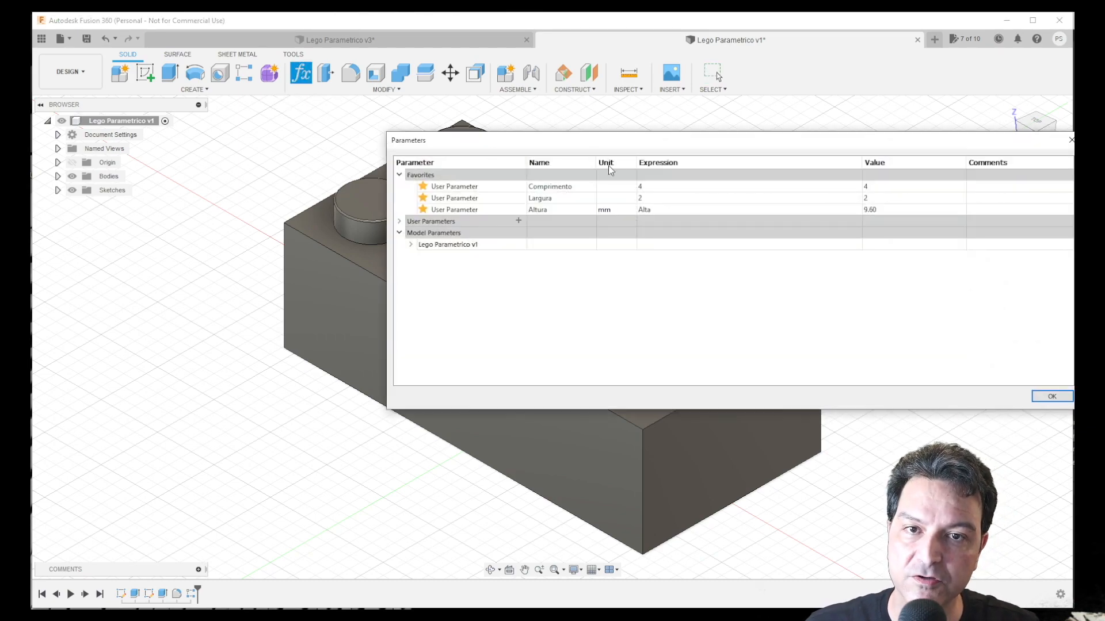
click(644, 187)
click(644, 187)
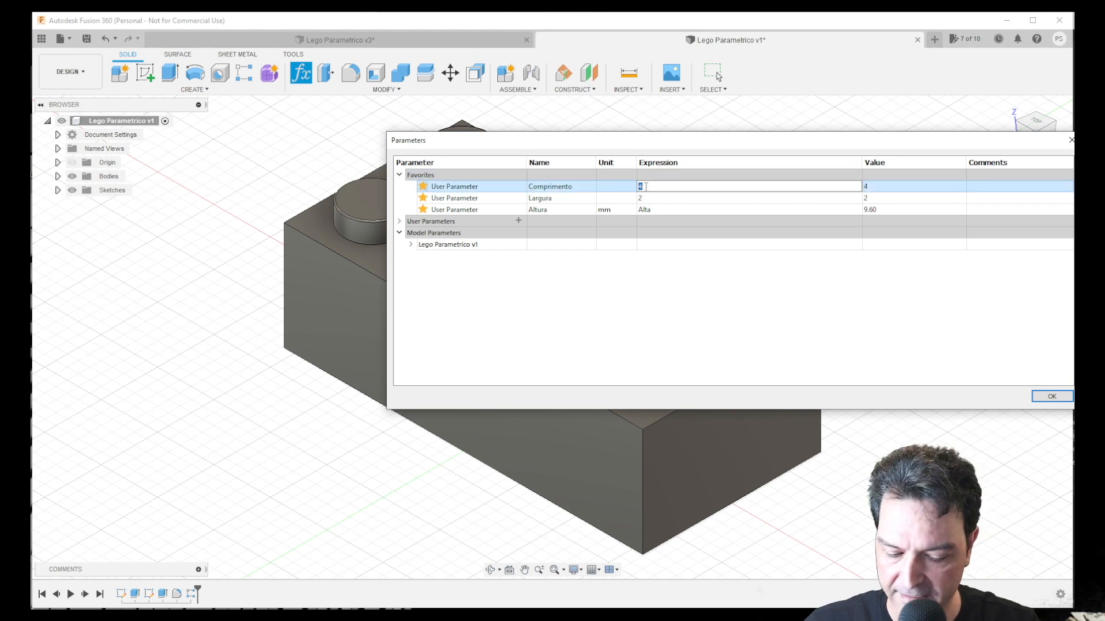
text(10)
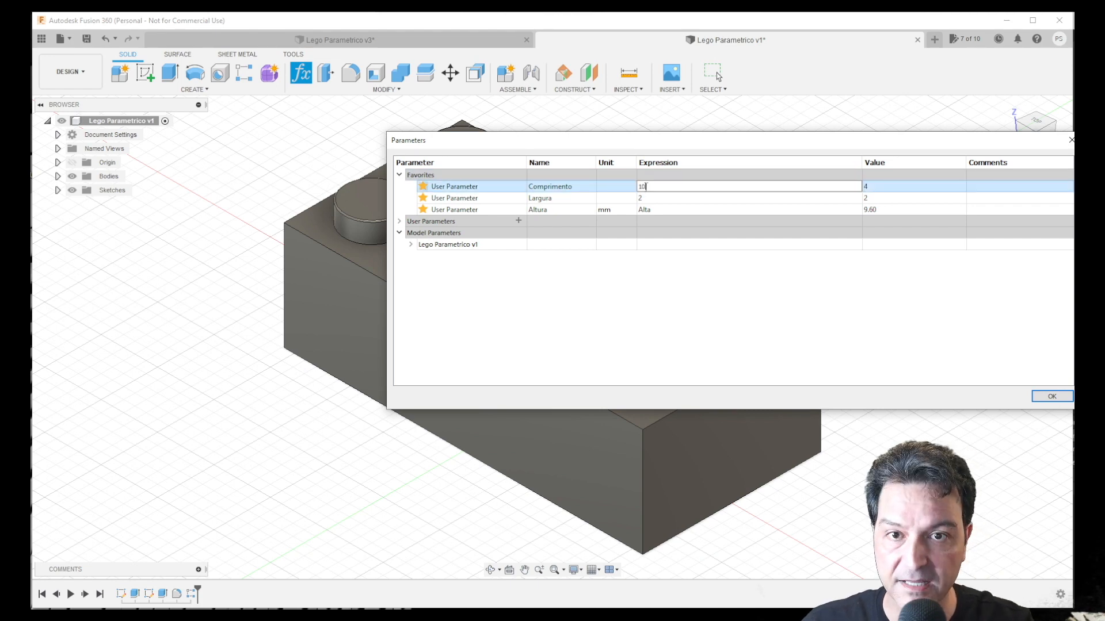
click(643, 199)
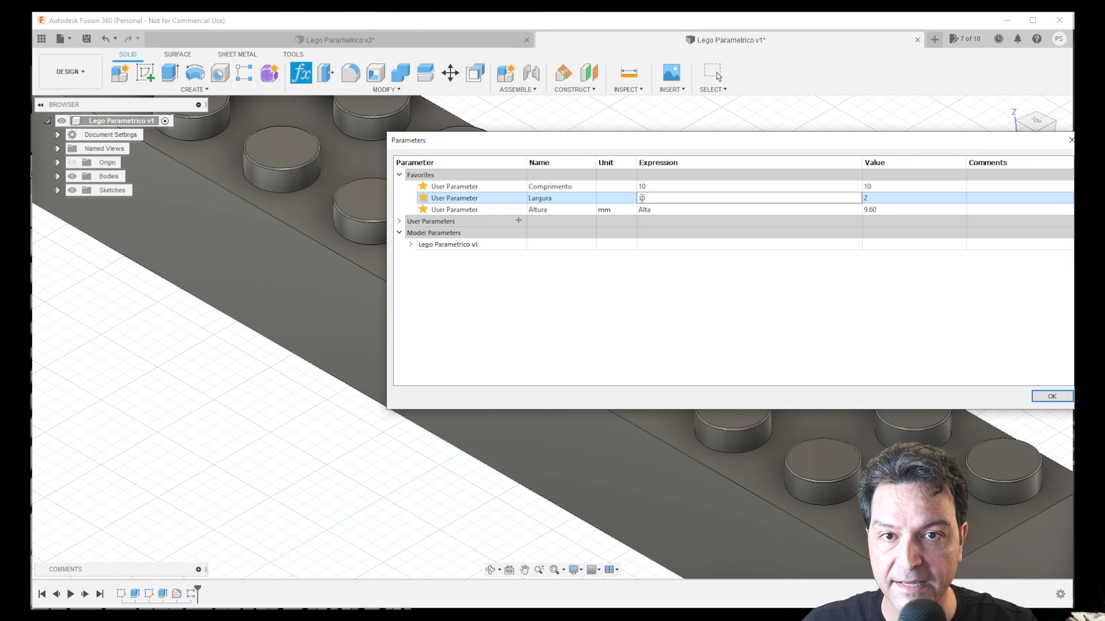
Step: Set the parameter Altura to Baixa and apply the test values to the brick
click(659, 210)
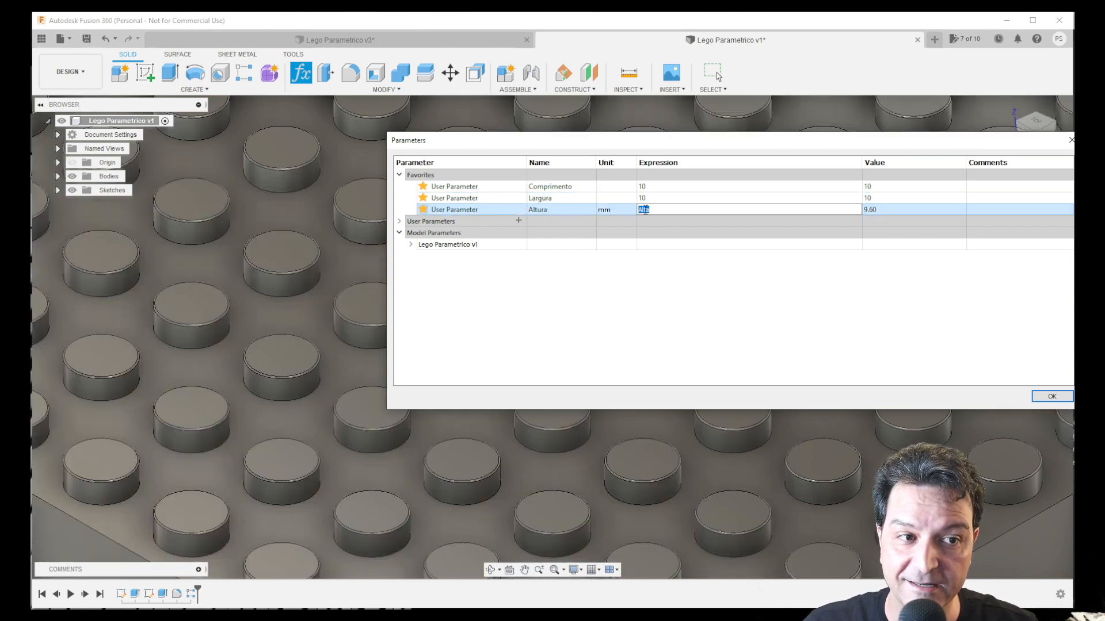
text(Baixa)
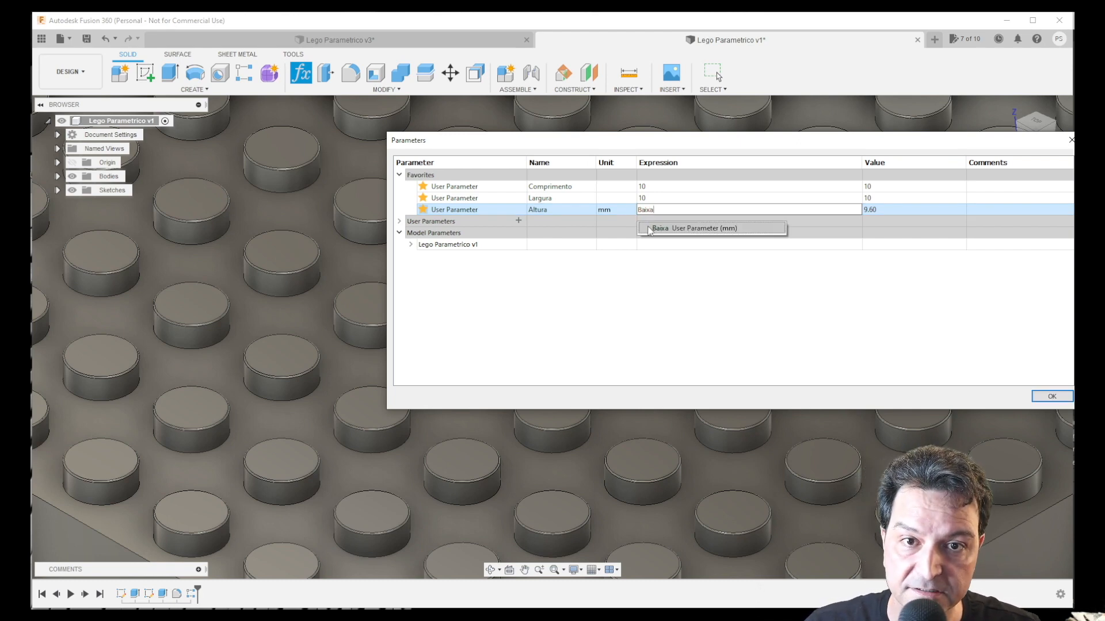
click(660, 230)
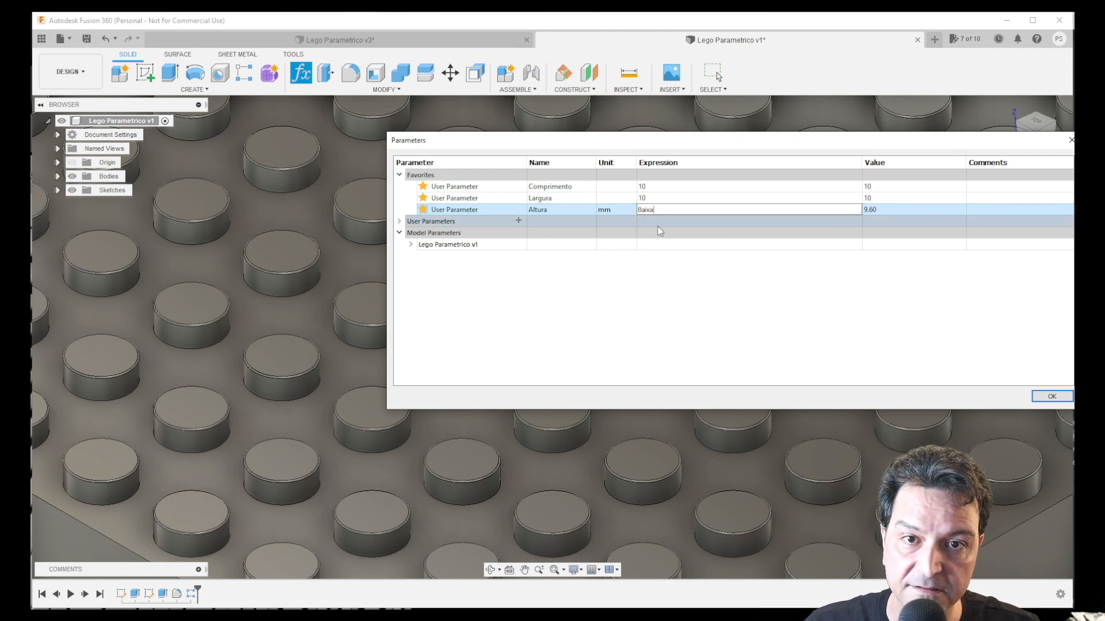
click(1052, 396)
scroll(600, 344, down, 10)
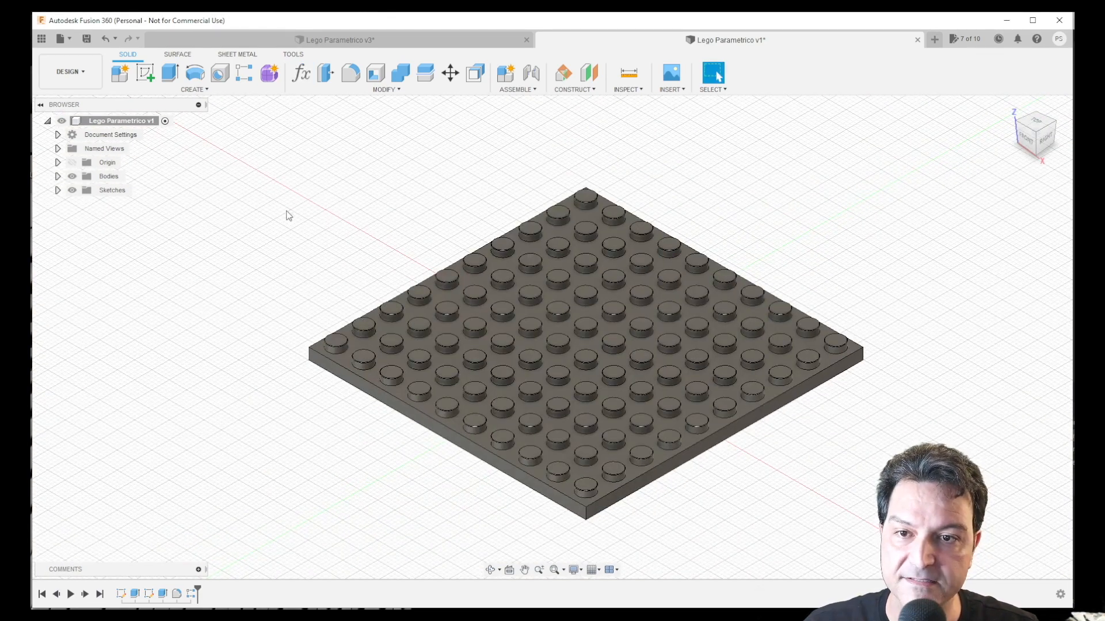
Step: Set the user parameter Comprimento to 4 and Largura to 2
click(302, 75)
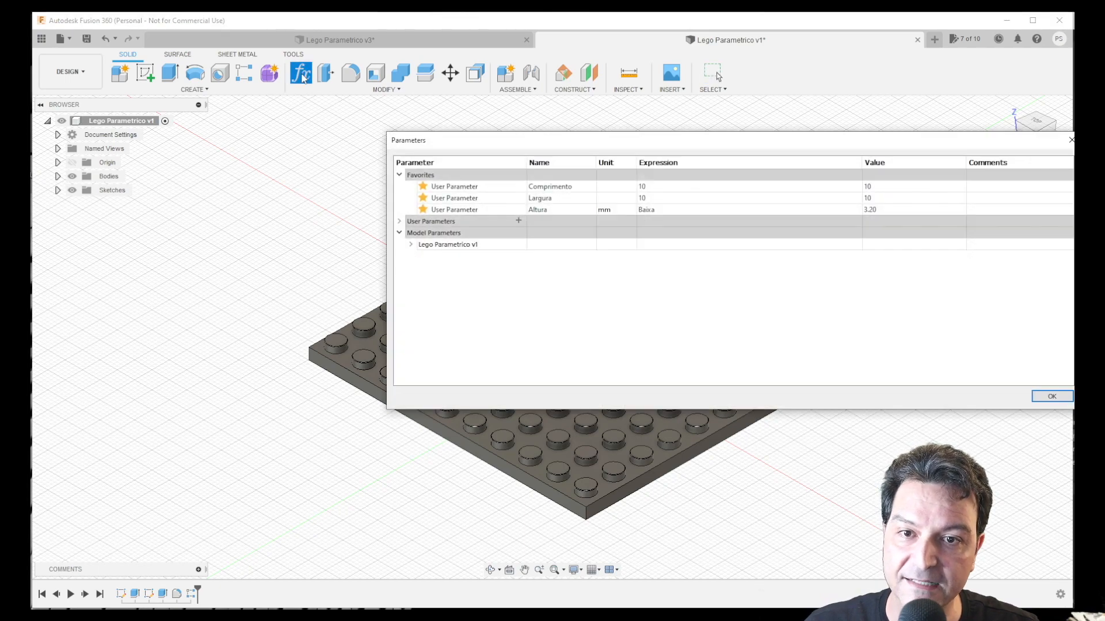
double_click(642, 187)
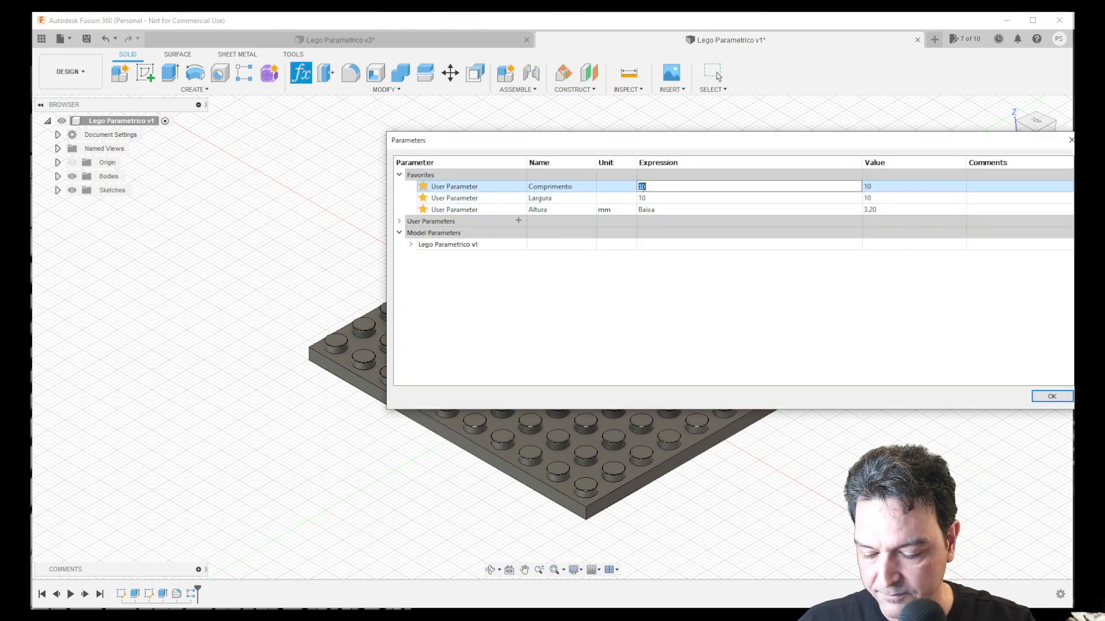
text(4)
double_click(643, 198)
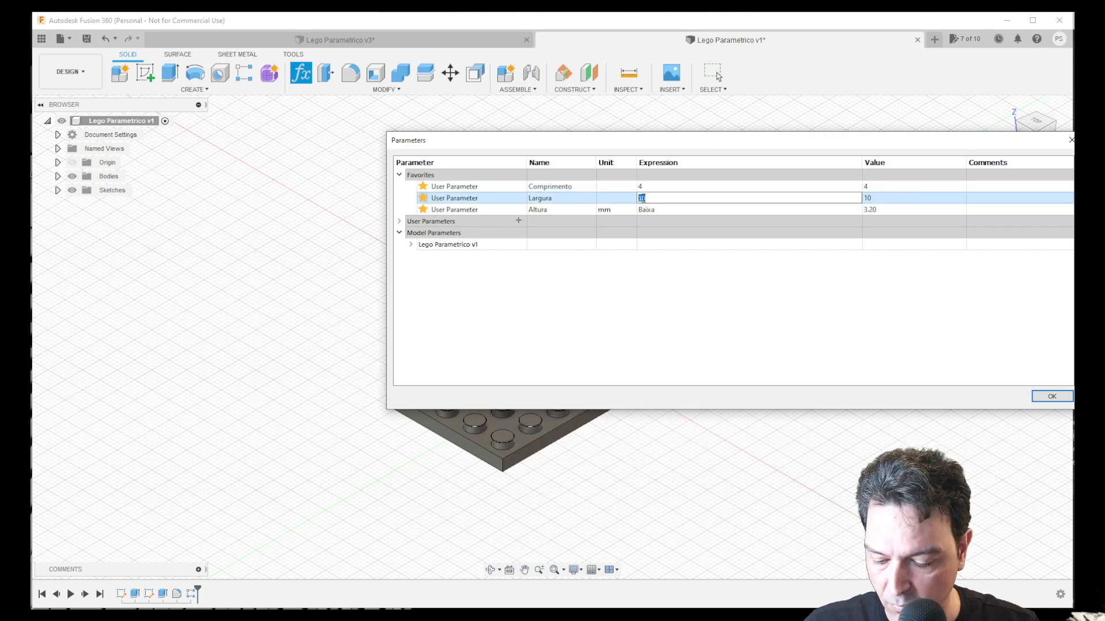
text(2)
Step: Set the parameter Altura to Alta and apply the parameter values to the brick
double_click(644, 211)
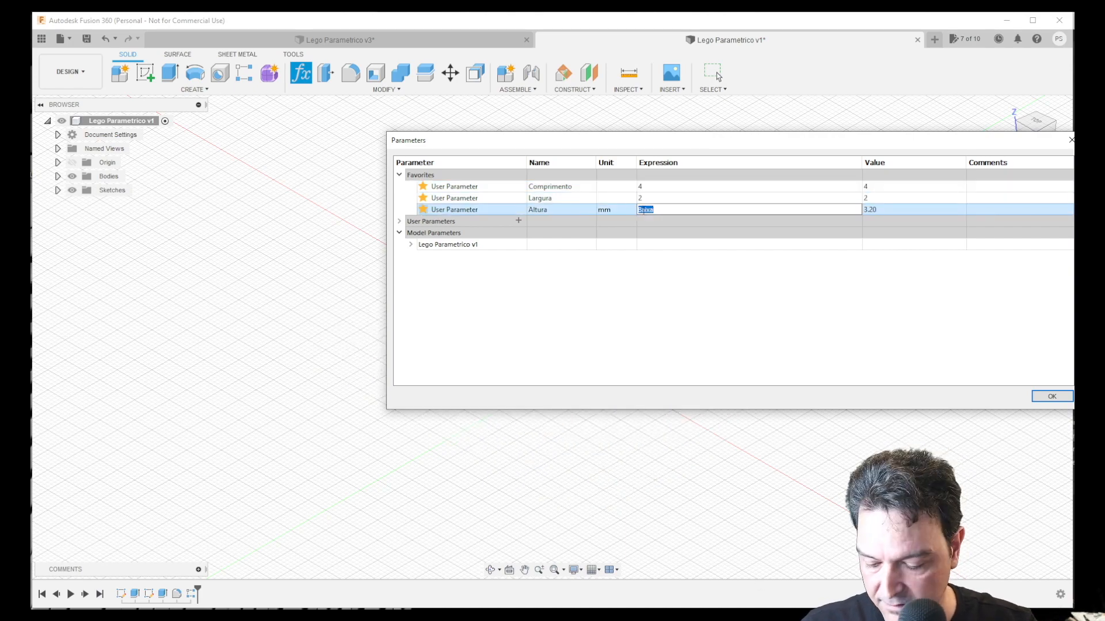
text(Alta)
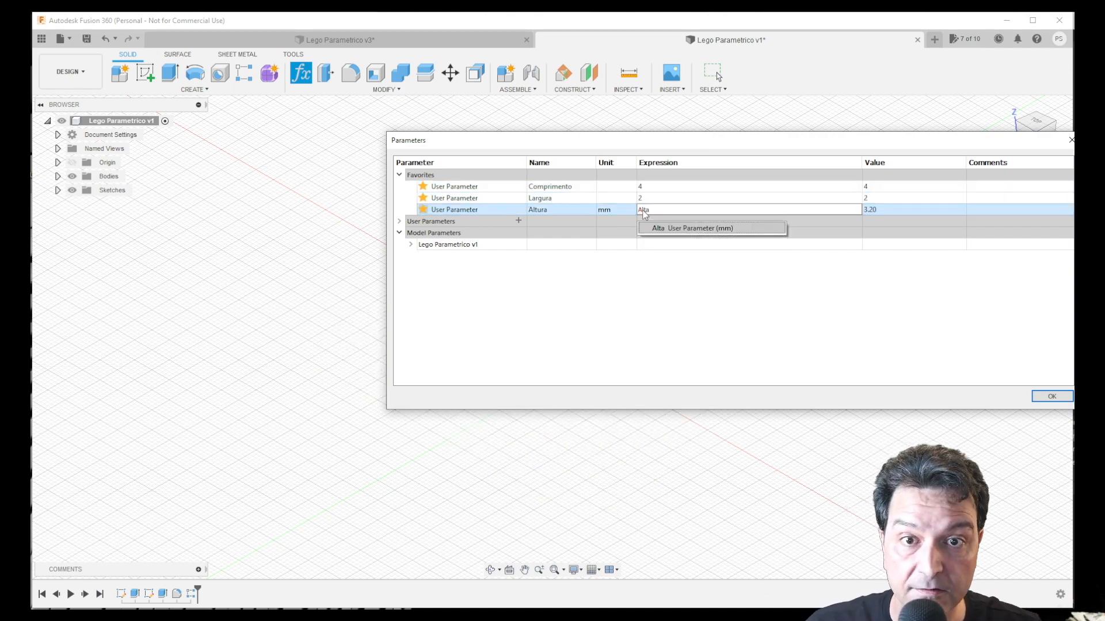
click(660, 228)
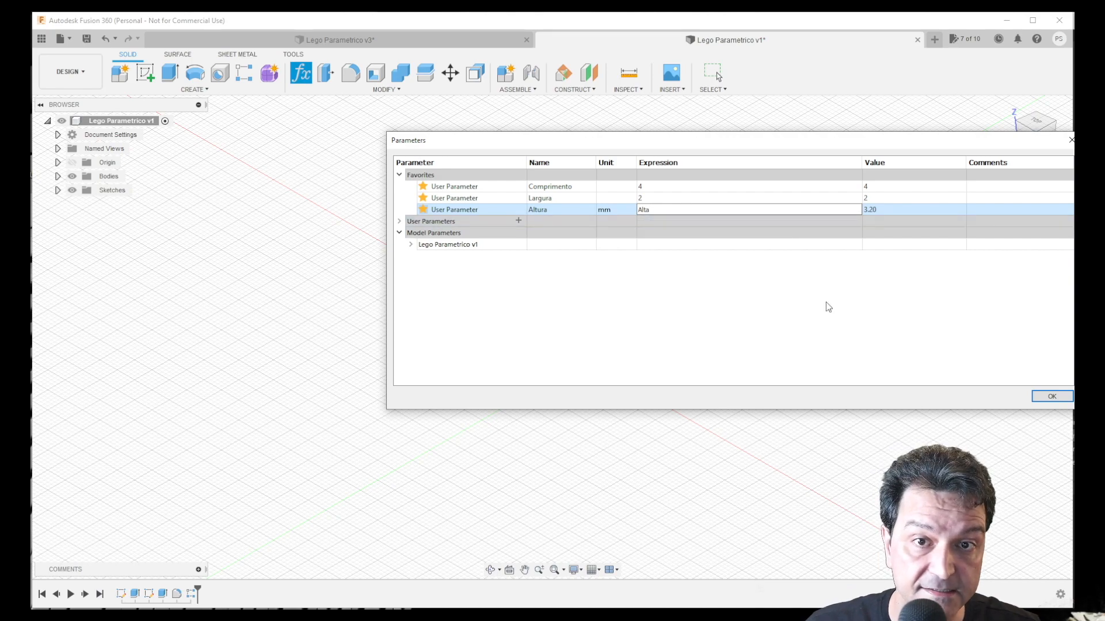
click(1052, 397)
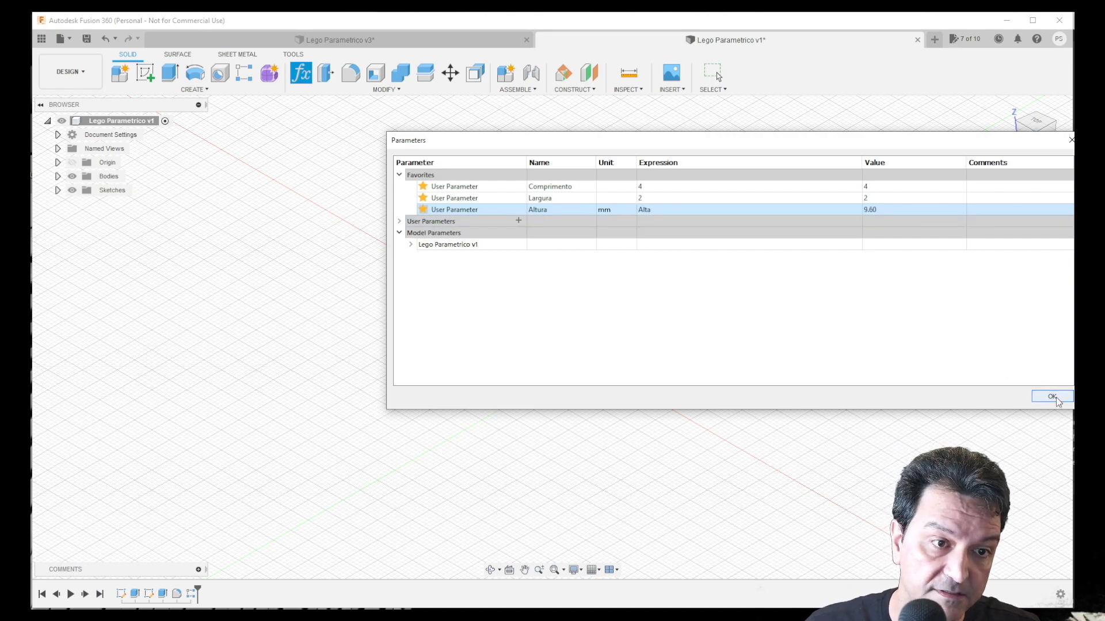
scroll(579, 334, up, 5)
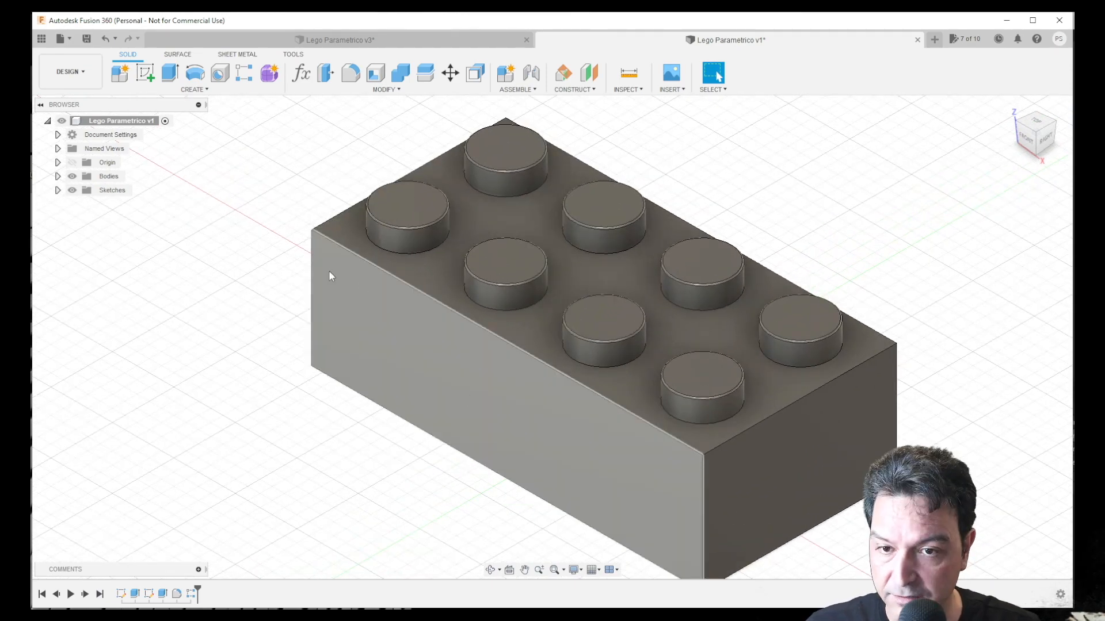
Step: Shell the brick toward the inside, removing its bottom face
click(383, 90)
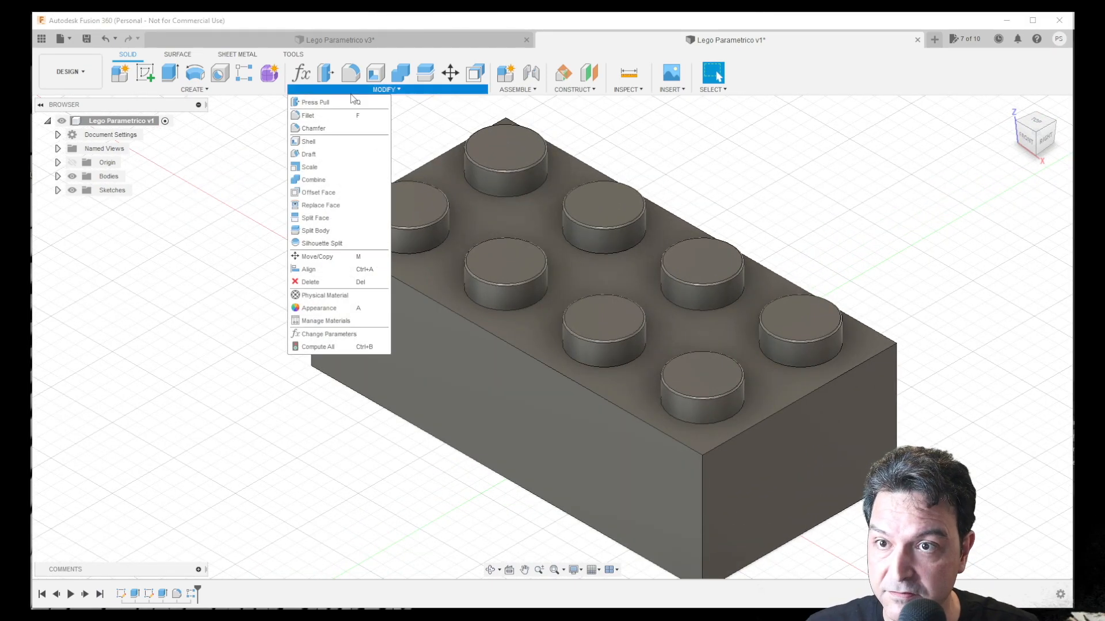
click(308, 141)
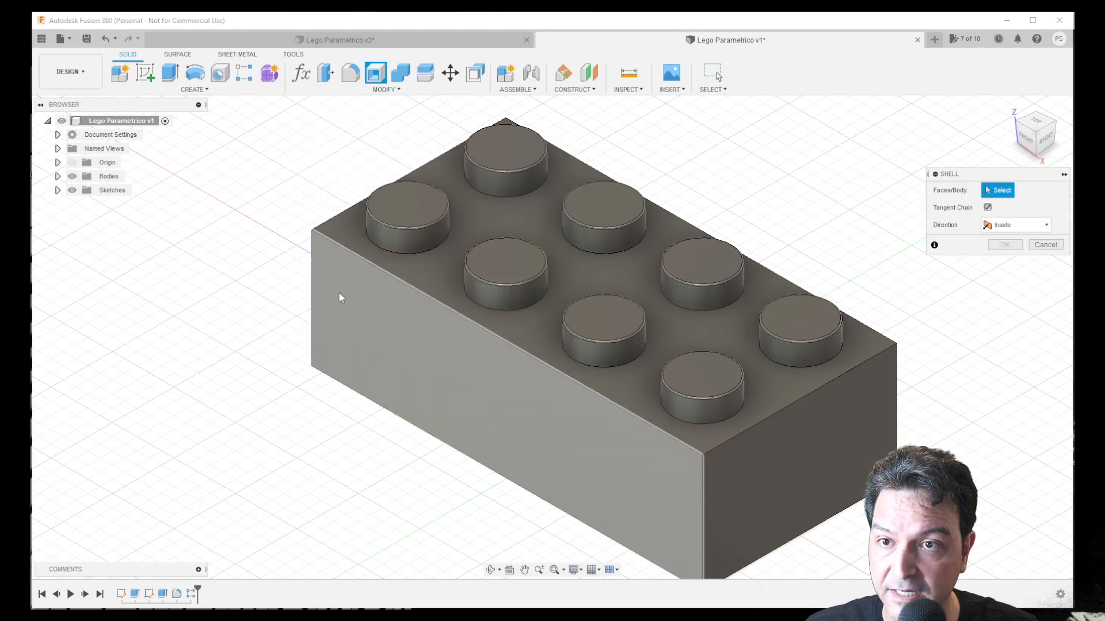
shift+middle_drag(276, 320, 278, 227)
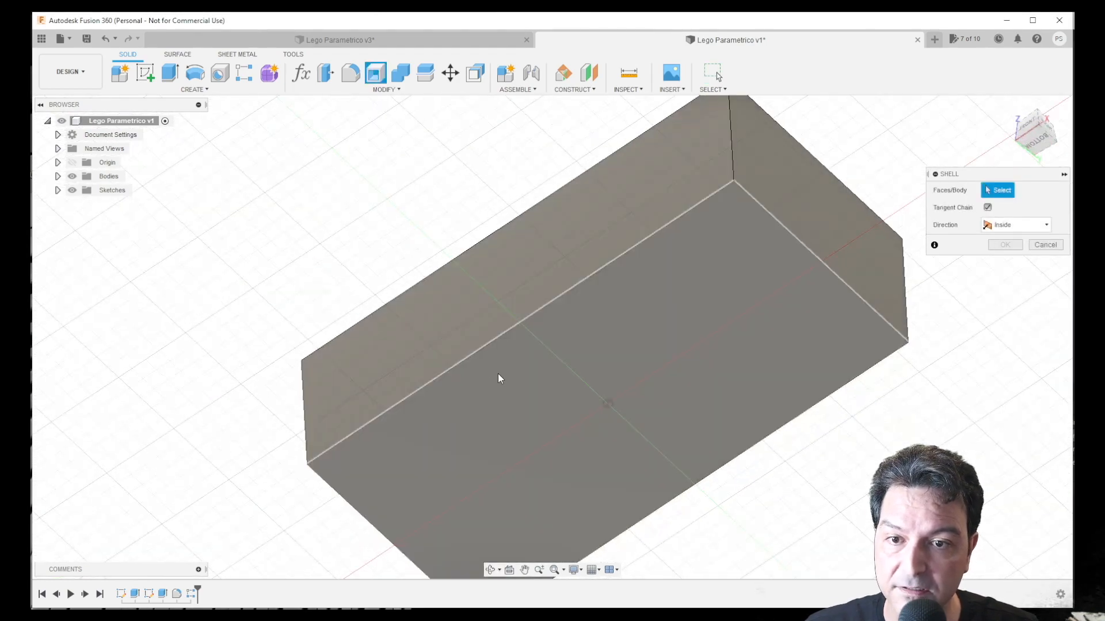
click(500, 379)
drag(638, 507, 630, 500)
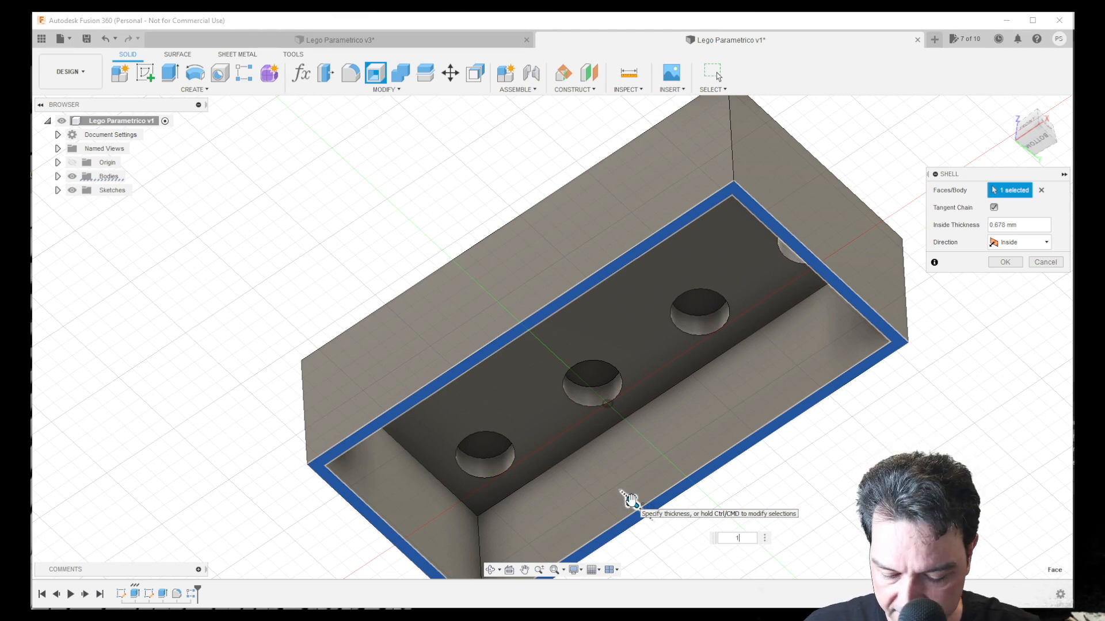
key(Return)
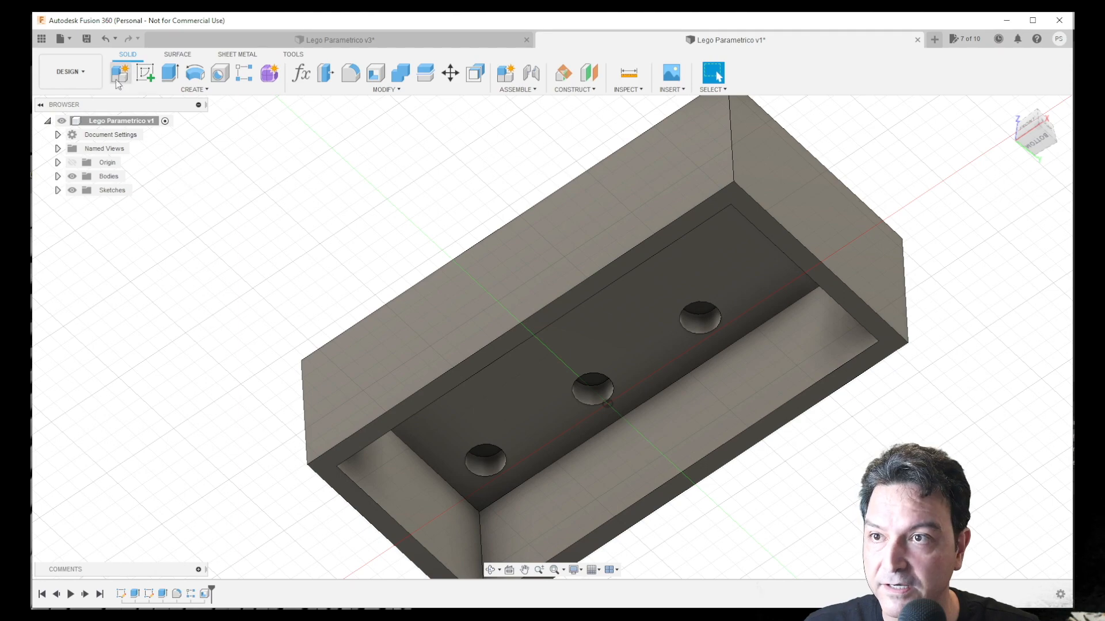
Step: Start a sketch on the horizontal origin plane and draw a 4.8 mm circle on the X axis between the first two stud columns
click(146, 74)
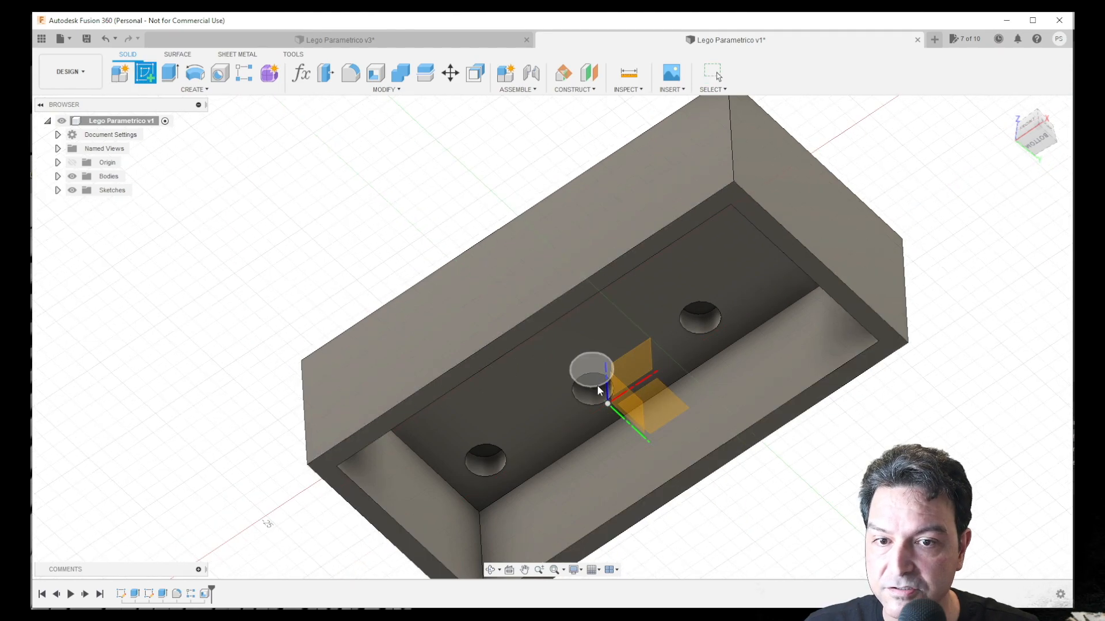
click(662, 408)
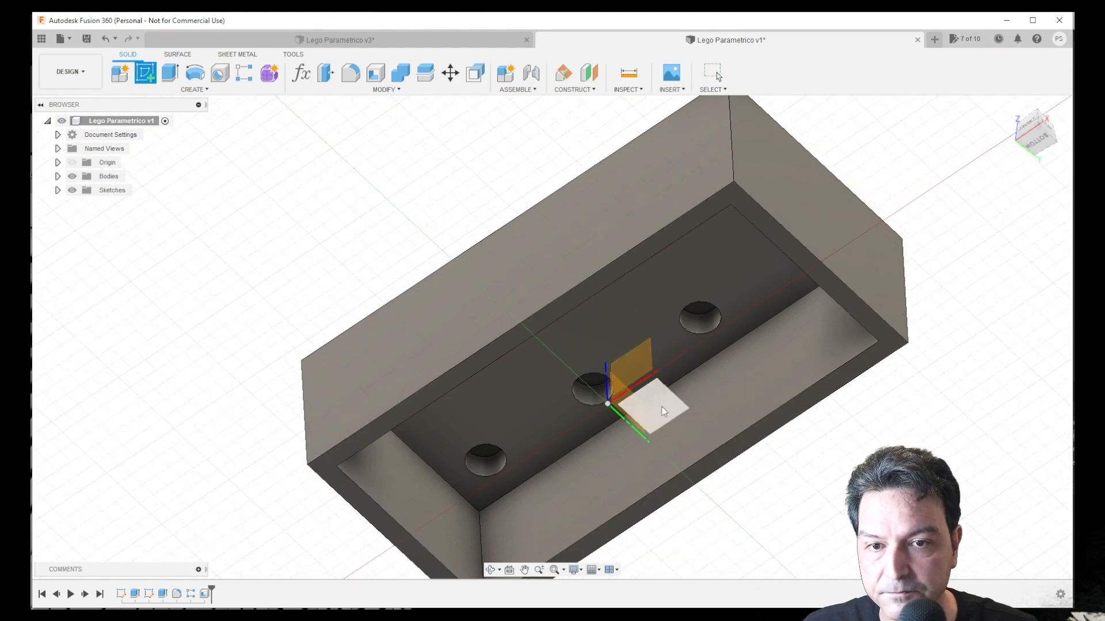
click(1026, 226)
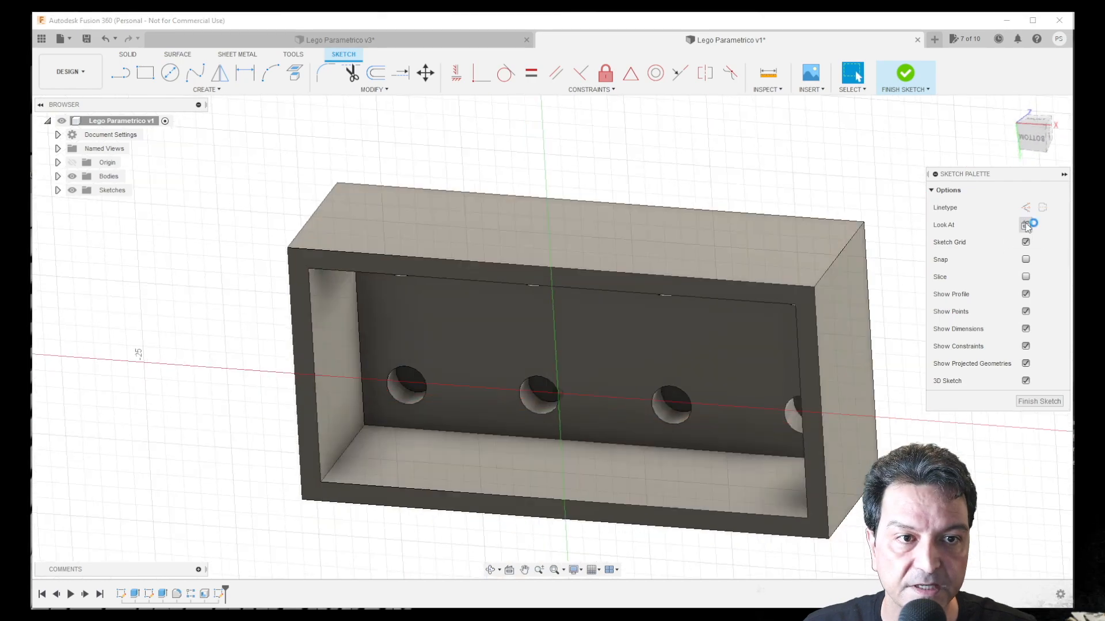
click(171, 72)
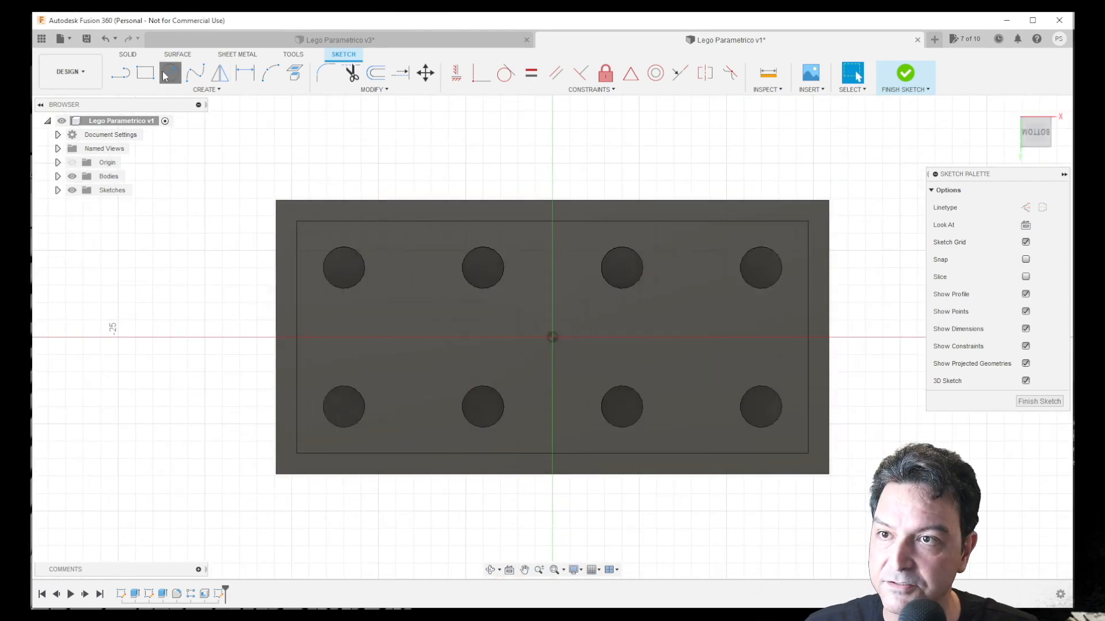
click(552, 337)
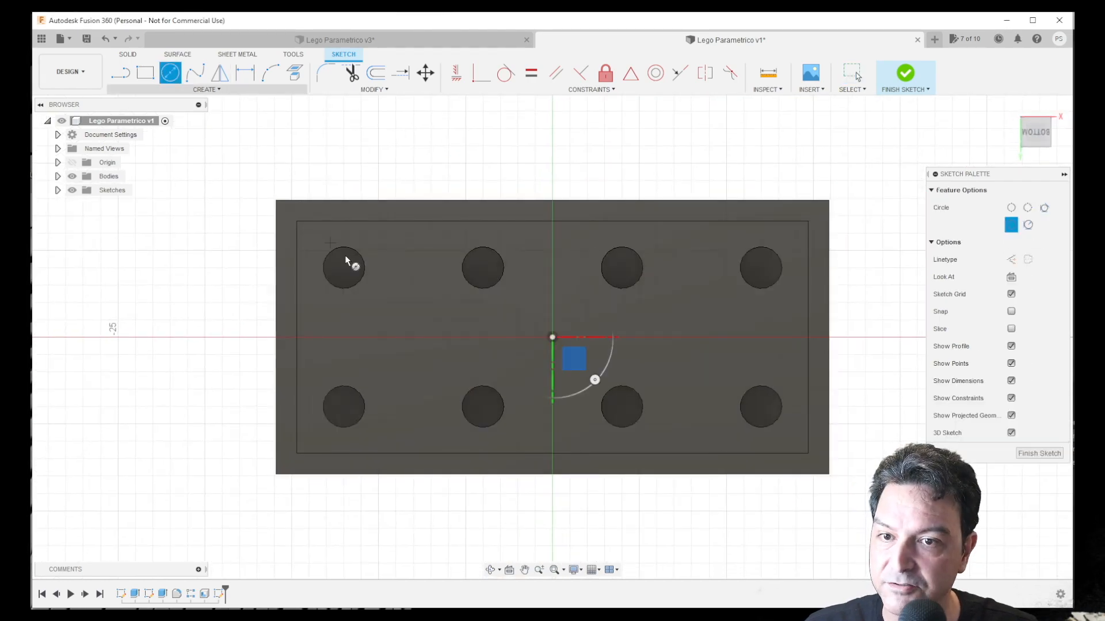
click(404, 338)
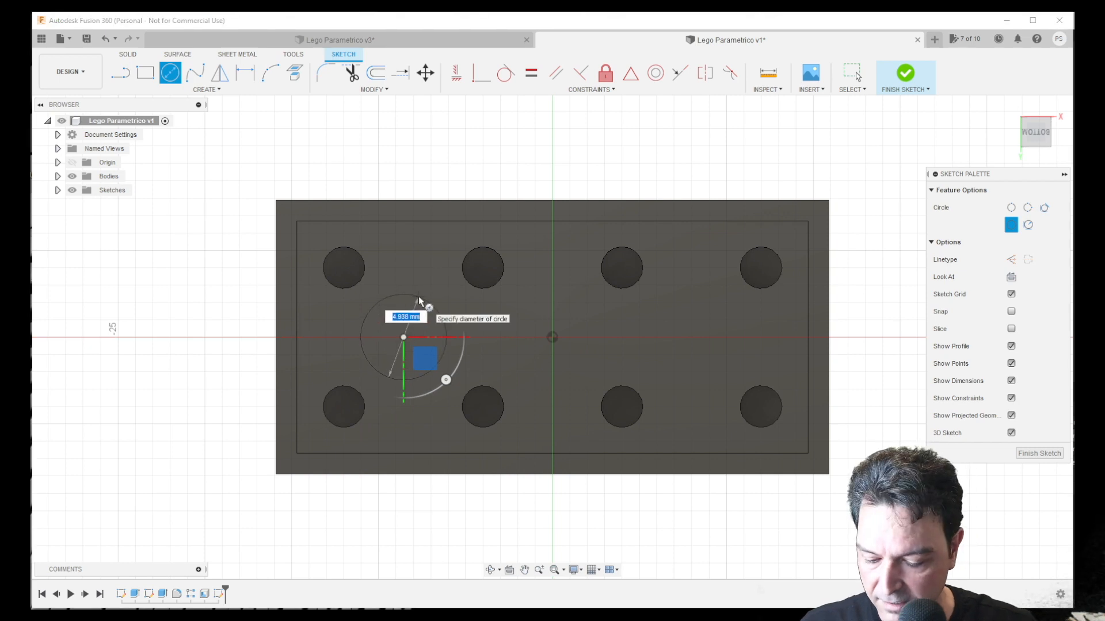
text(4,8)
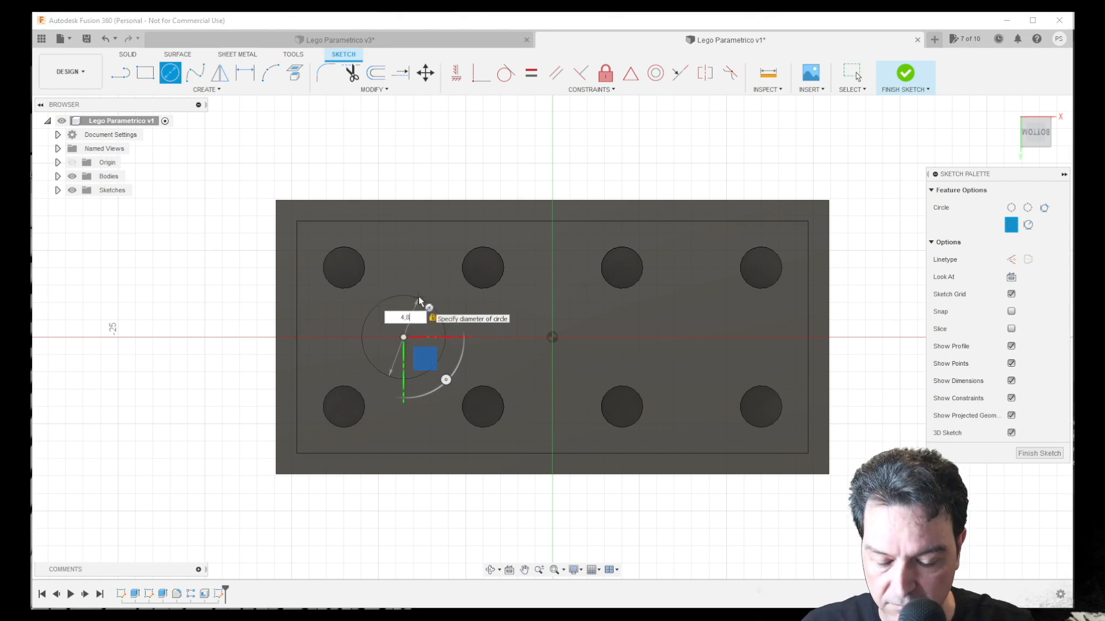
key(Return)
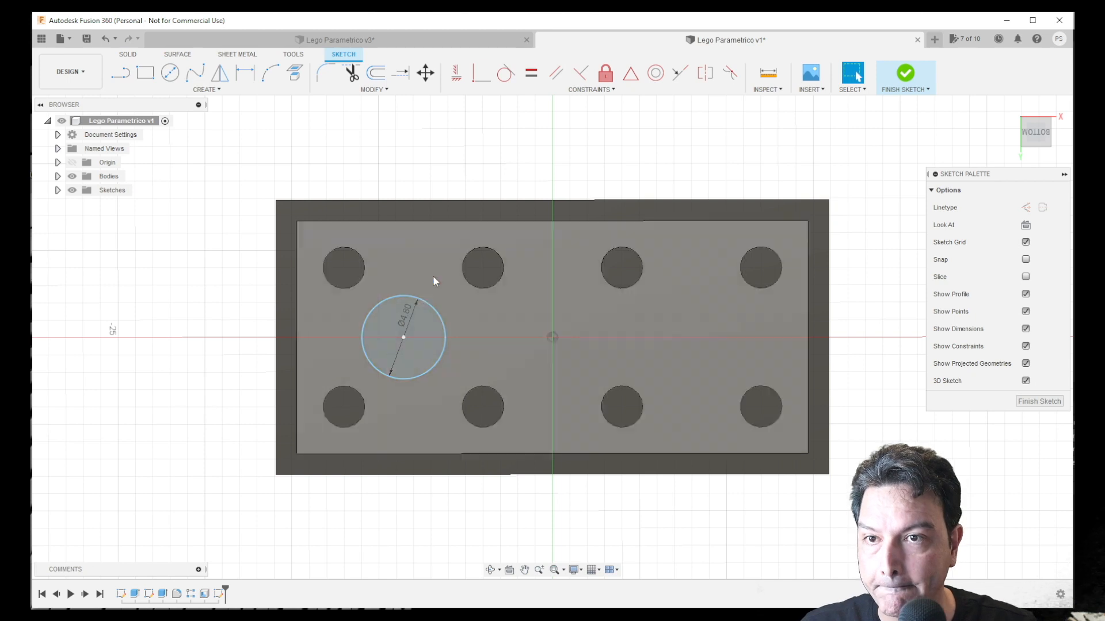
Step: Draw a 6.5 mm circle concentric with the 4.8 mm circle
key(c)
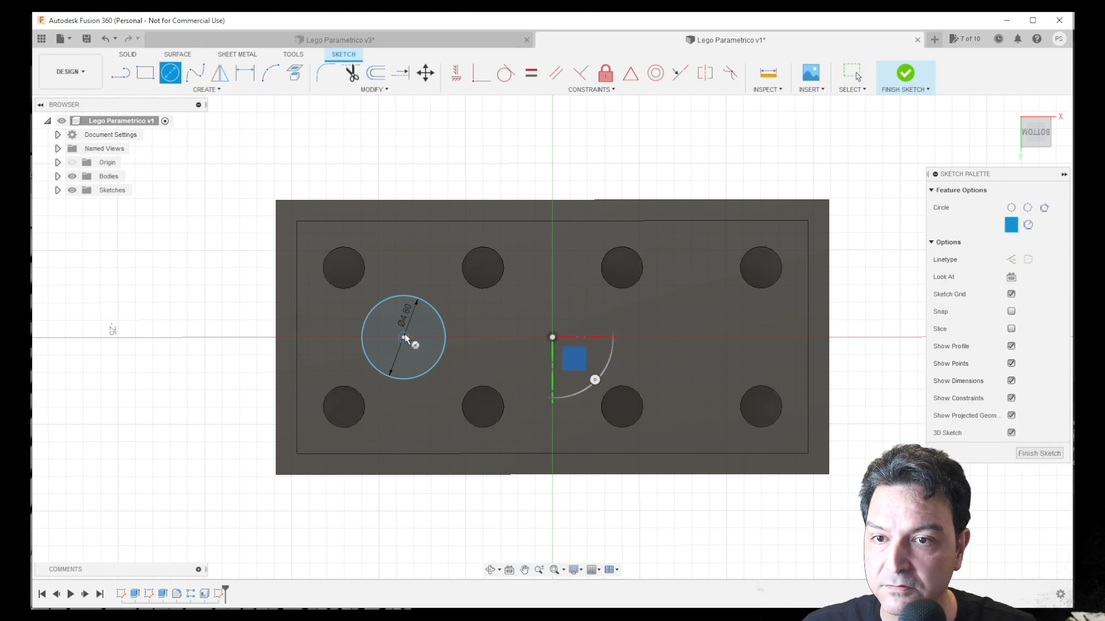
click(404, 337)
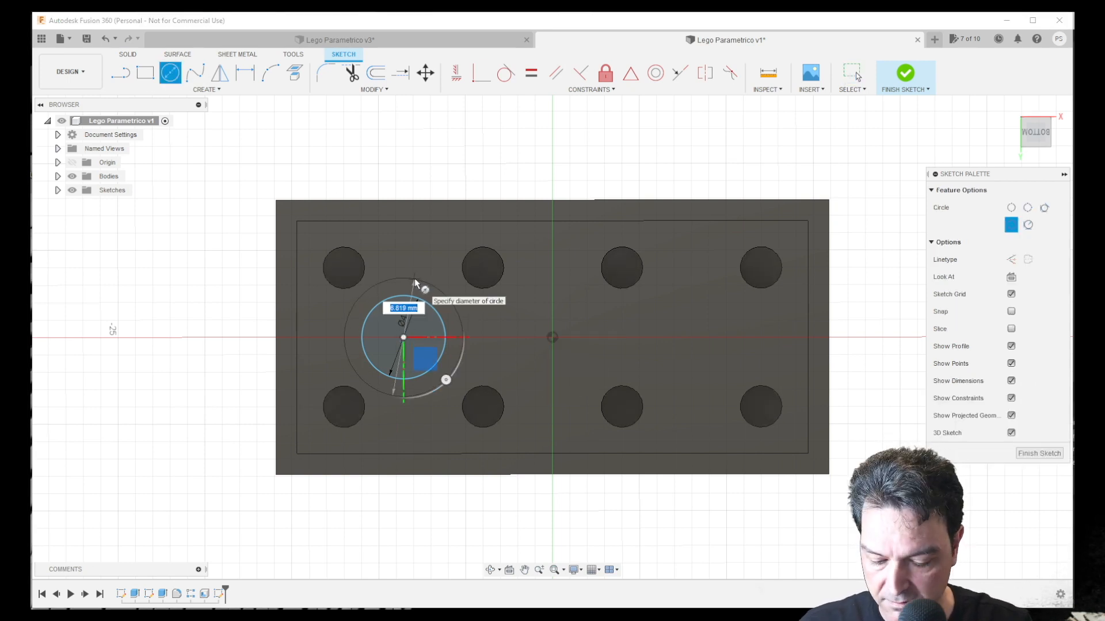
key(Tab)
text(6,5)
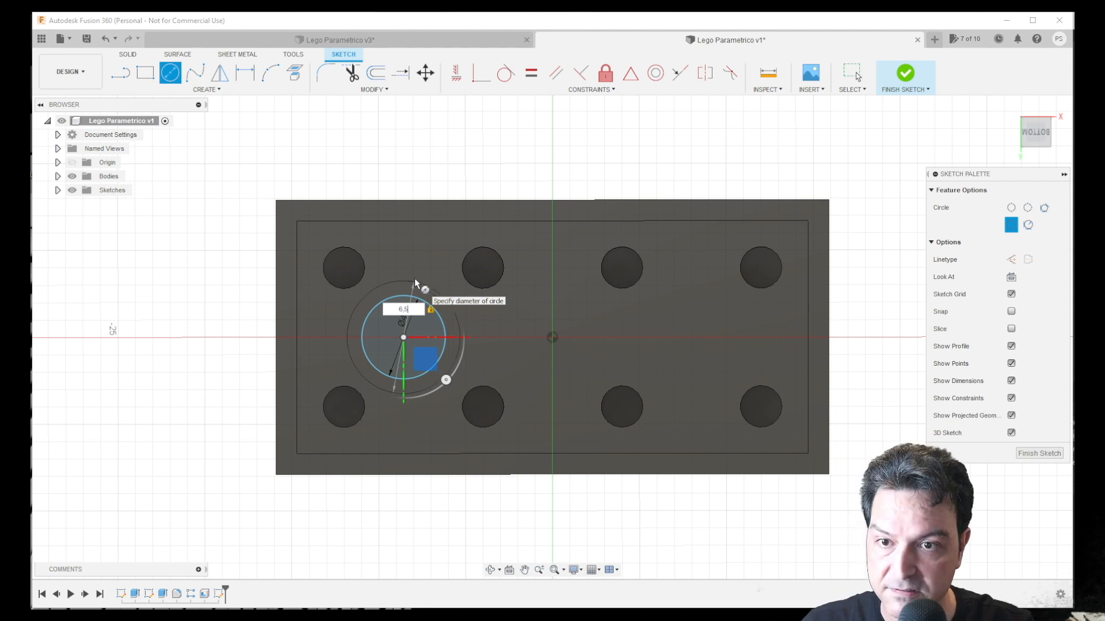
key(Return)
key(Escape)
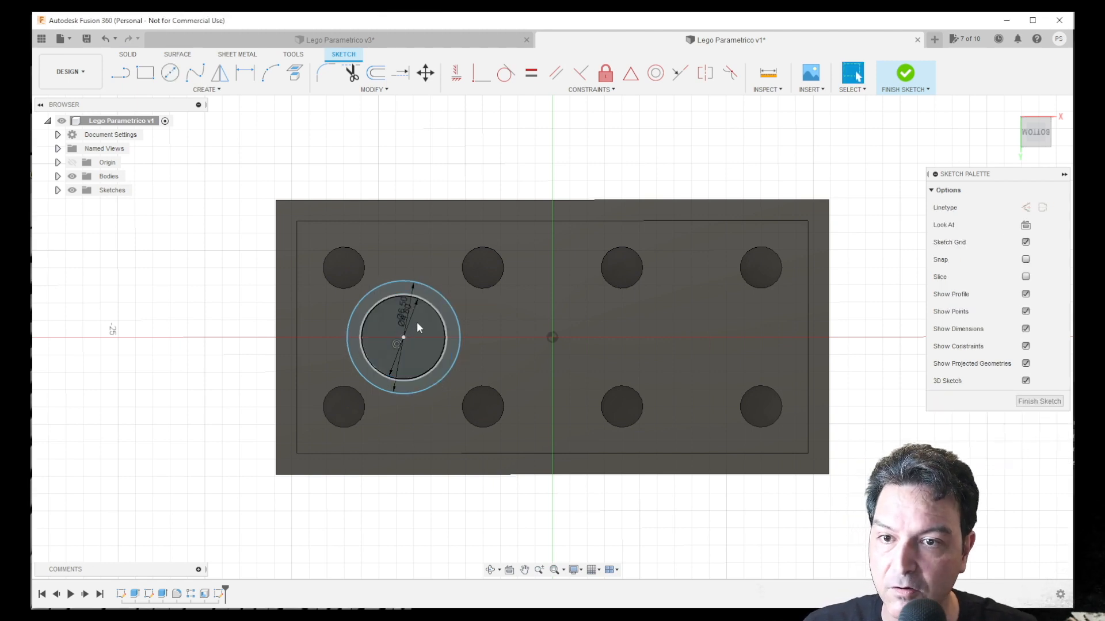
Step: Dimension the distance from the circles' shared centre to the brick's long edge
key(d)
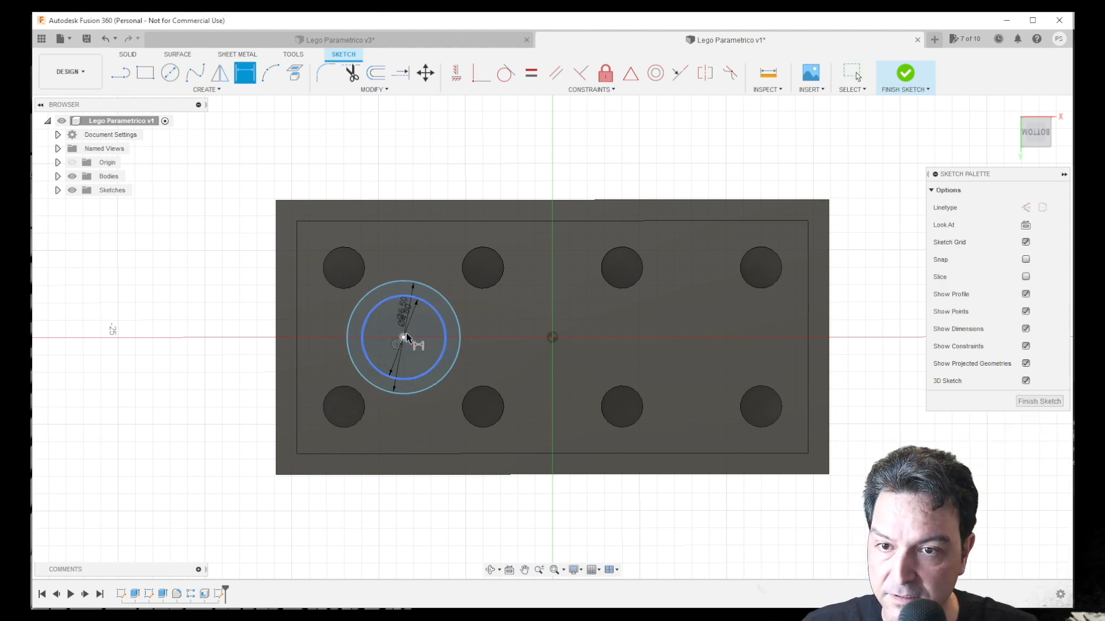
click(404, 201)
click(403, 337)
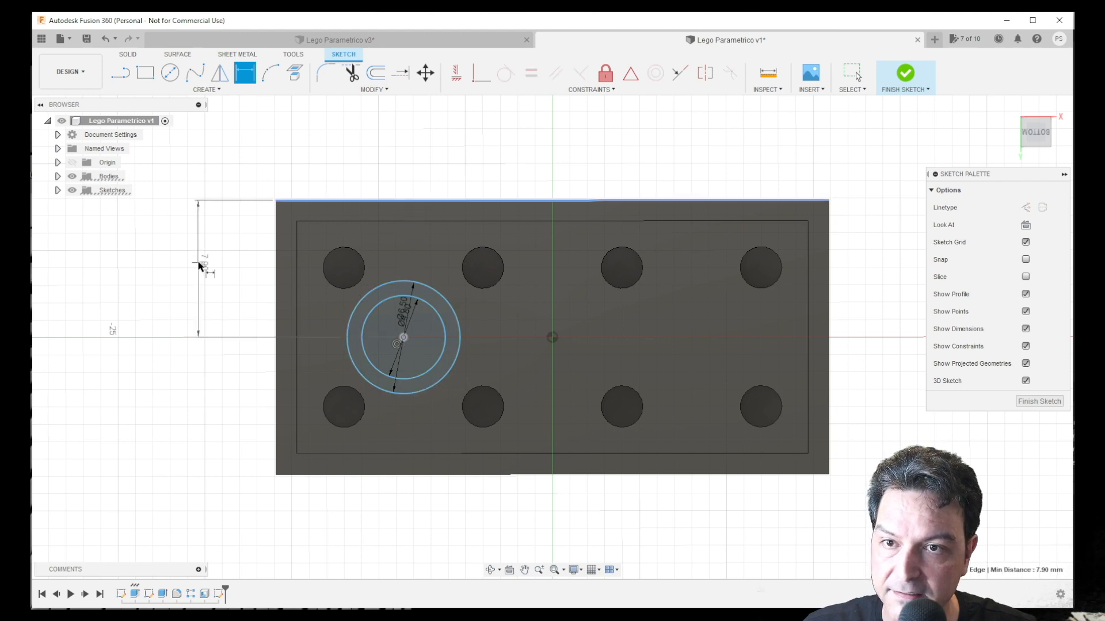
click(197, 267)
right_click(240, 289)
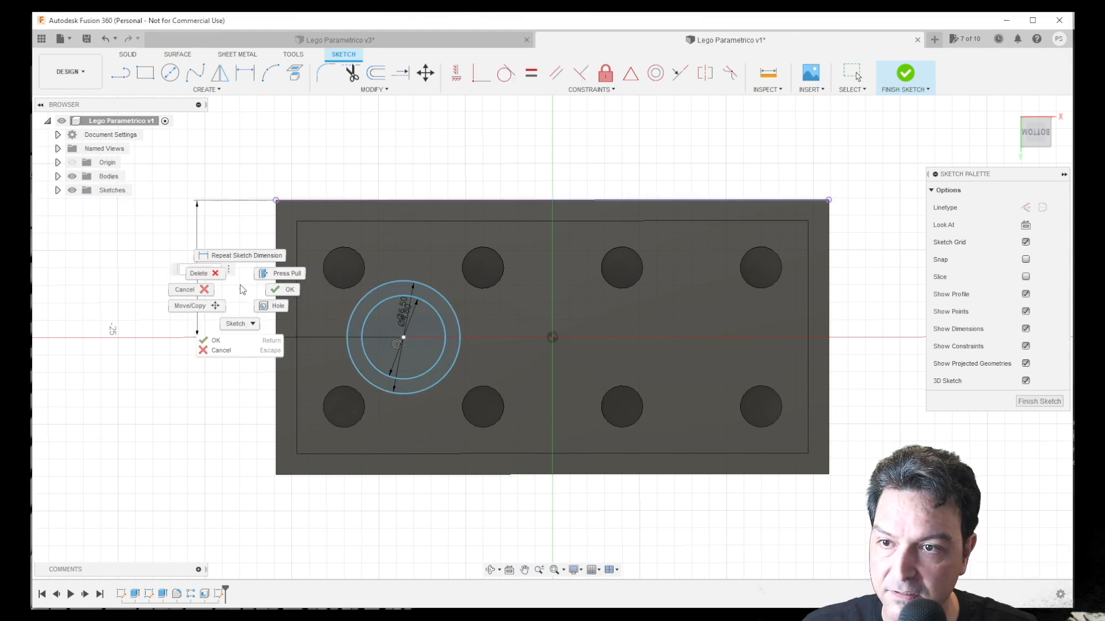
click(271, 288)
Step: Dimension the circles' centre at 7.9 mm from the brick's short edge and finish the sketch
right_click(259, 304)
click(263, 267)
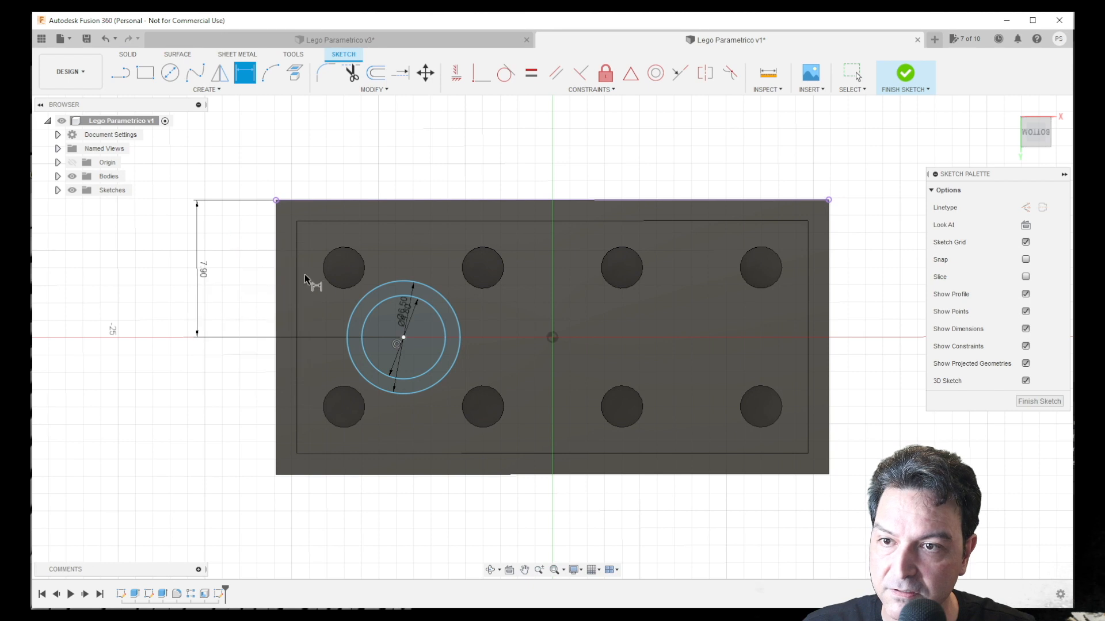
click(404, 338)
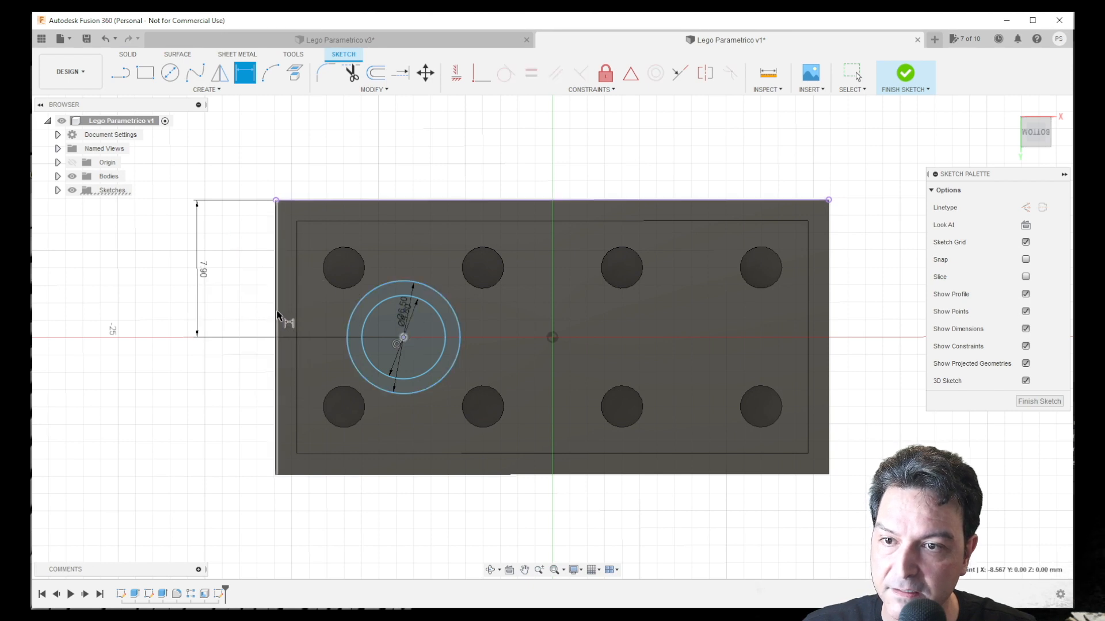
click(278, 317)
click(387, 152)
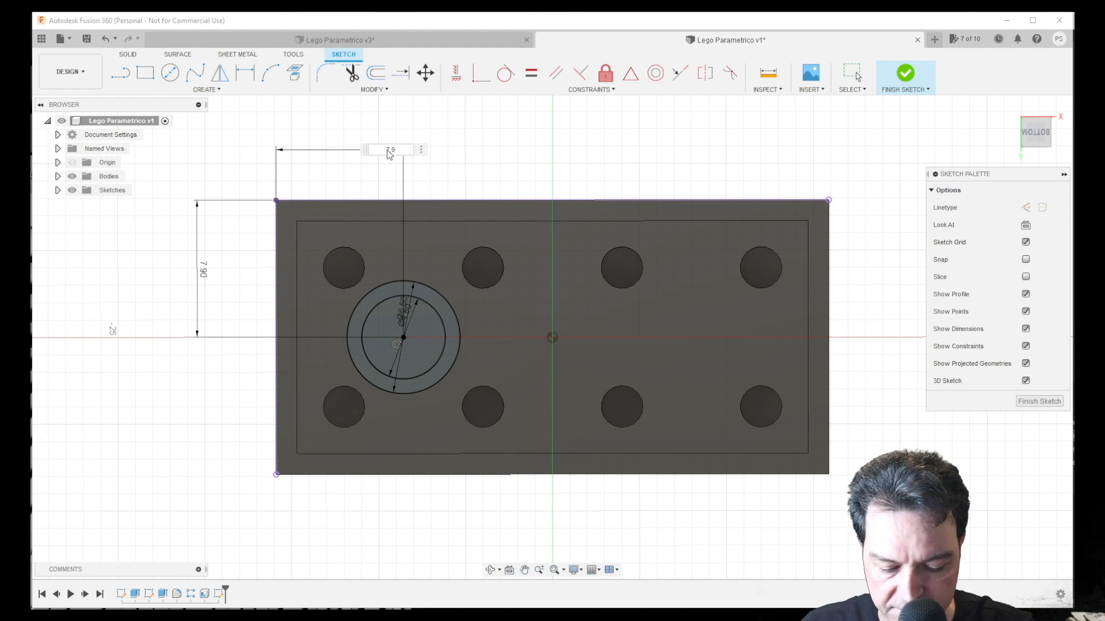
key(Return)
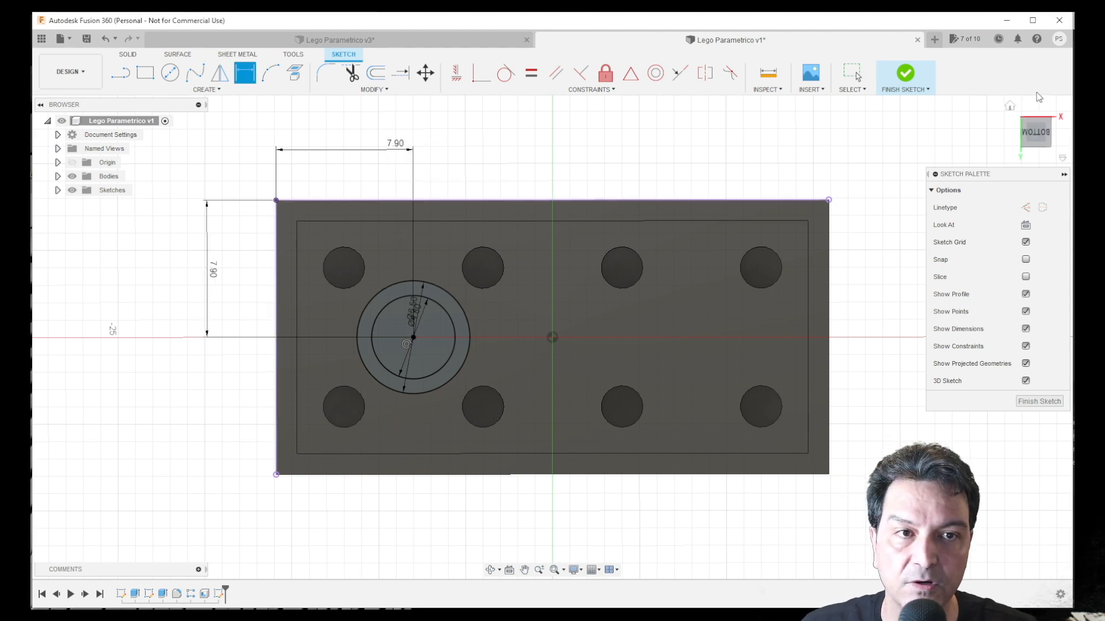
click(908, 77)
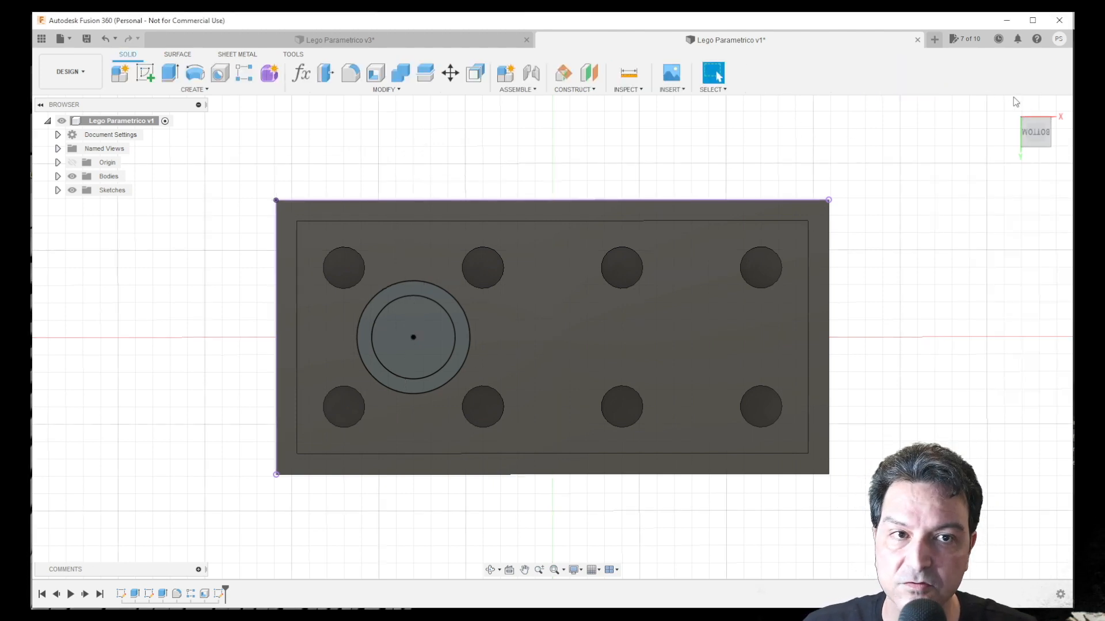
Step: Extrude the ring between the two circles up to the cavity's inner face, joining it to the brick
click(1050, 148)
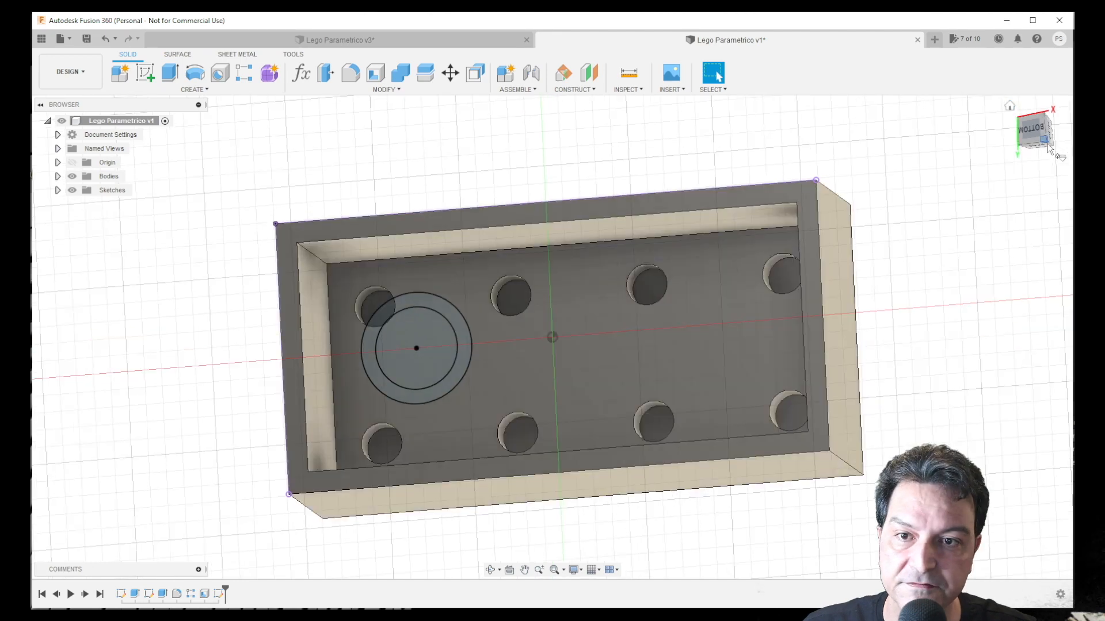
click(172, 82)
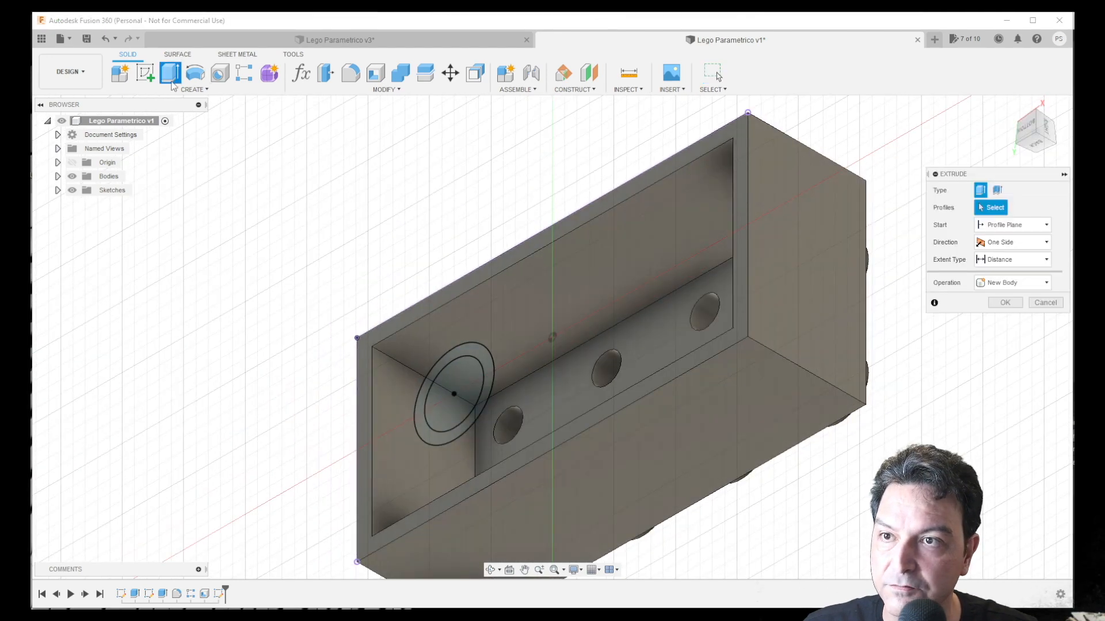
click(484, 362)
drag(514, 389, 558, 420)
click(1013, 260)
click(1003, 287)
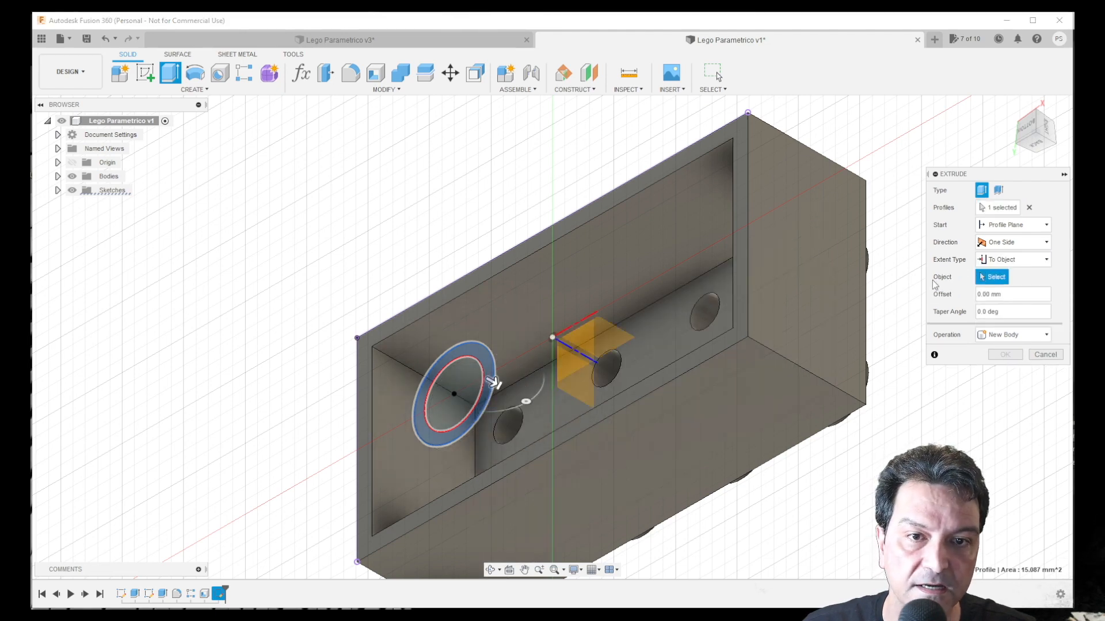
click(657, 338)
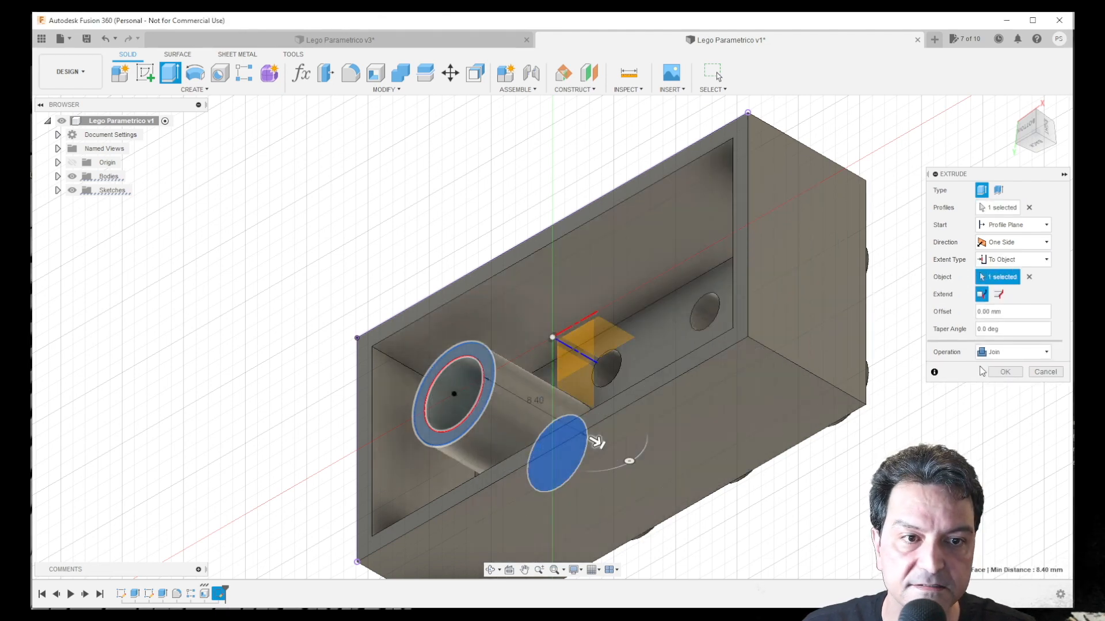
click(1006, 373)
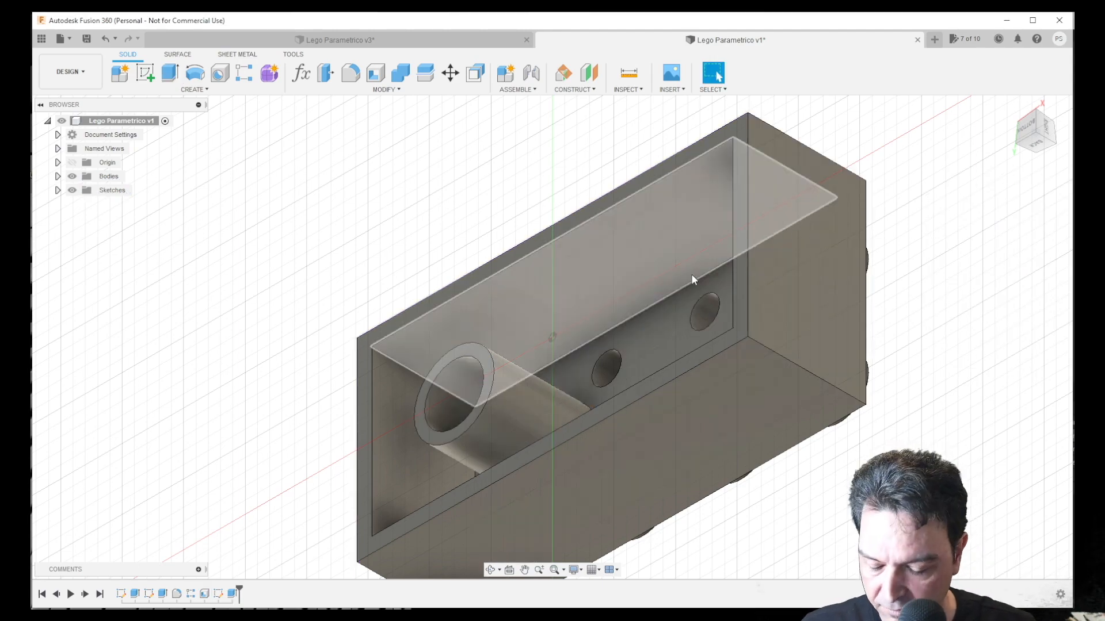
Step: Set up a rectangular feature pattern of the tube's extrusion, using the X axis as the first direction
shift+middle_drag(631, 290, 716, 72)
click(716, 72)
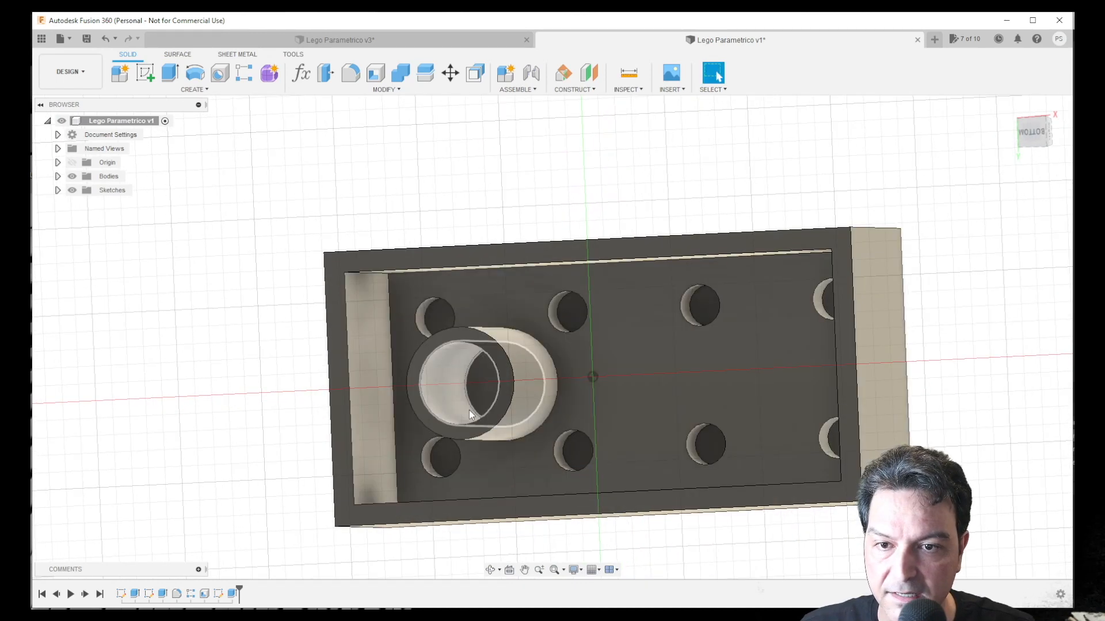
click(195, 89)
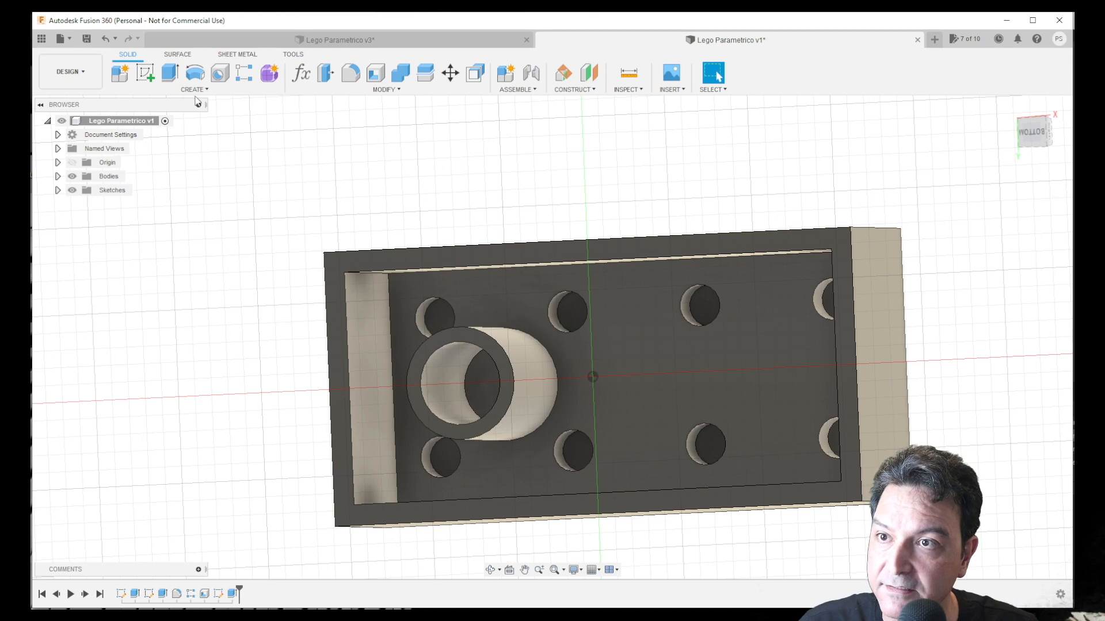
click(195, 89)
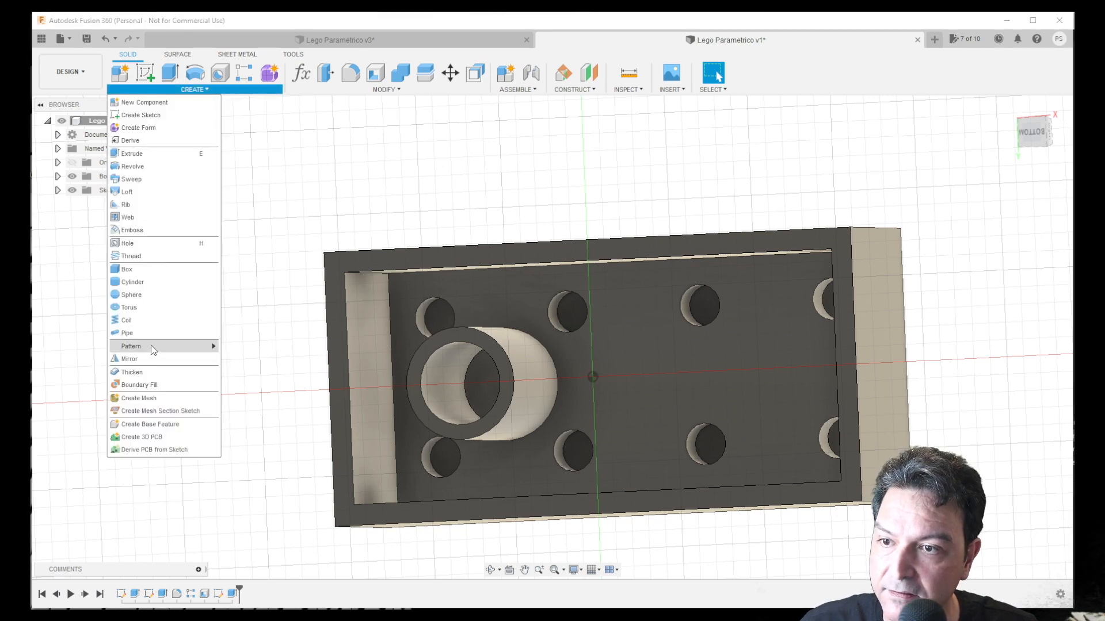
mouse_move(154, 348)
click(260, 346)
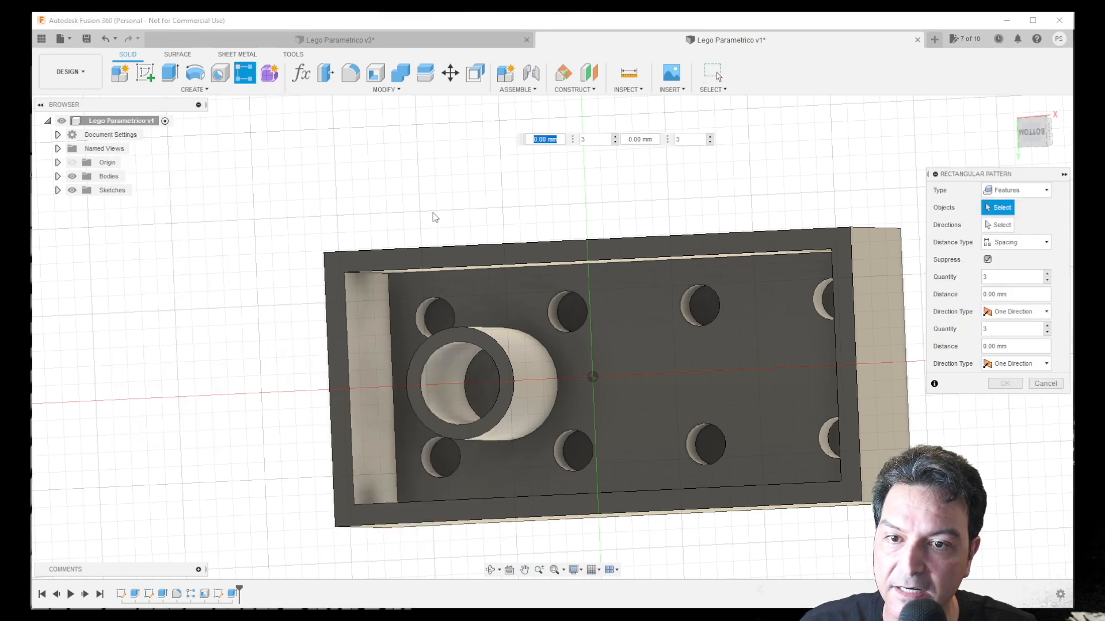
click(1013, 190)
click(1004, 191)
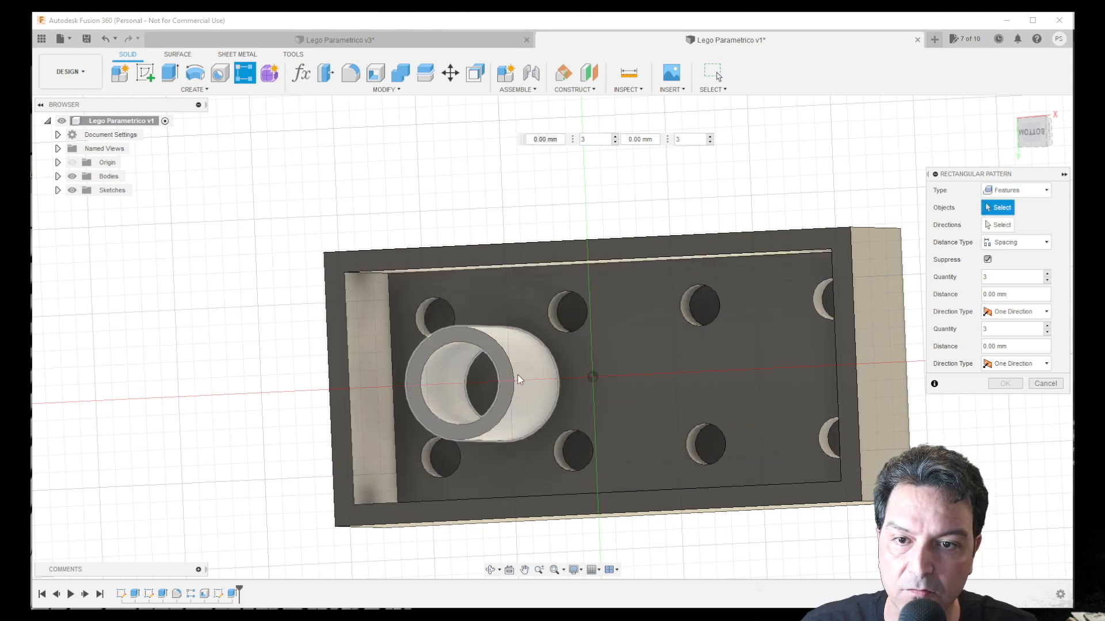
click(232, 595)
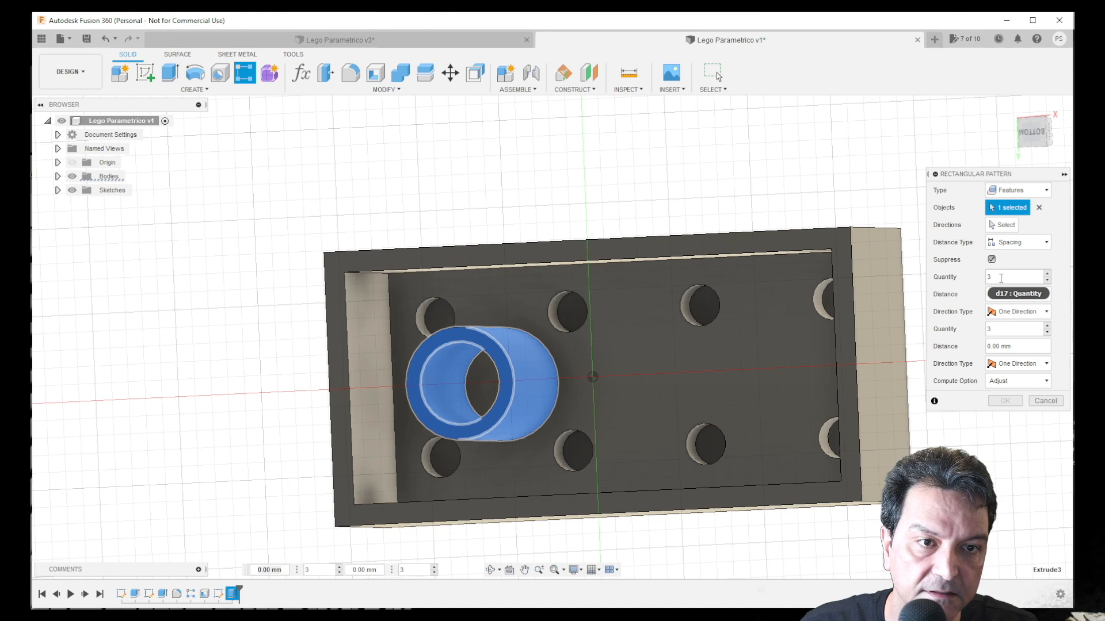
click(1002, 225)
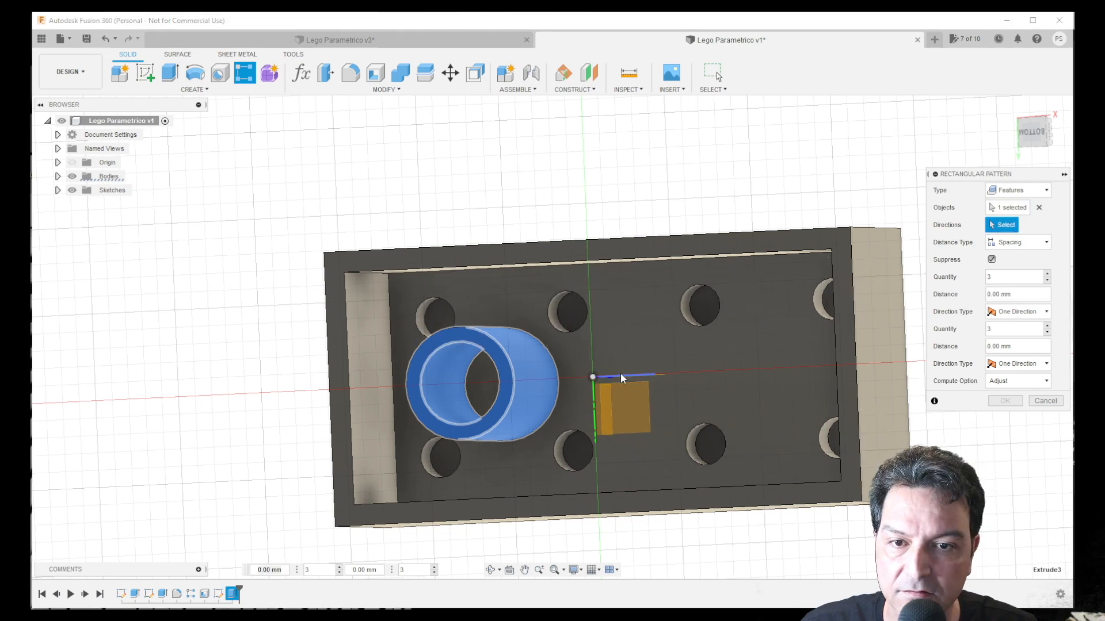
click(620, 373)
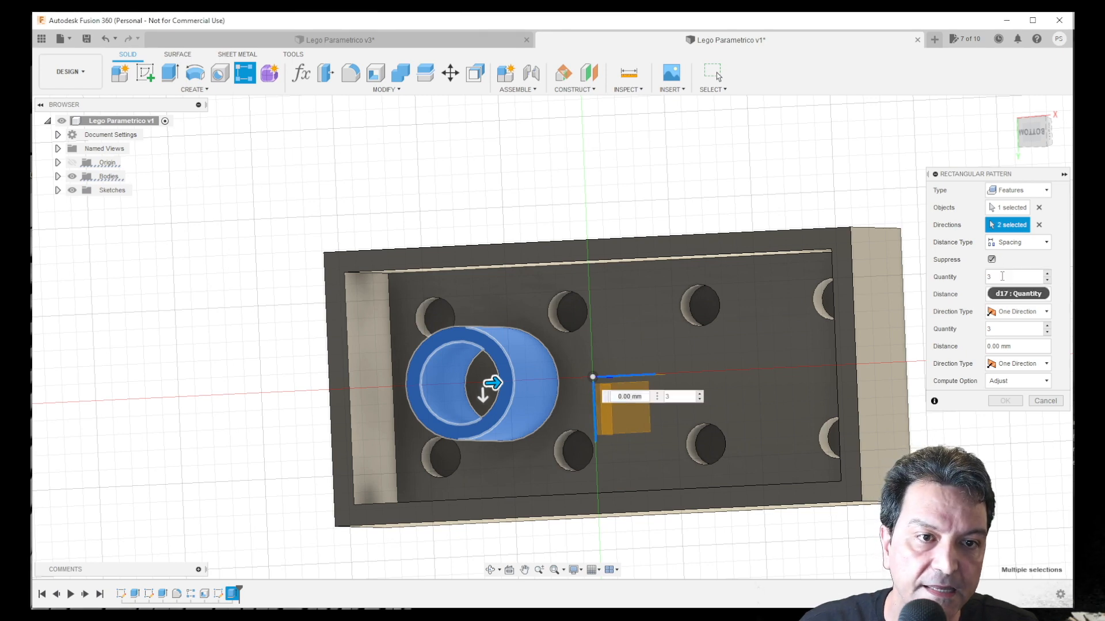
Step: Set the pattern's first direction to a quantity of Comprimento-1 with 8 mm spacing
click(980, 278)
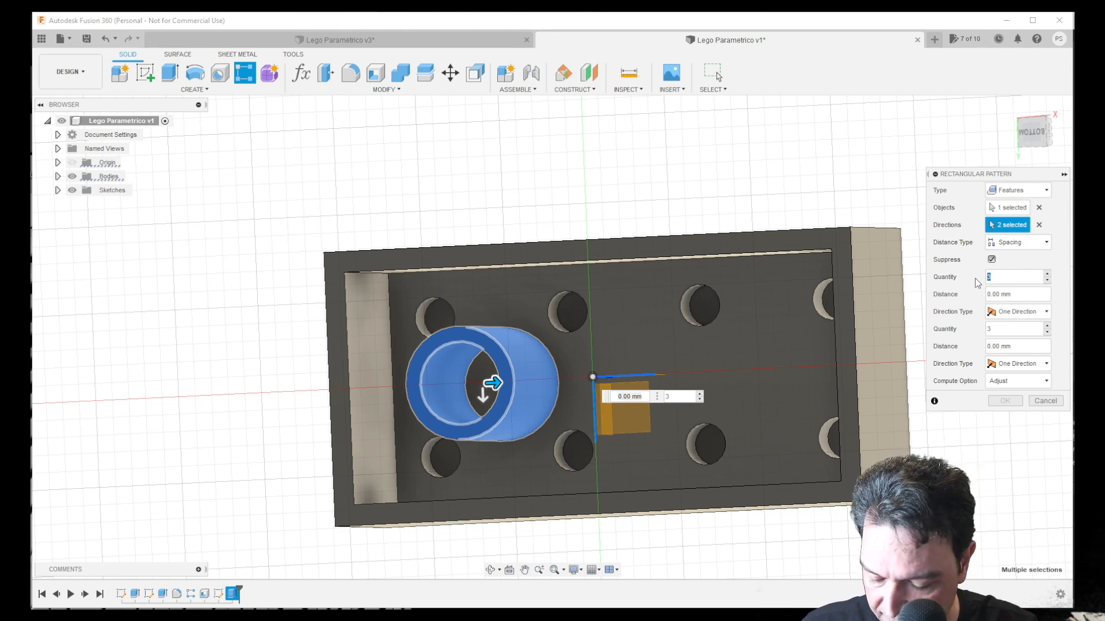
text(Comp)
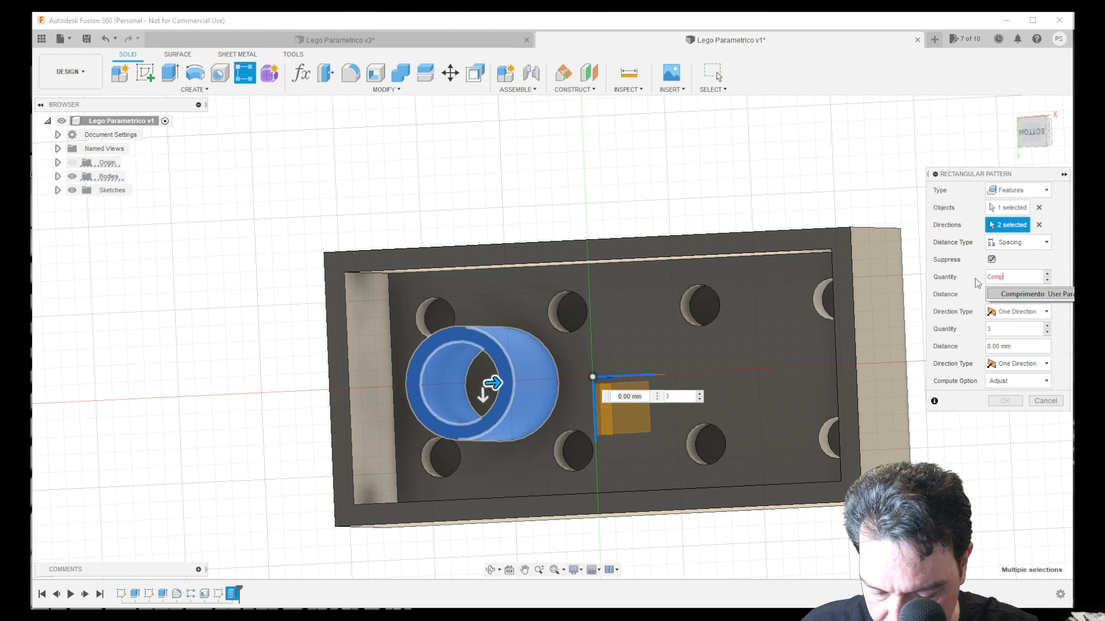
text(rim)
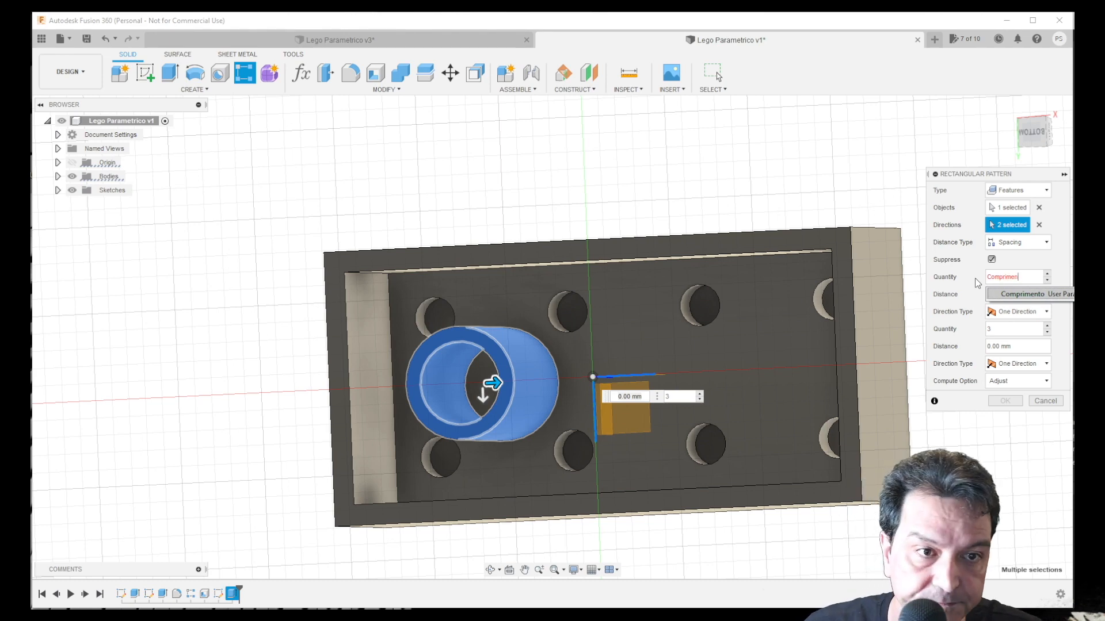
text(en)
click(1015, 294)
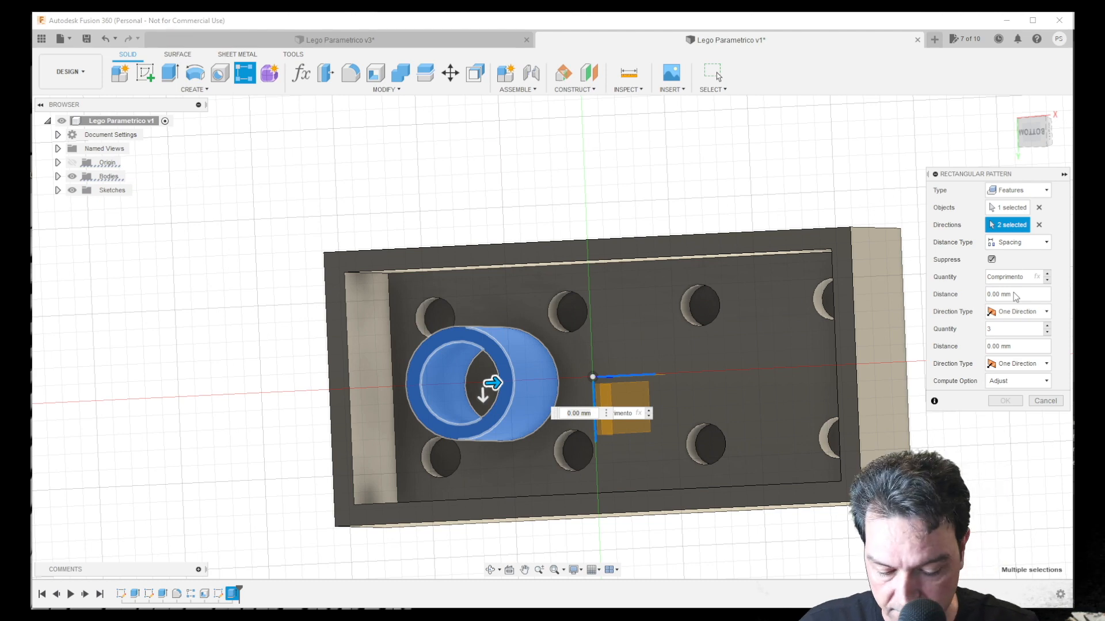
drag(1016, 296, 983, 298)
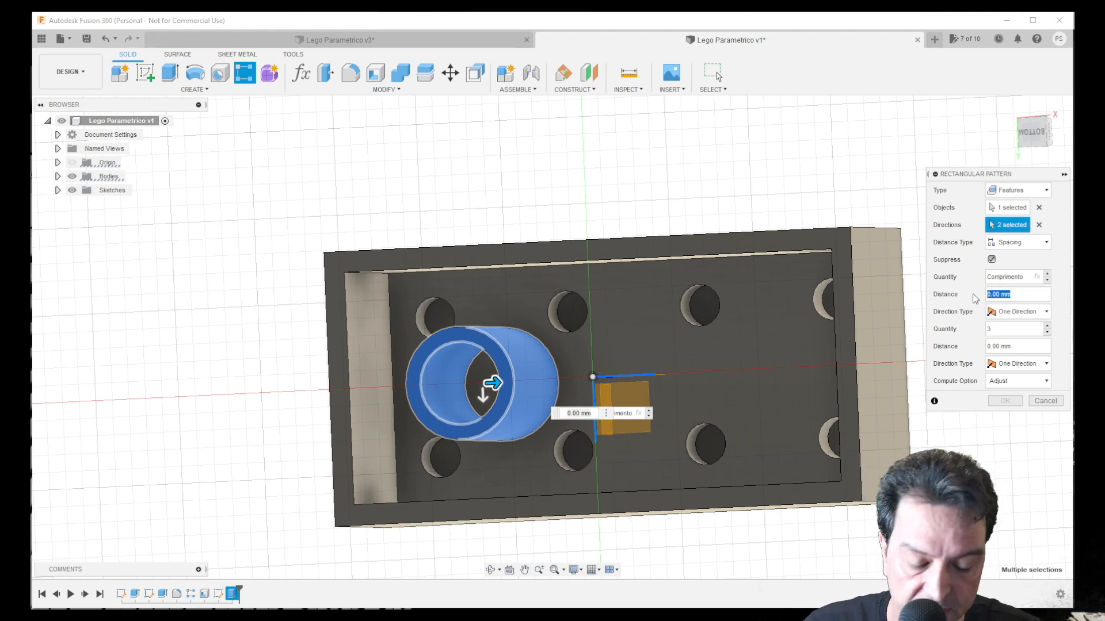
text(8)
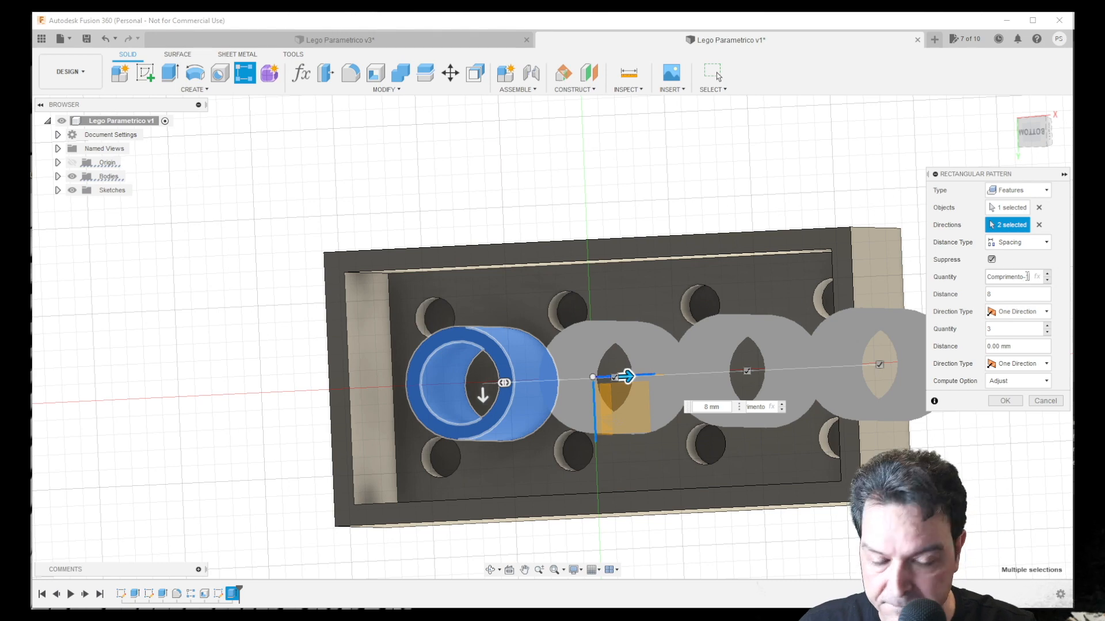
text(-1)
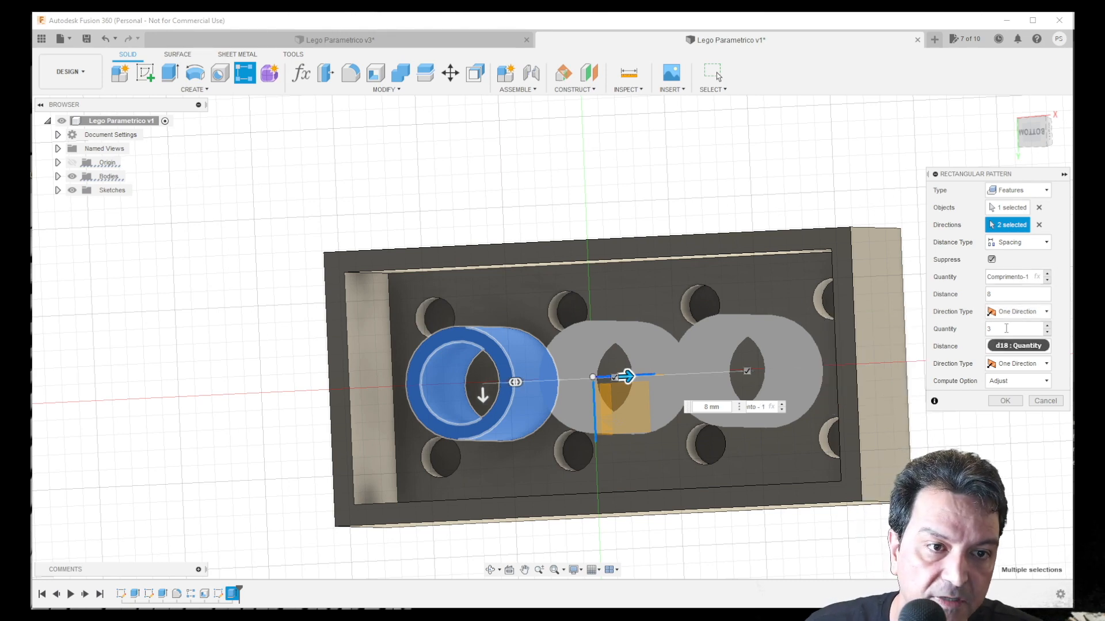
Step: Set the pattern's second direction to a quantity of Largura-1 with 8 mm spacing and create the tube pattern
click(996, 345)
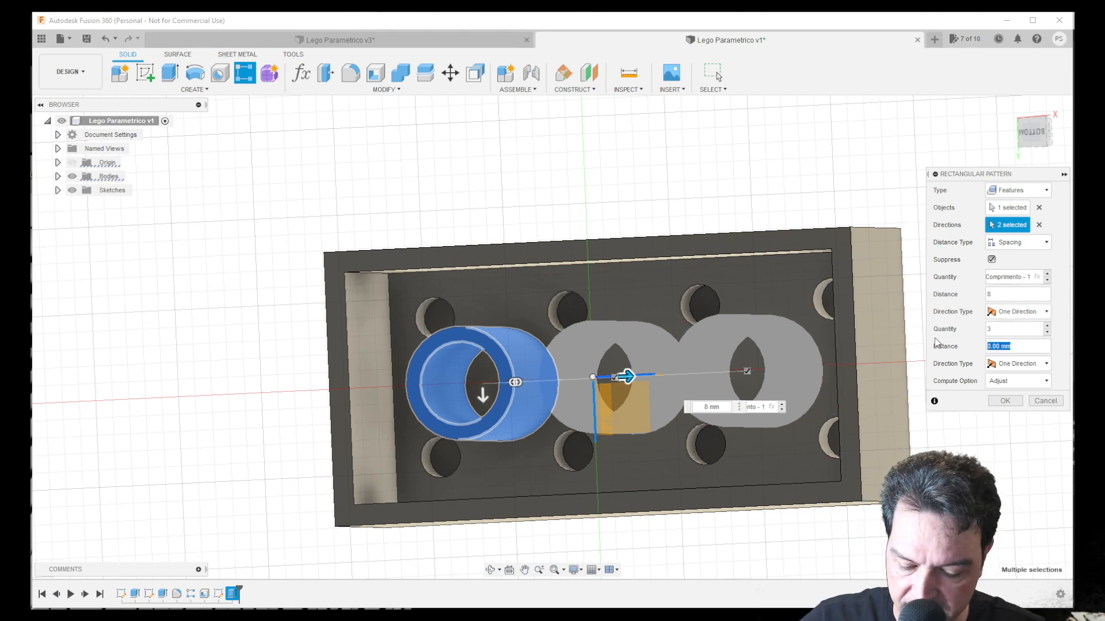
text(8)
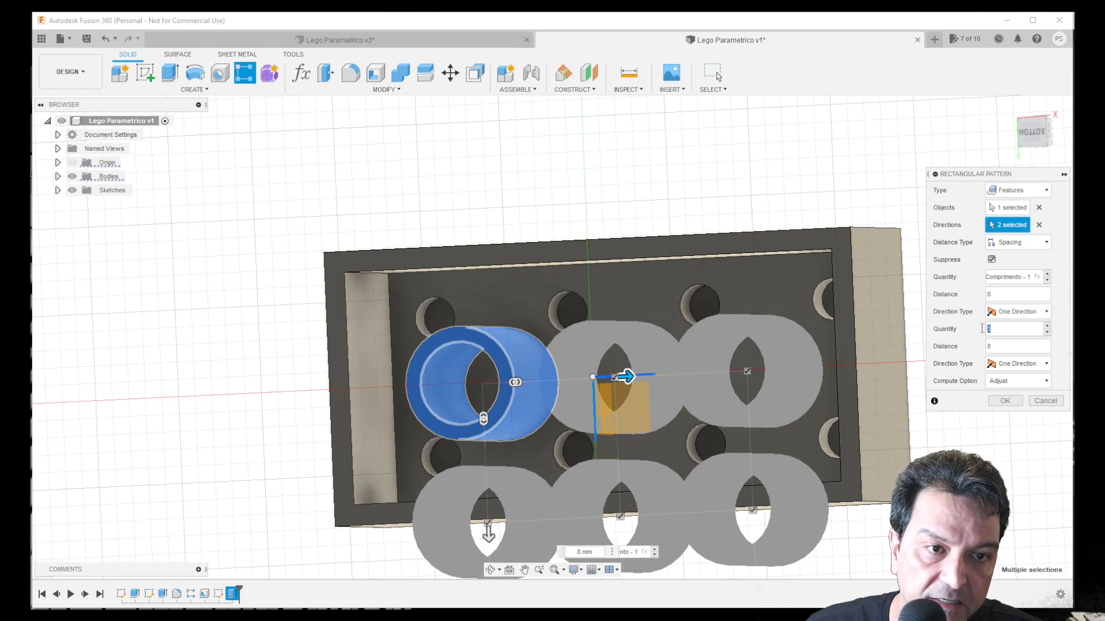
text(Lar)
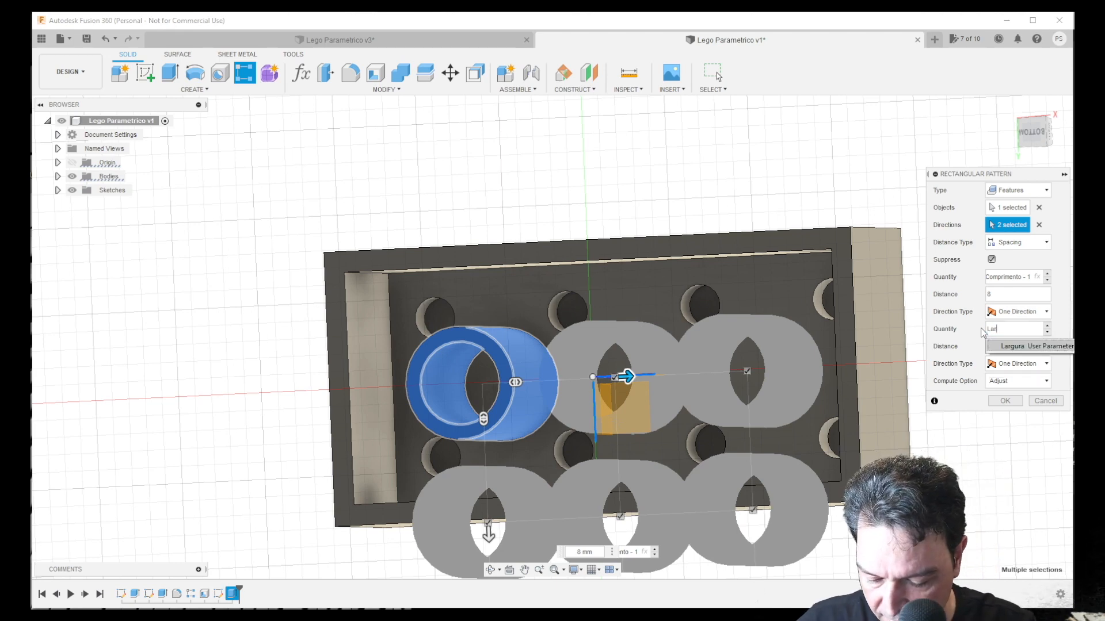
text(gura-1)
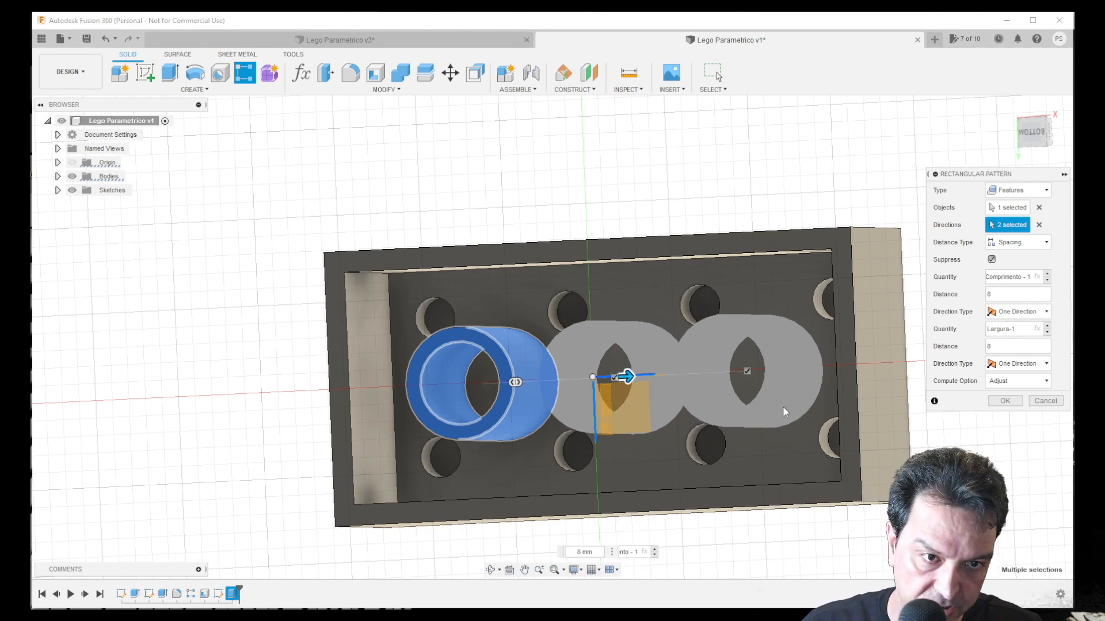
click(998, 403)
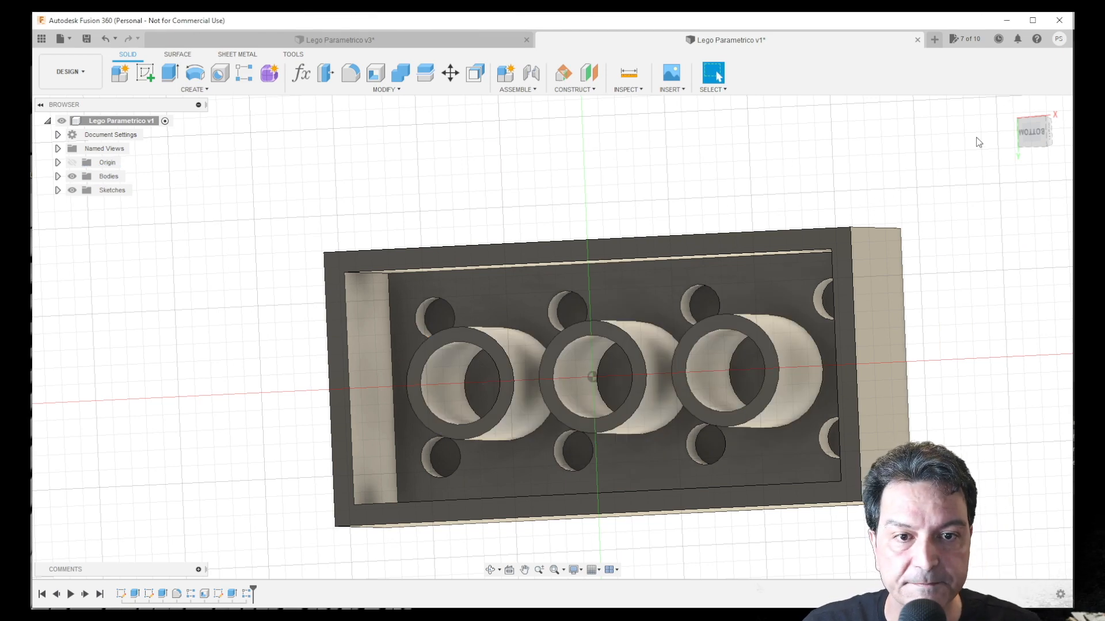
Step: Fillet the edges of the brick's top face and four outer side faces with a constant 0.1 mm radius
click(1010, 107)
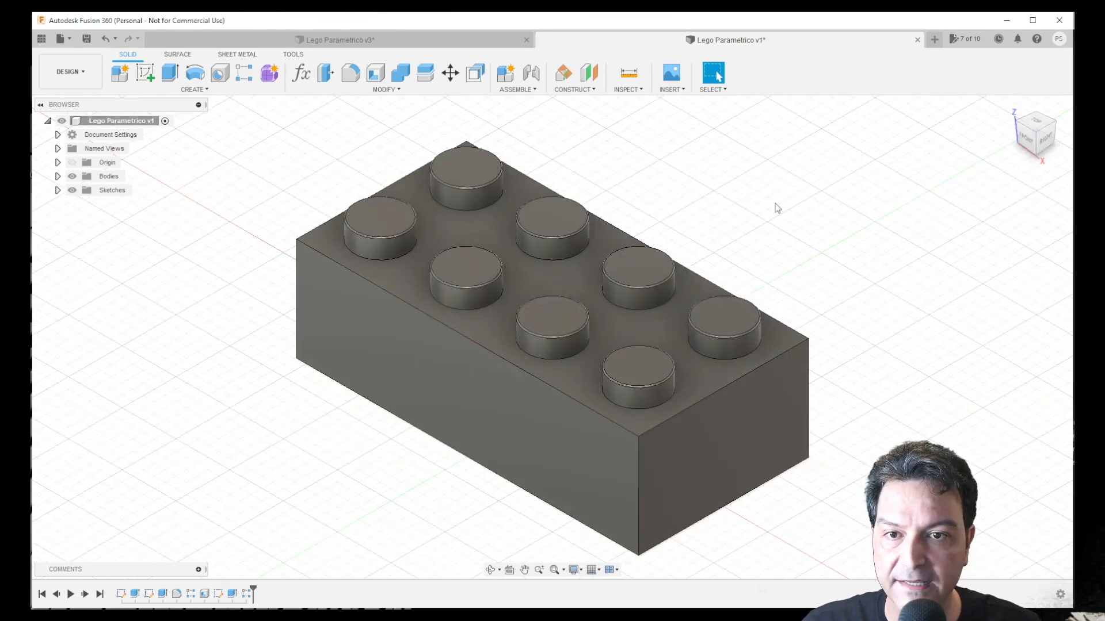
click(351, 75)
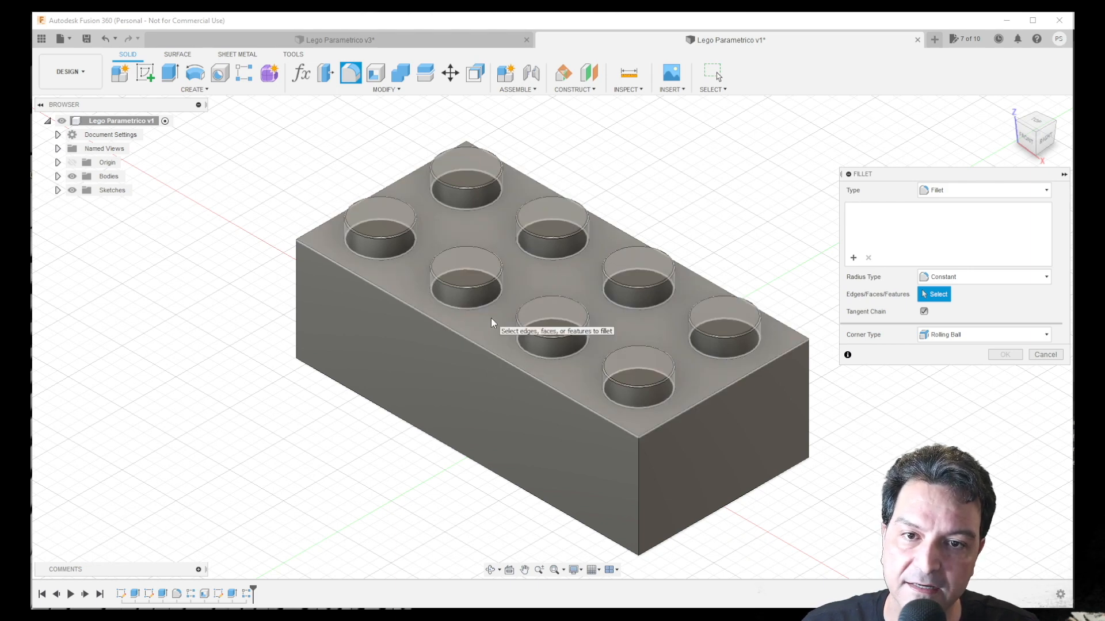
click(491, 317)
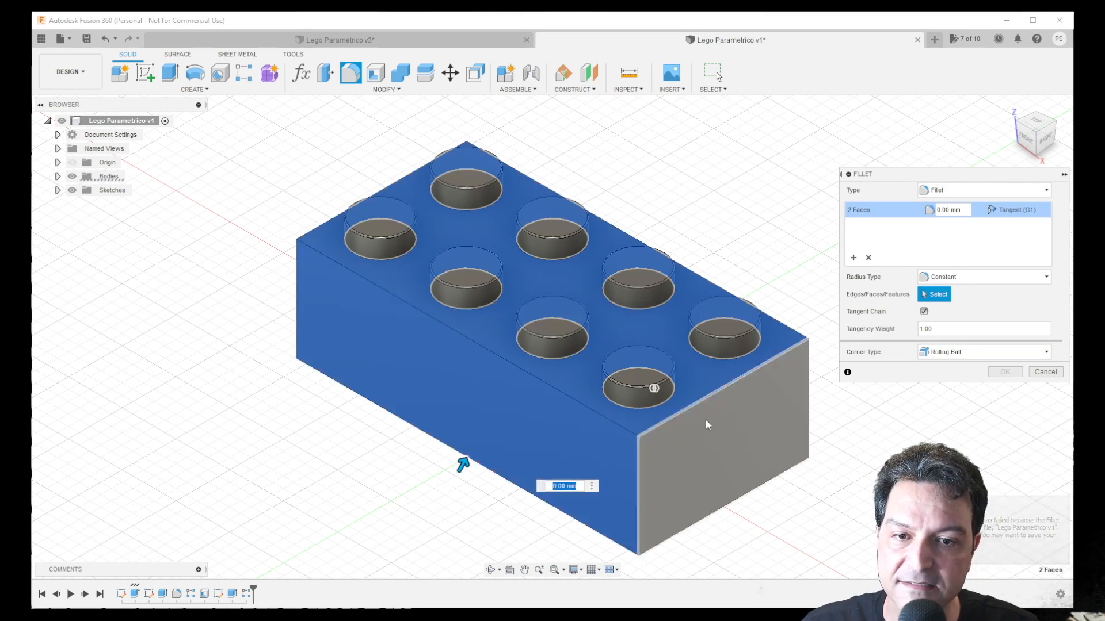
click(705, 420)
click(1031, 119)
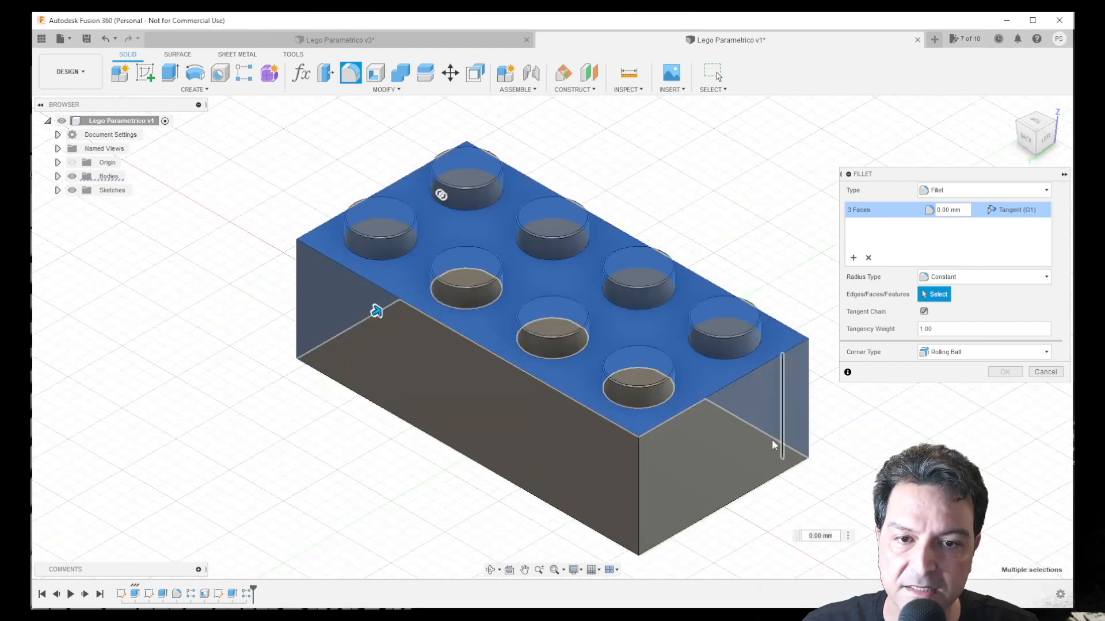
click(725, 458)
click(554, 457)
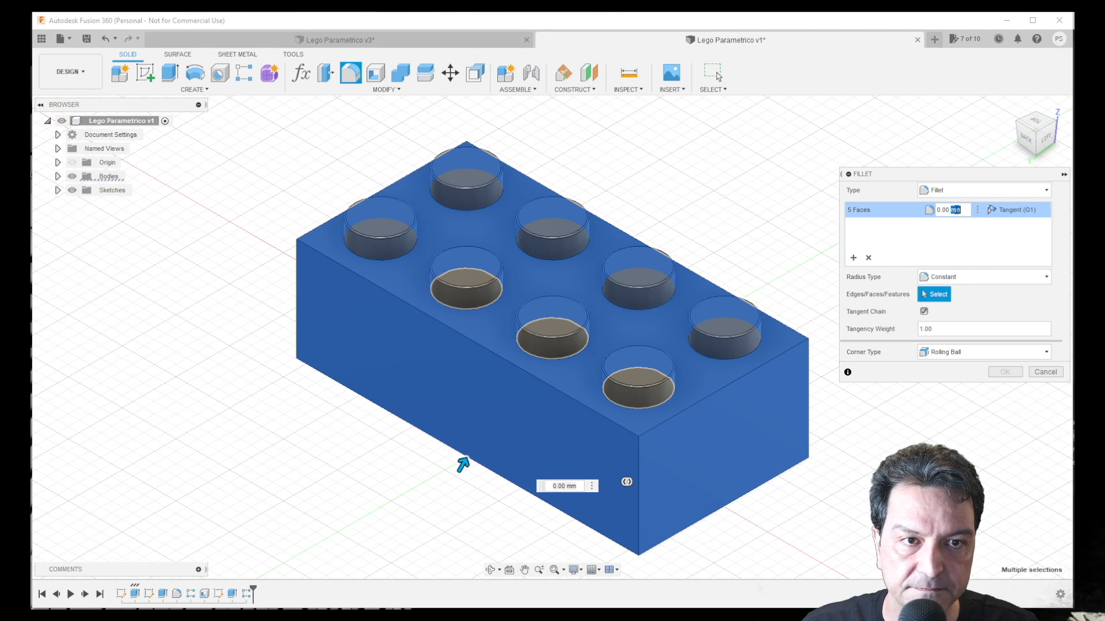
click(957, 209)
text(0,)
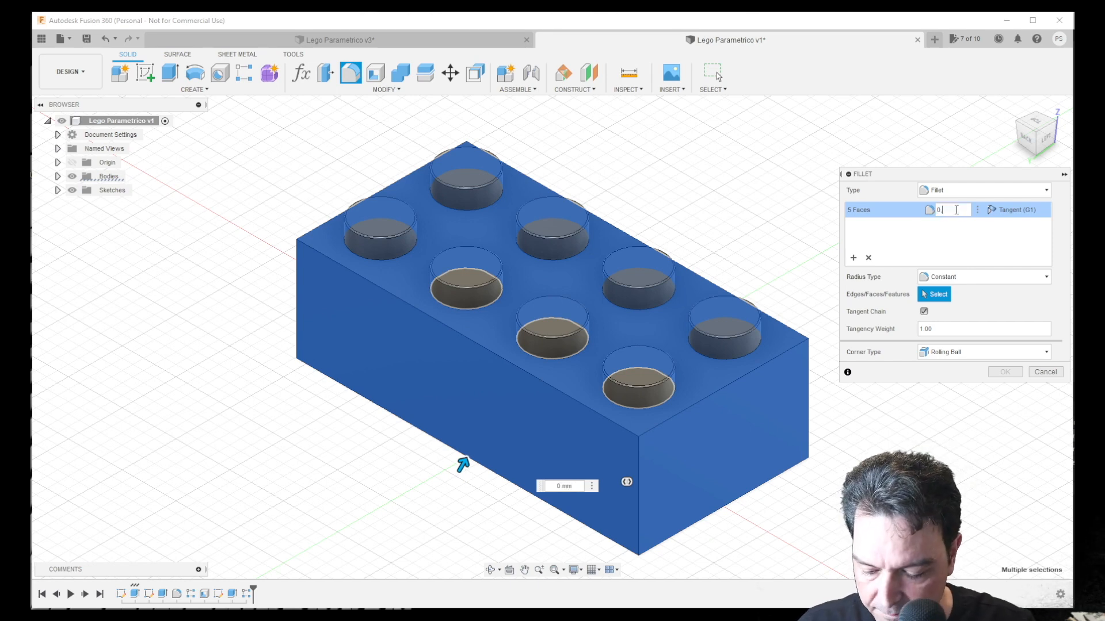
text(1)
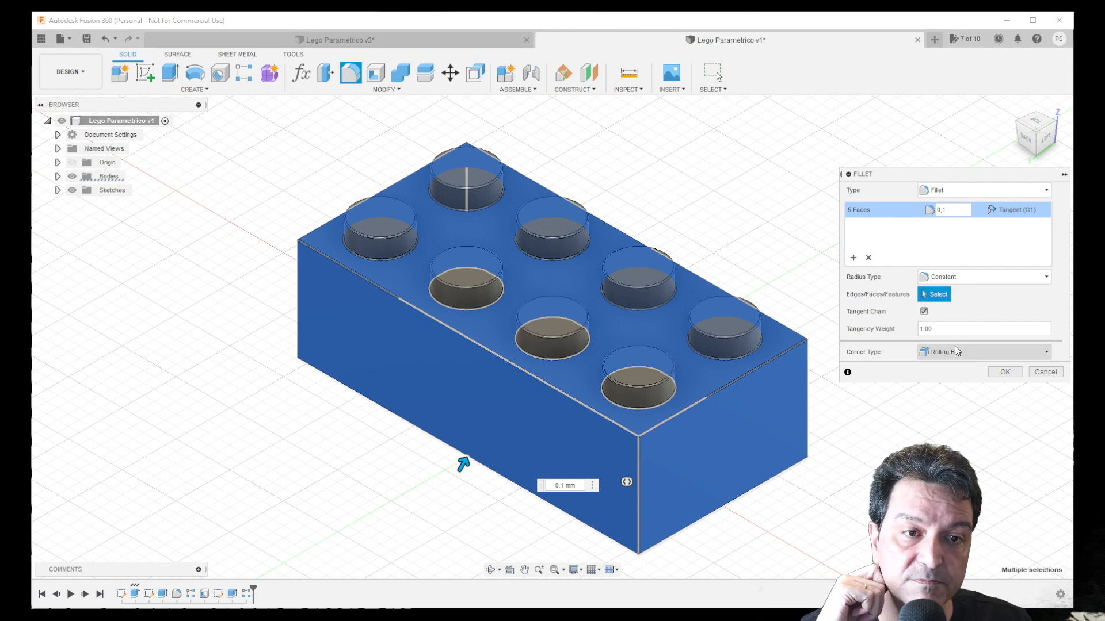
click(1004, 373)
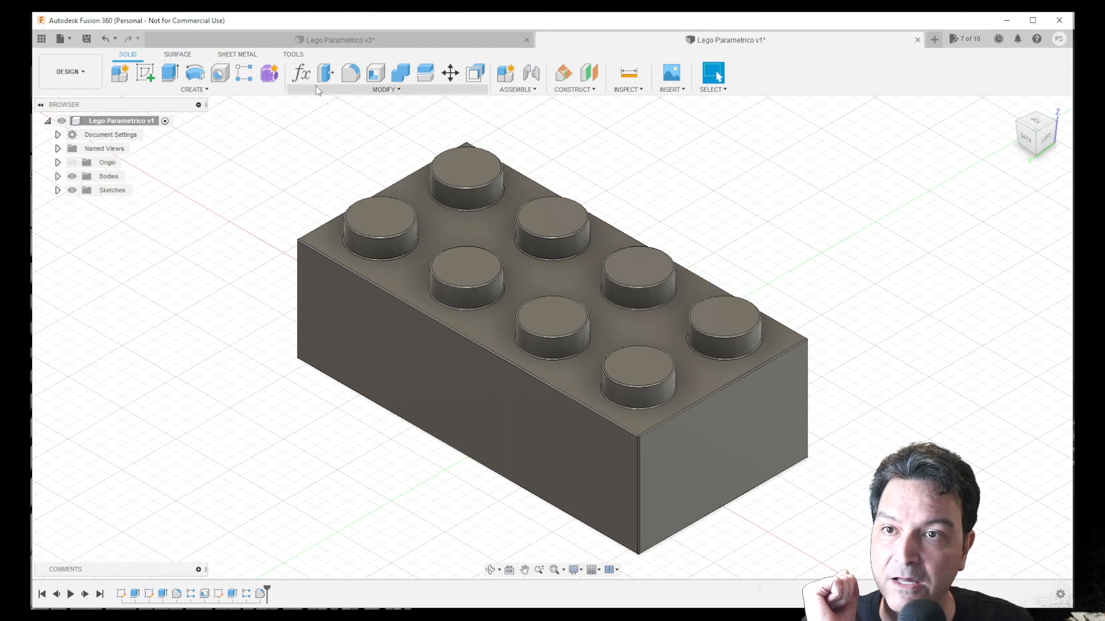
Step: Set the user parameter Comprimento to 6 to test a longer brick
click(300, 75)
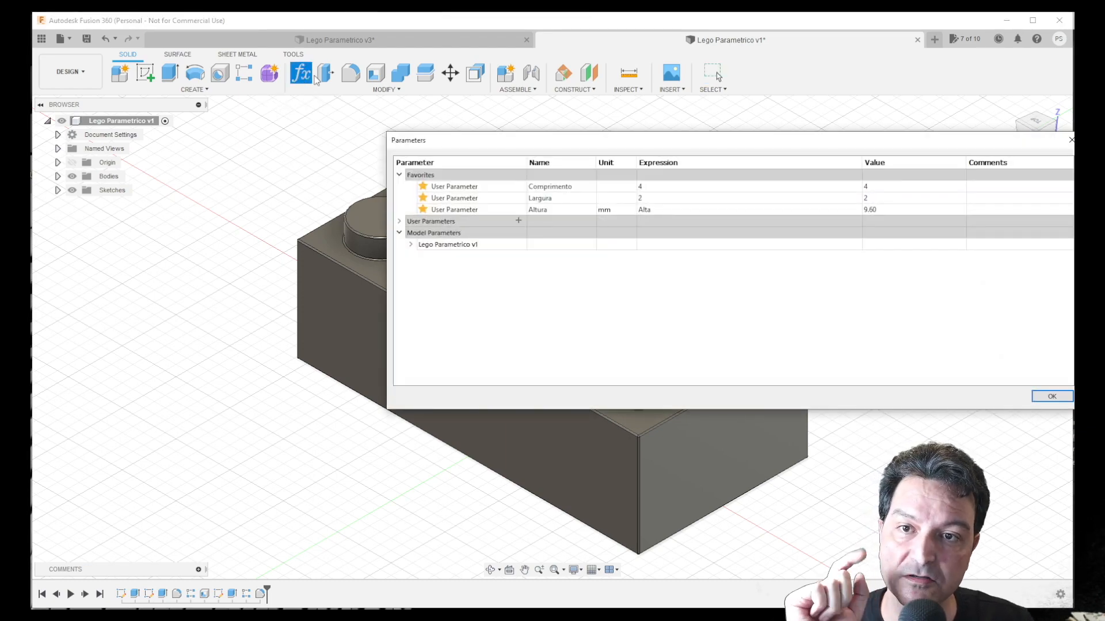
click(653, 187)
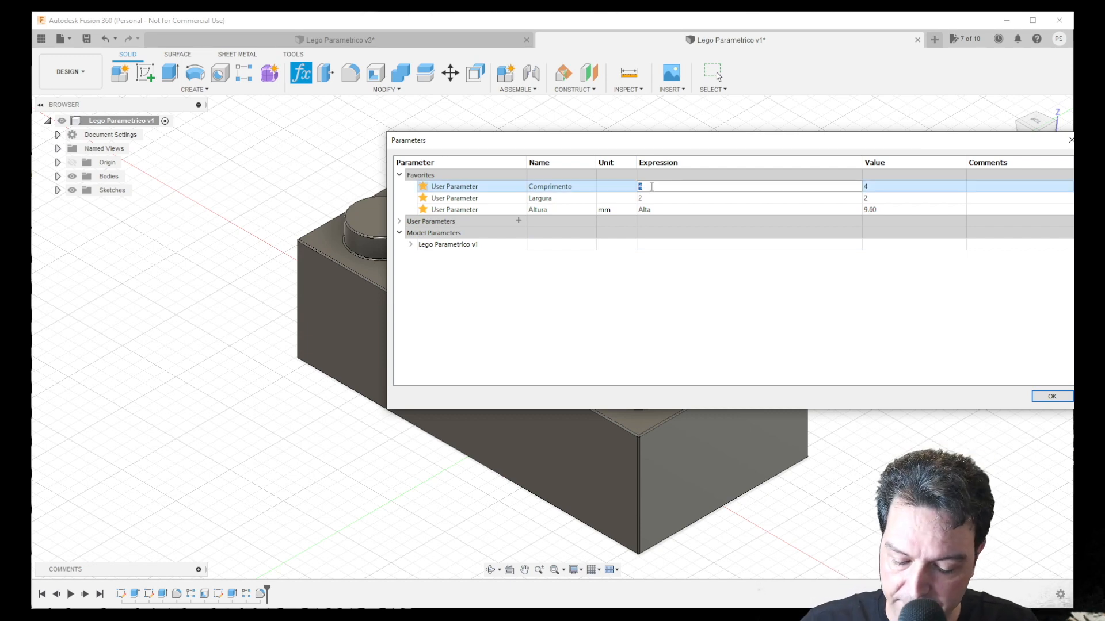
click(652, 198)
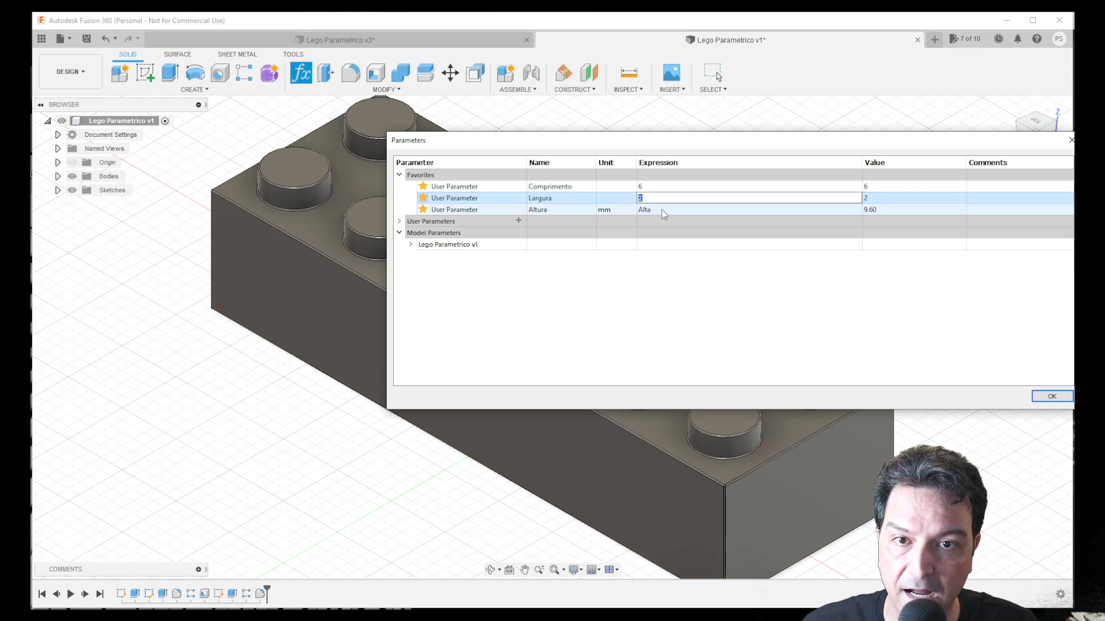
click(1048, 396)
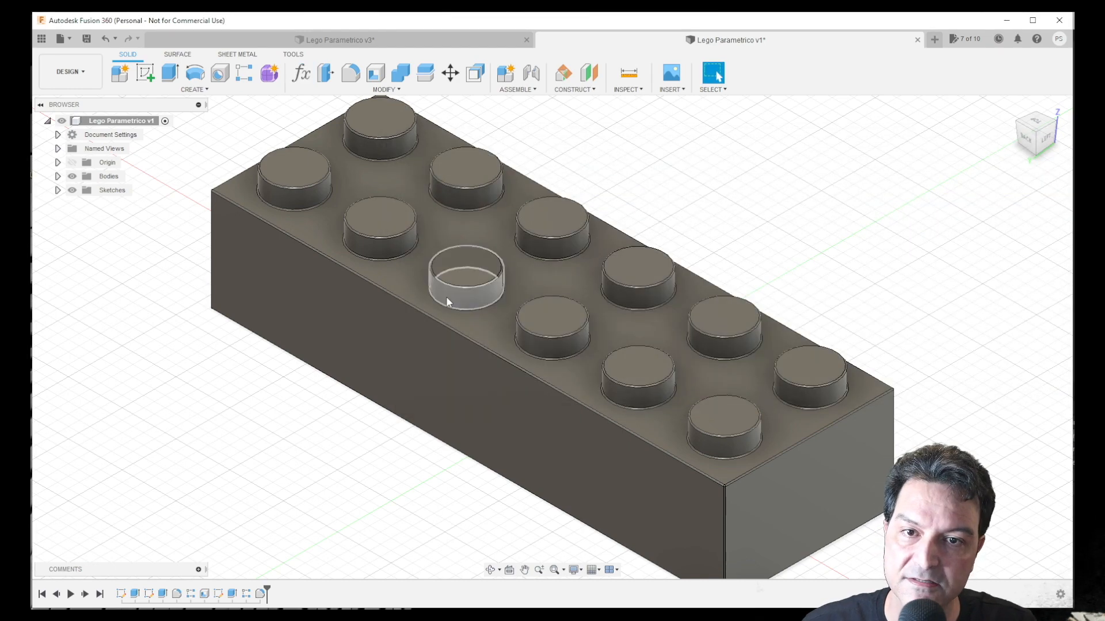
scroll(446, 296, down, 3)
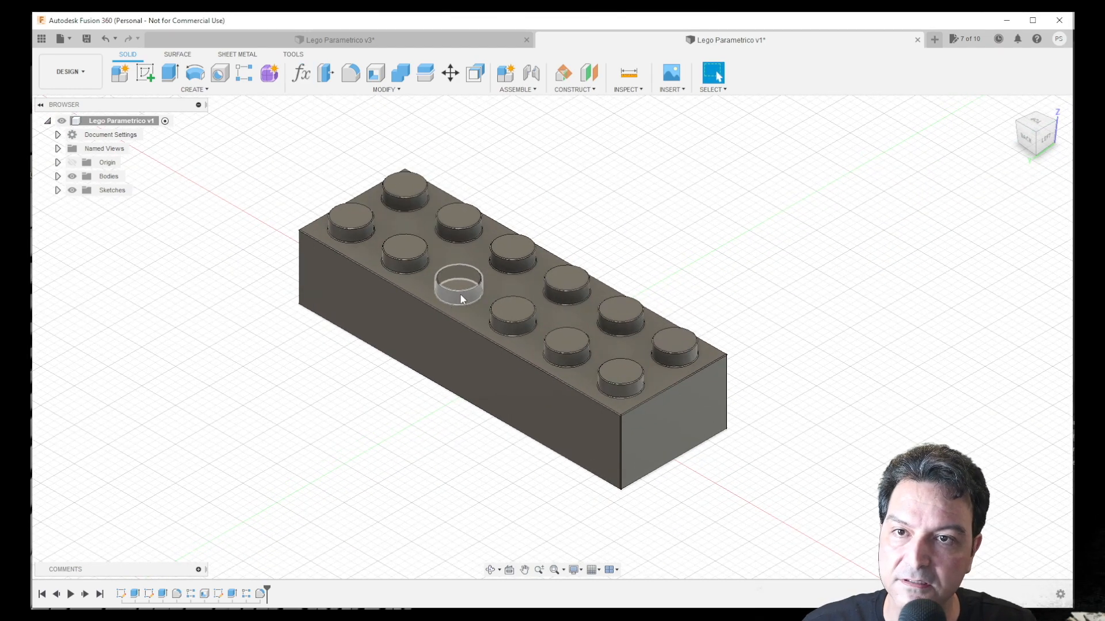
Step: Set the user parameters Comprimento to 1, Largura to 1 and Altura to Baixa
click(300, 74)
double_click(645, 189)
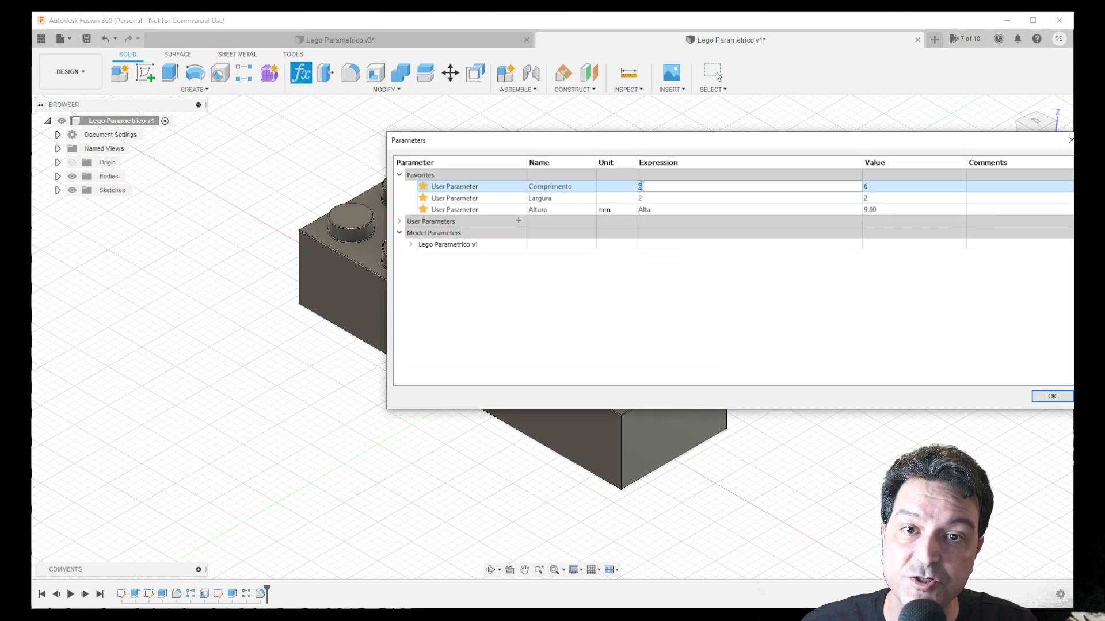
double_click(640, 199)
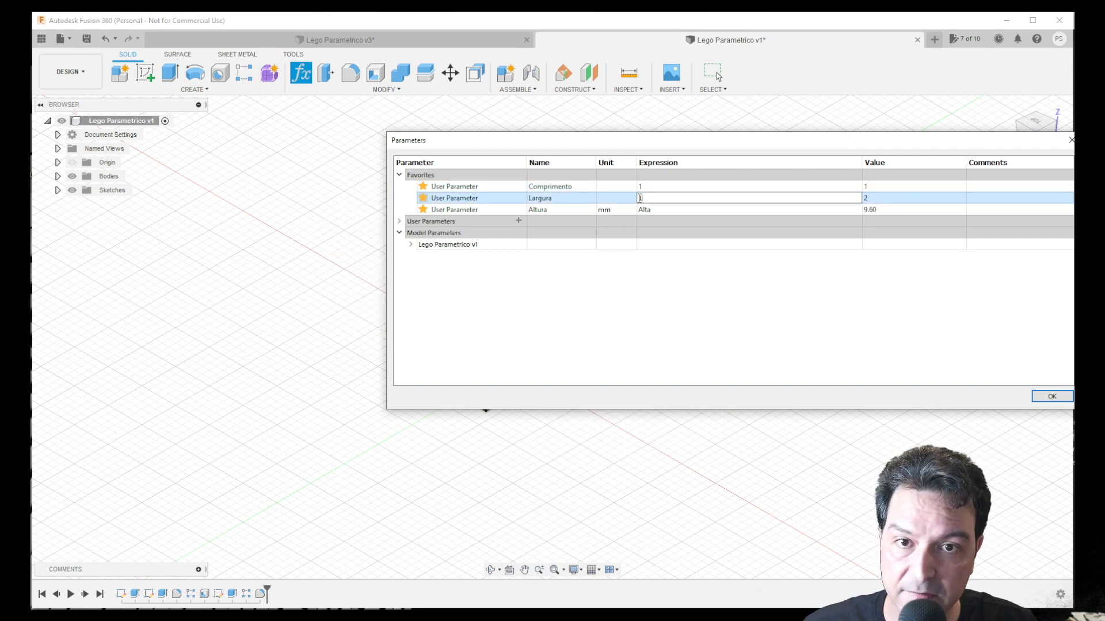
double_click(645, 210)
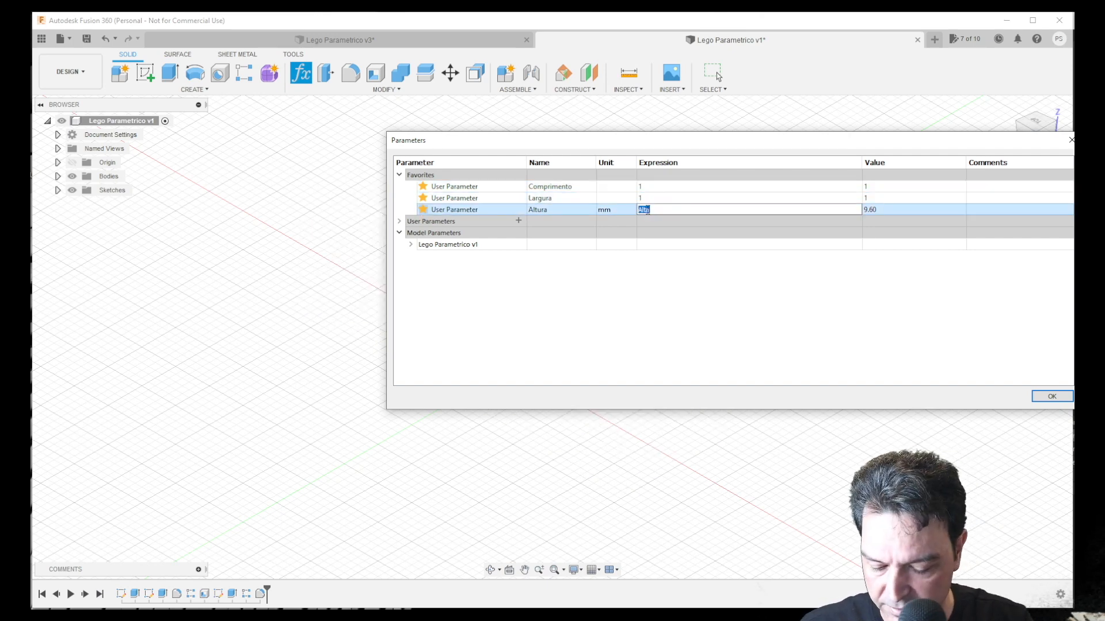
text(Baixa)
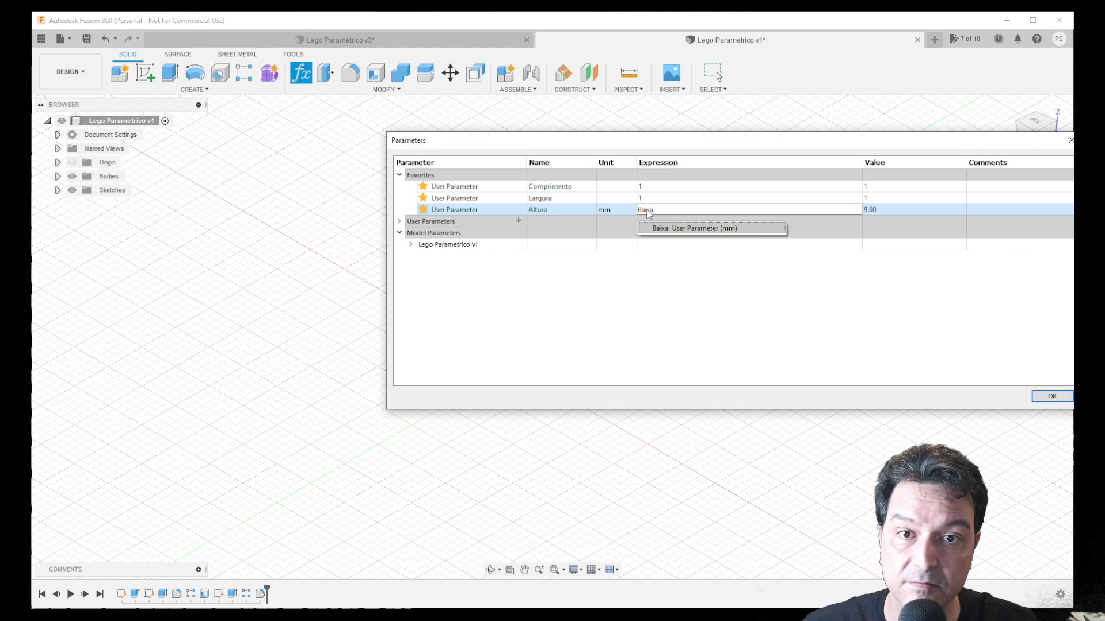
click(657, 229)
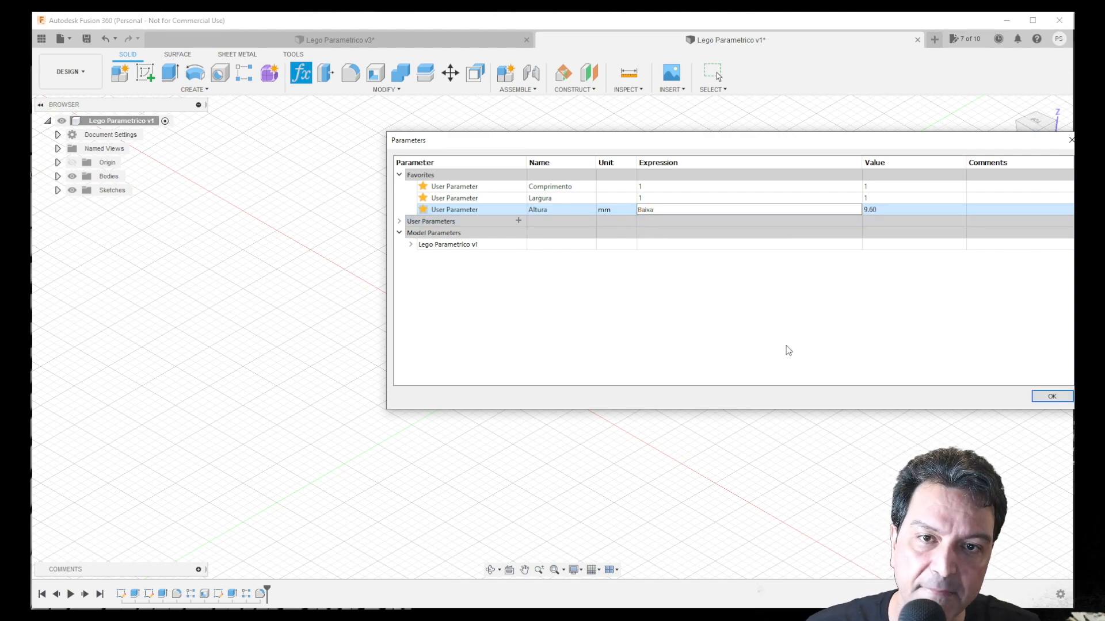
click(1048, 396)
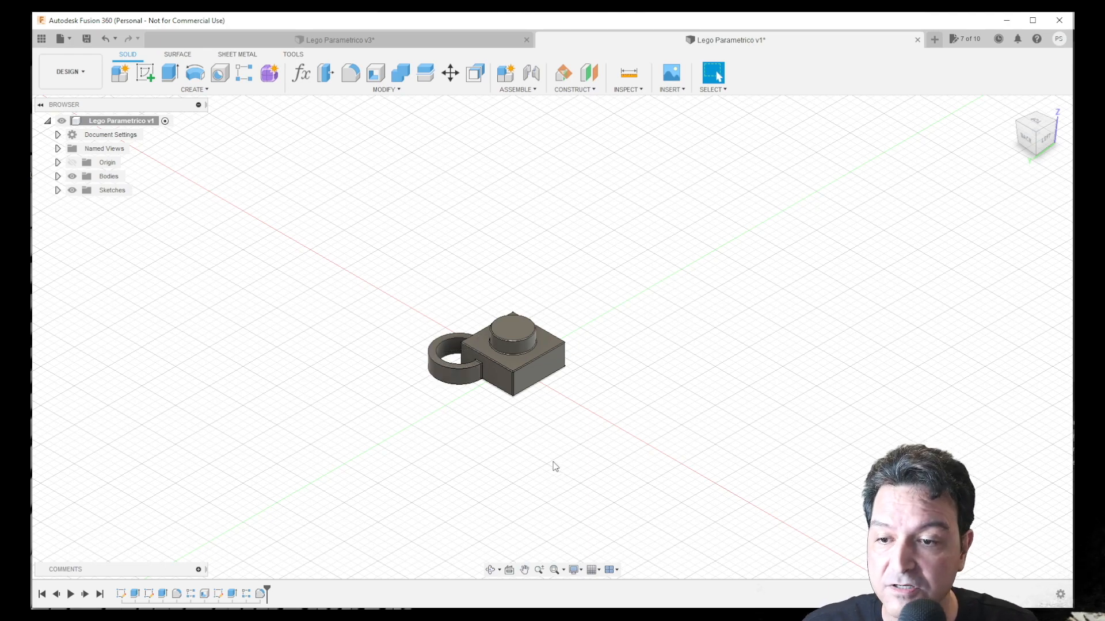
Step: Suppress the inner tube's extrusion feature so the single-stud brick has no tube
right_click(234, 595)
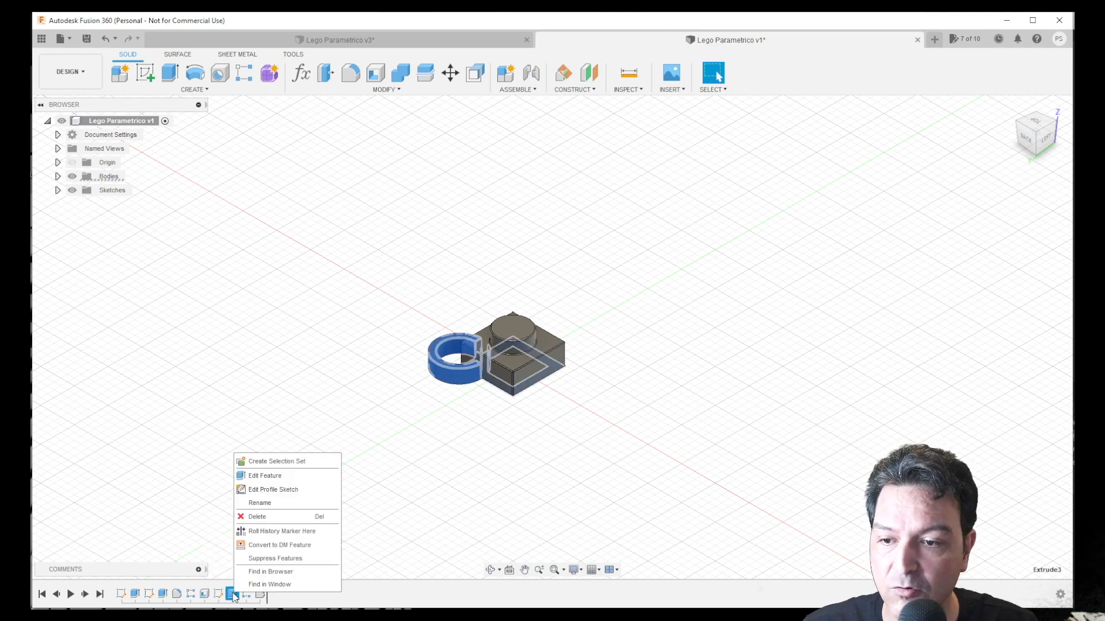
click(255, 559)
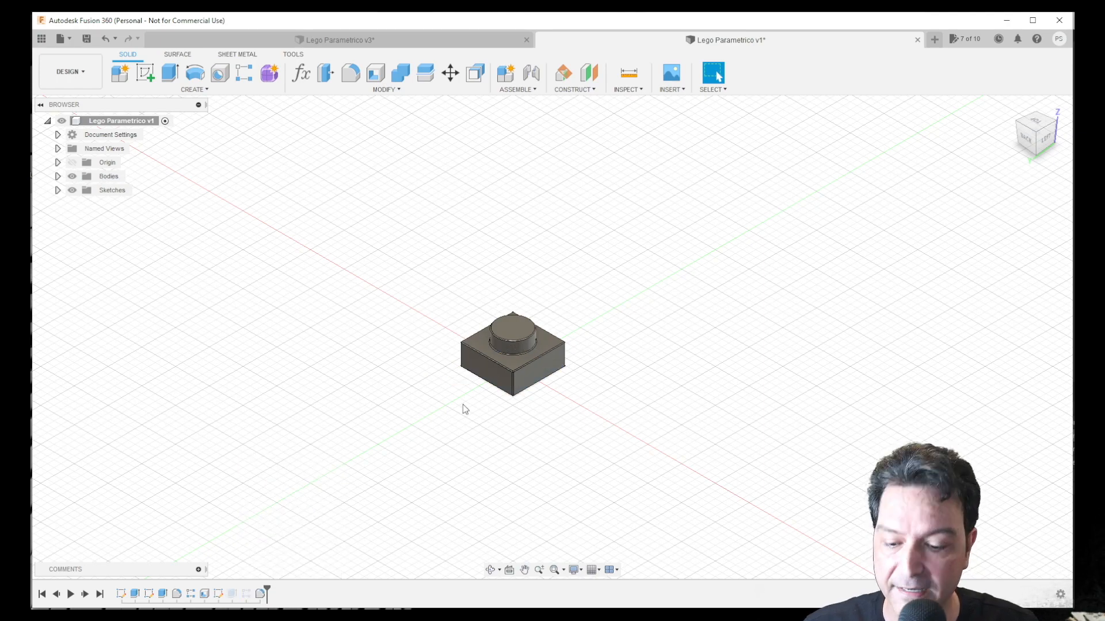
mouse_move(459, 409)
shift+middle_down()
mouse_move(460, 283)
mouse_move(464, 425)
shift+middle_up()
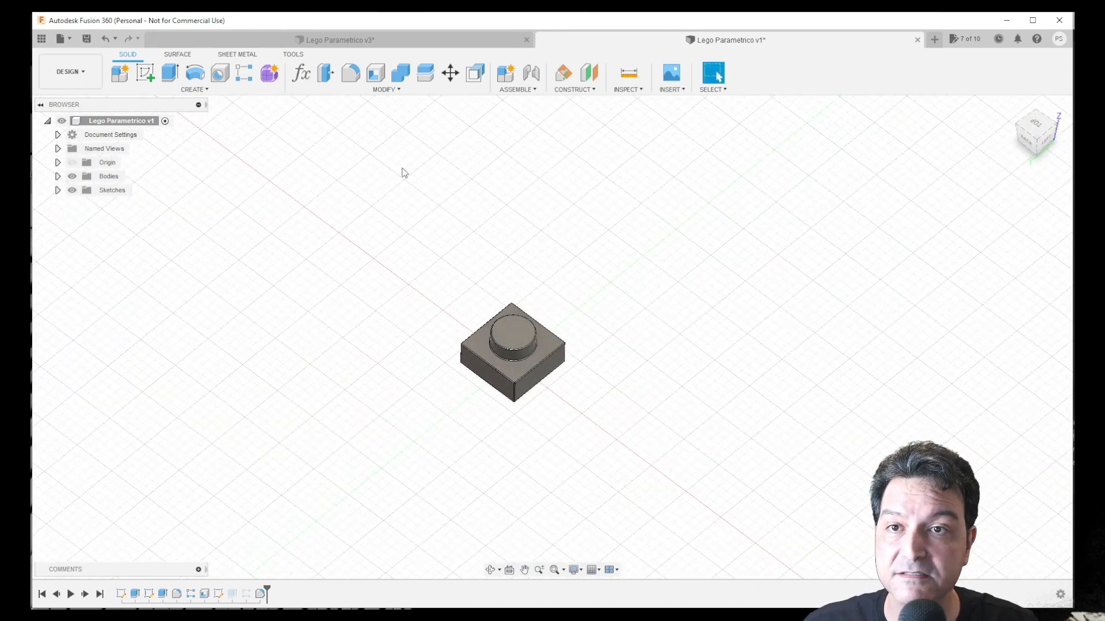
Step: Set Comprimento to 6 and inspect the one-stud-wide plate from above and below
click(300, 72)
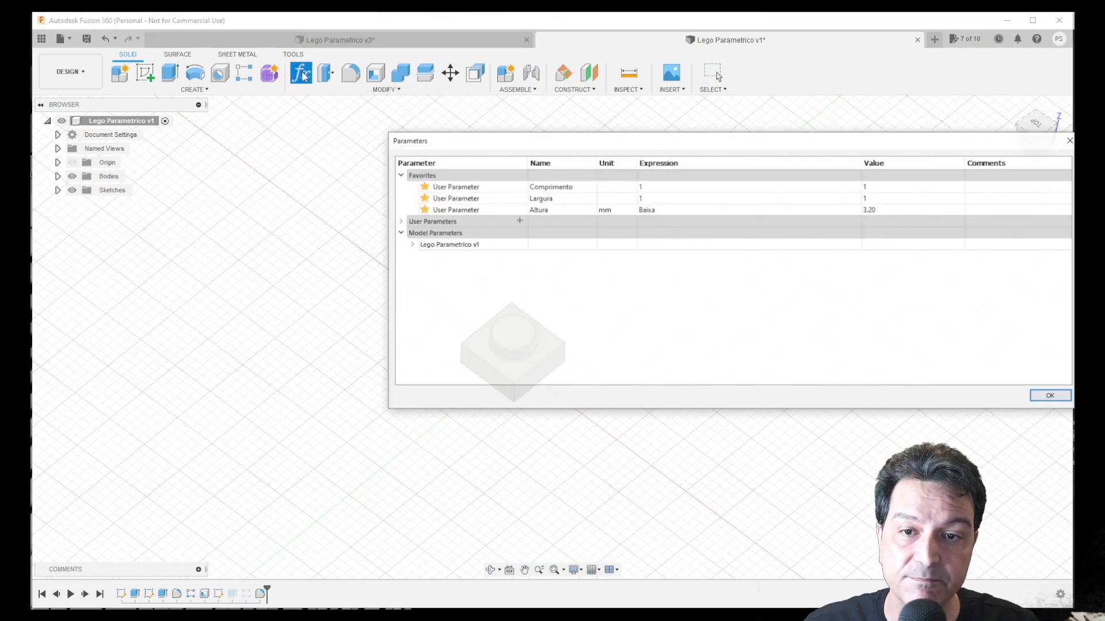
double_click(645, 200)
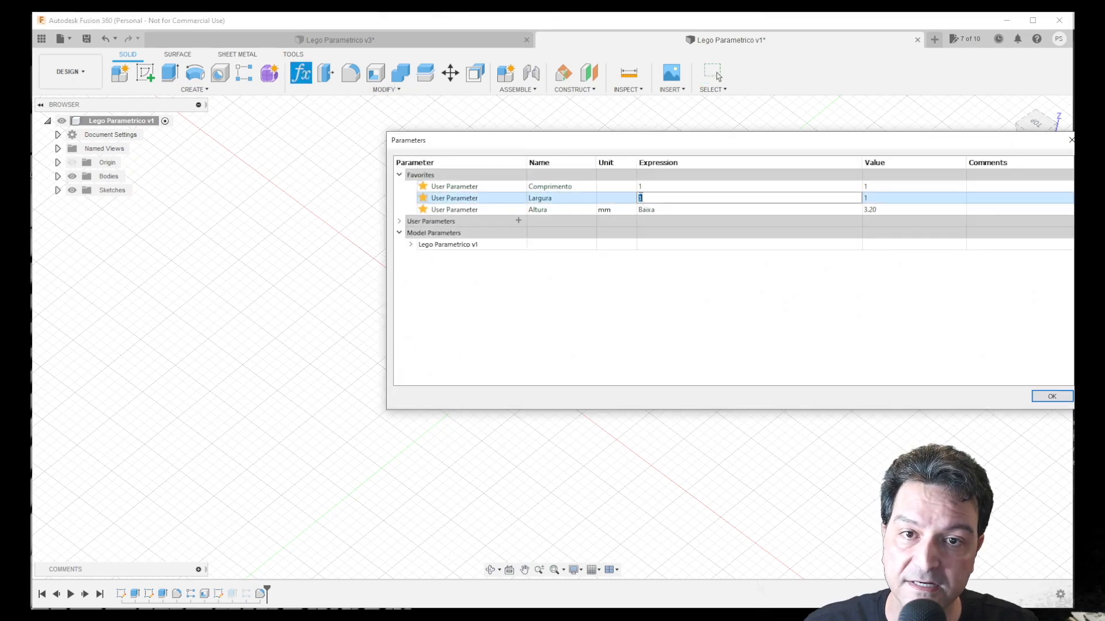
key(Up)
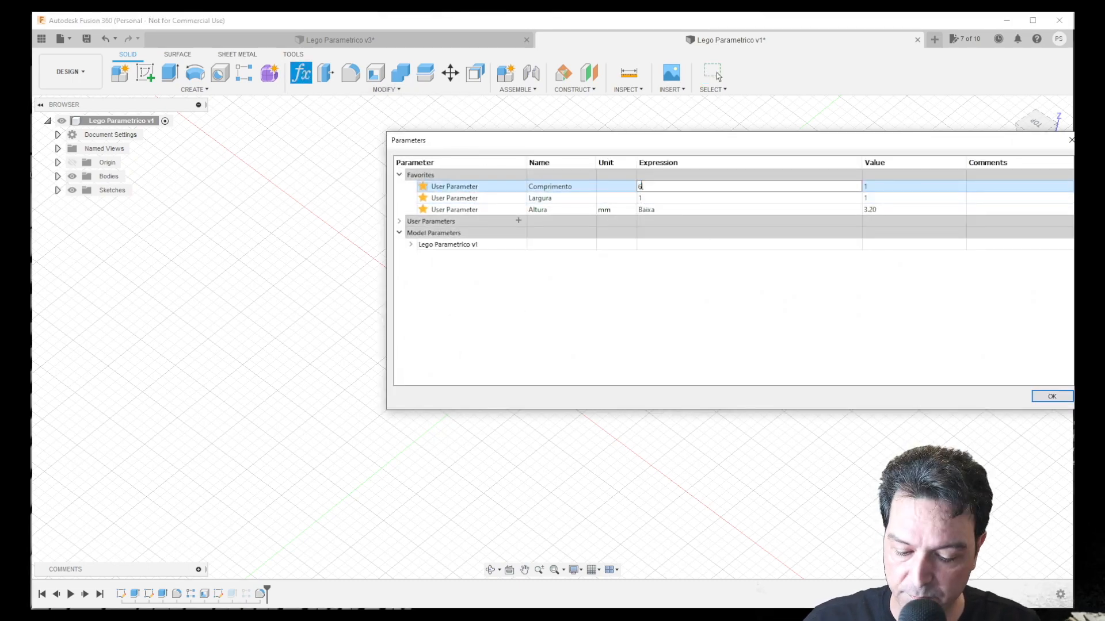
text(6)
click(1052, 397)
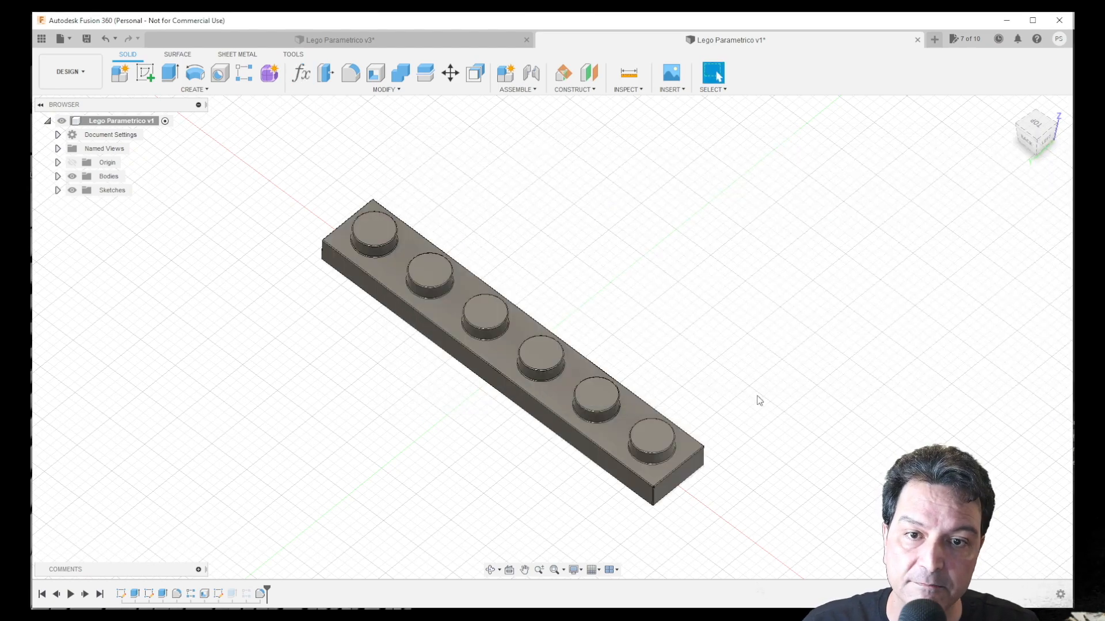
shift+middle_drag(464, 417, 718, 77)
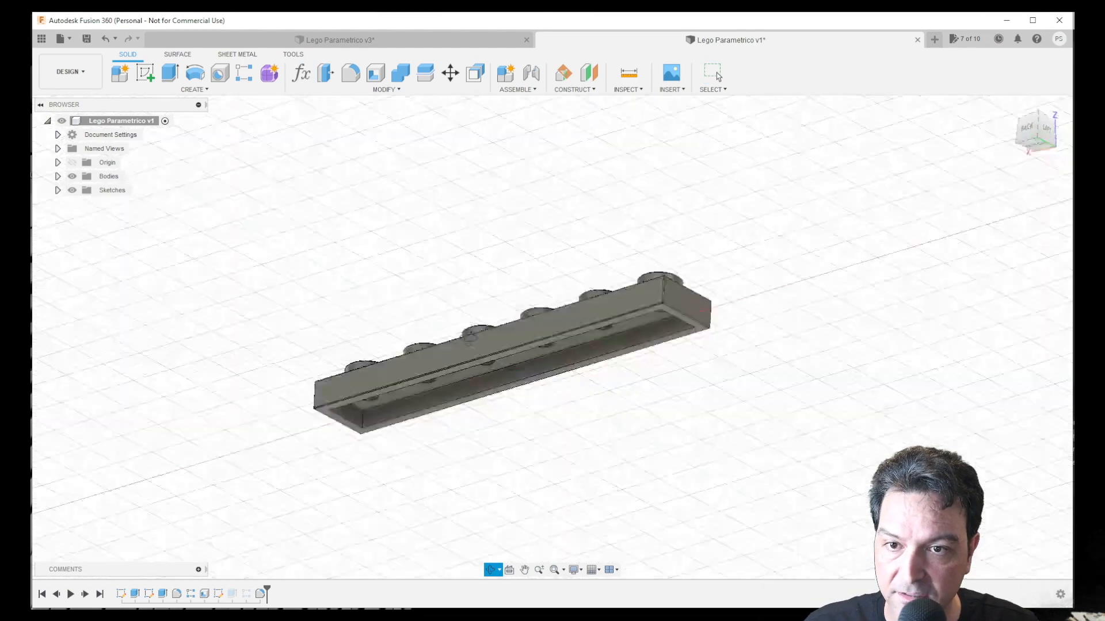
shift+middle_drag(469, 288, 477, 418)
Step: Set both Comprimento and Largura to 10 to make a large square plate
click(300, 73)
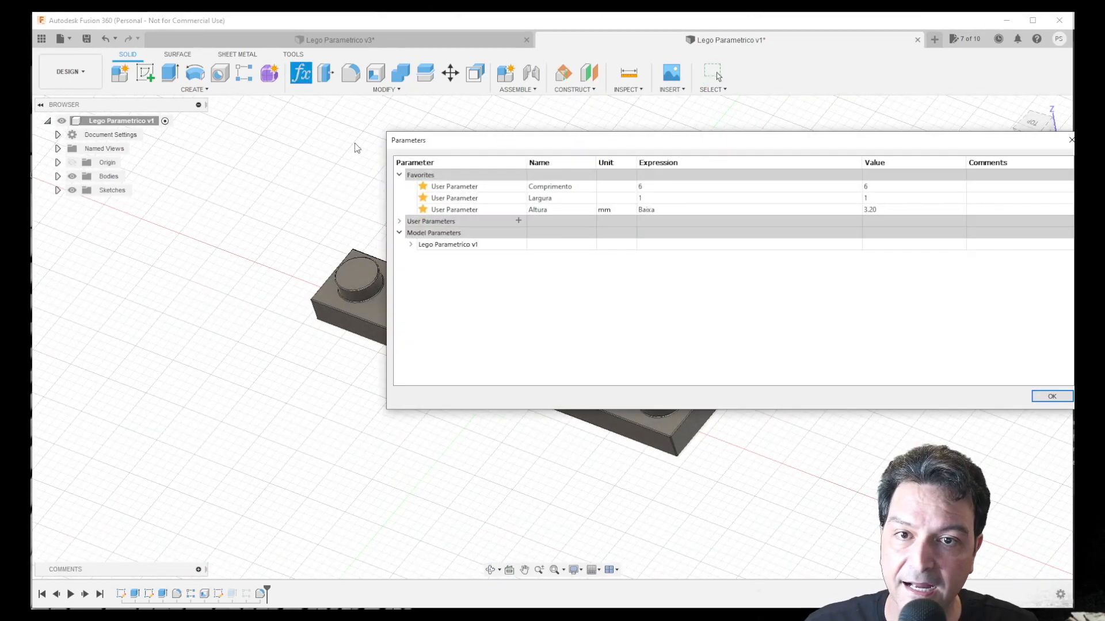
double_click(641, 188)
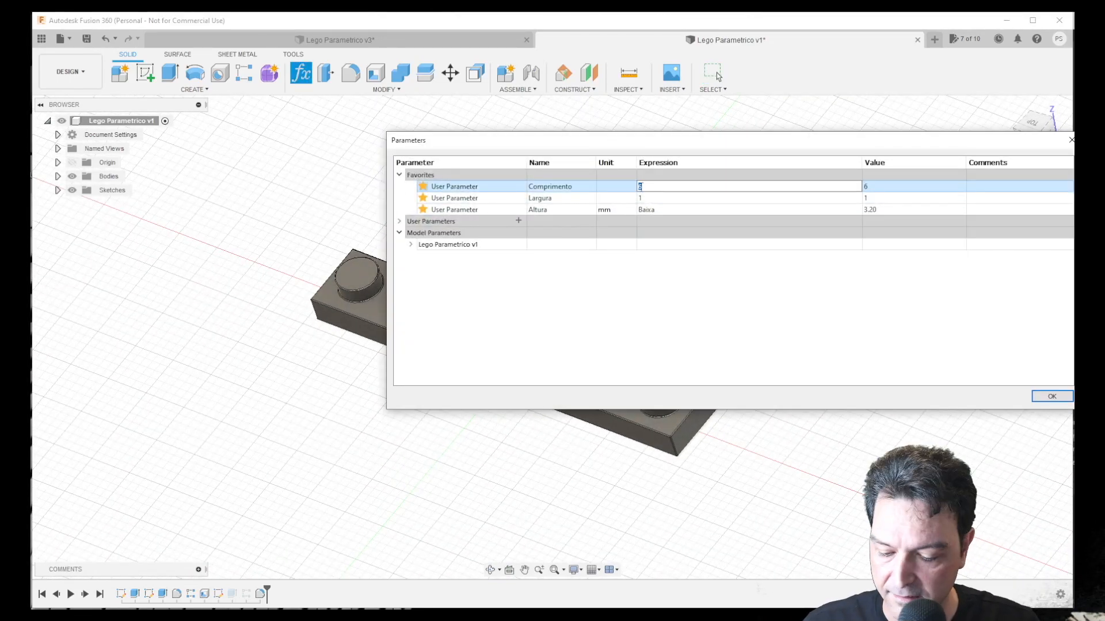
text(10)
double_click(641, 198)
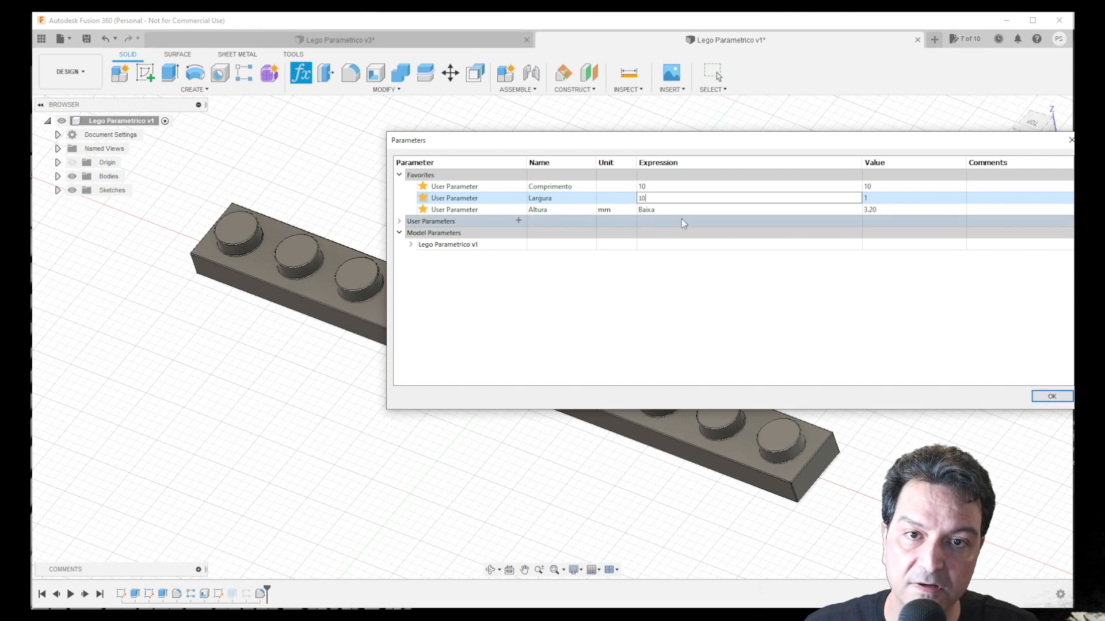
click(1052, 396)
scroll(686, 413, up, 3)
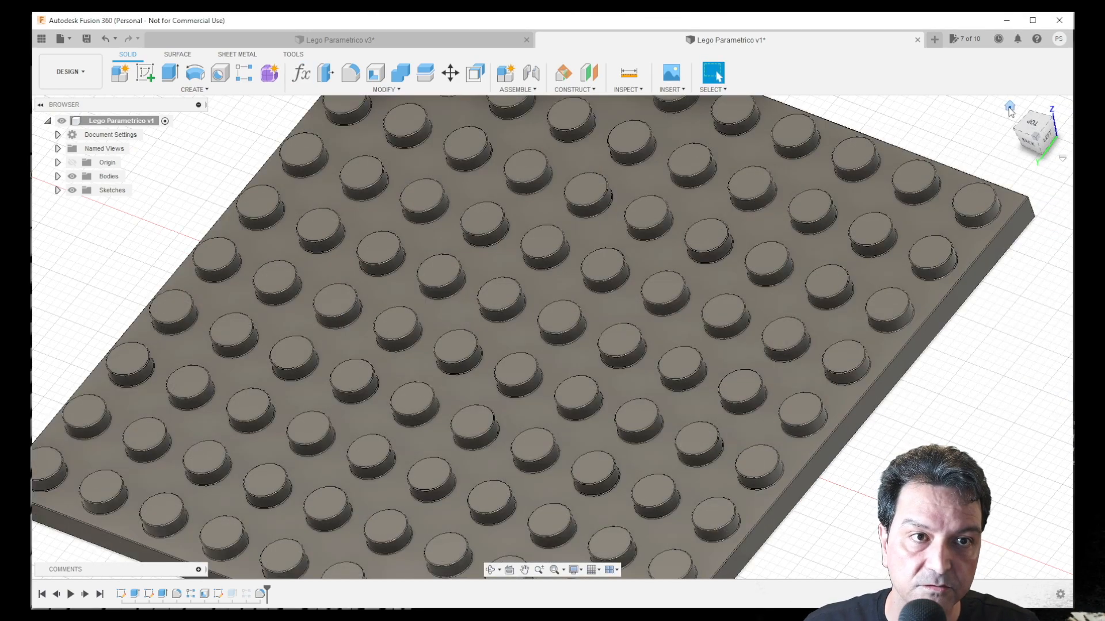
Step: Unsuppress the inner tube's extrusion feature while viewing the underside of the plate
click(1010, 107)
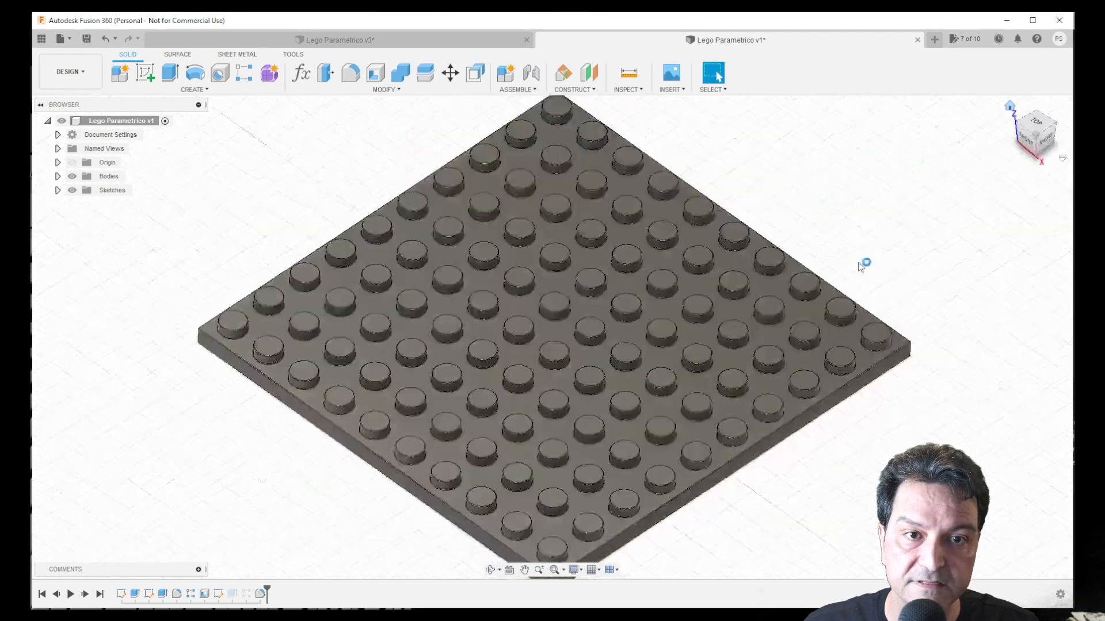
drag(507, 368, 365, 382)
key(Escape)
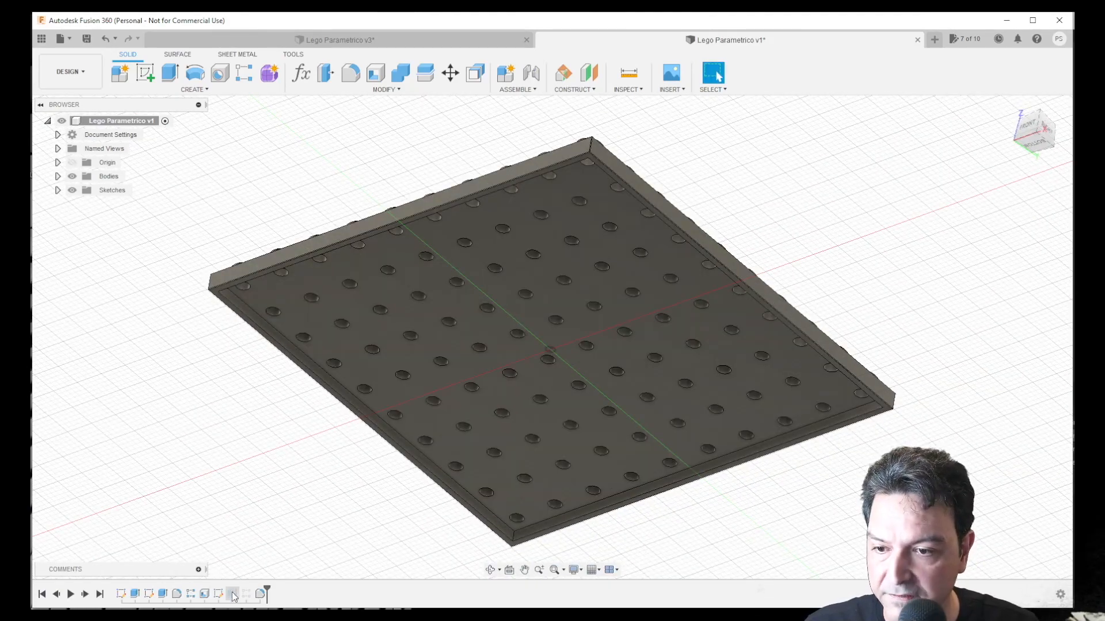
right_click(234, 595)
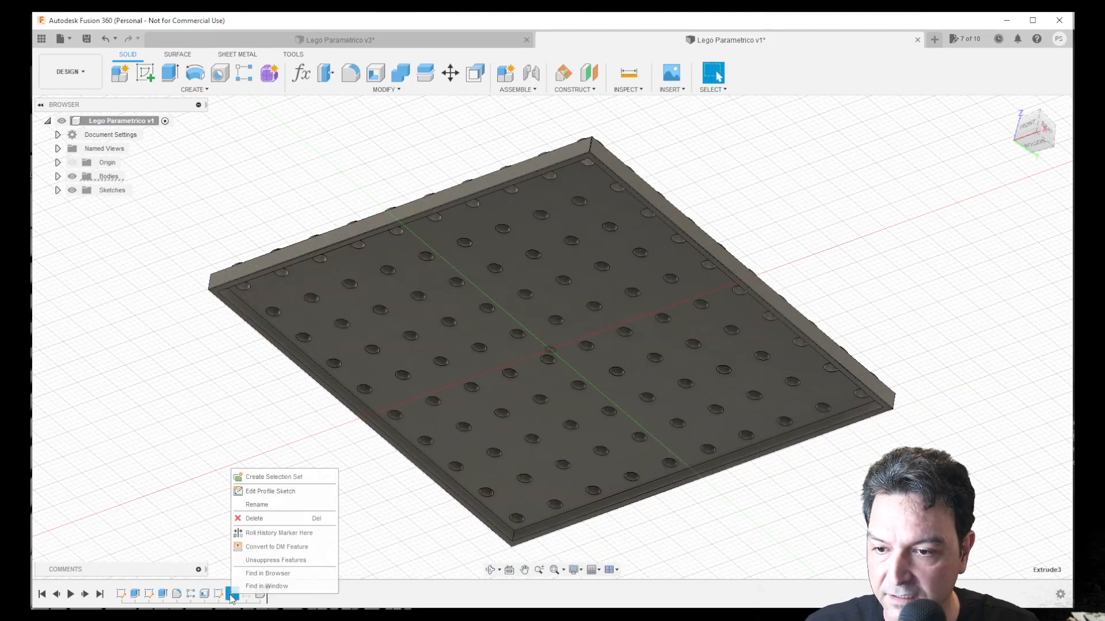
click(248, 560)
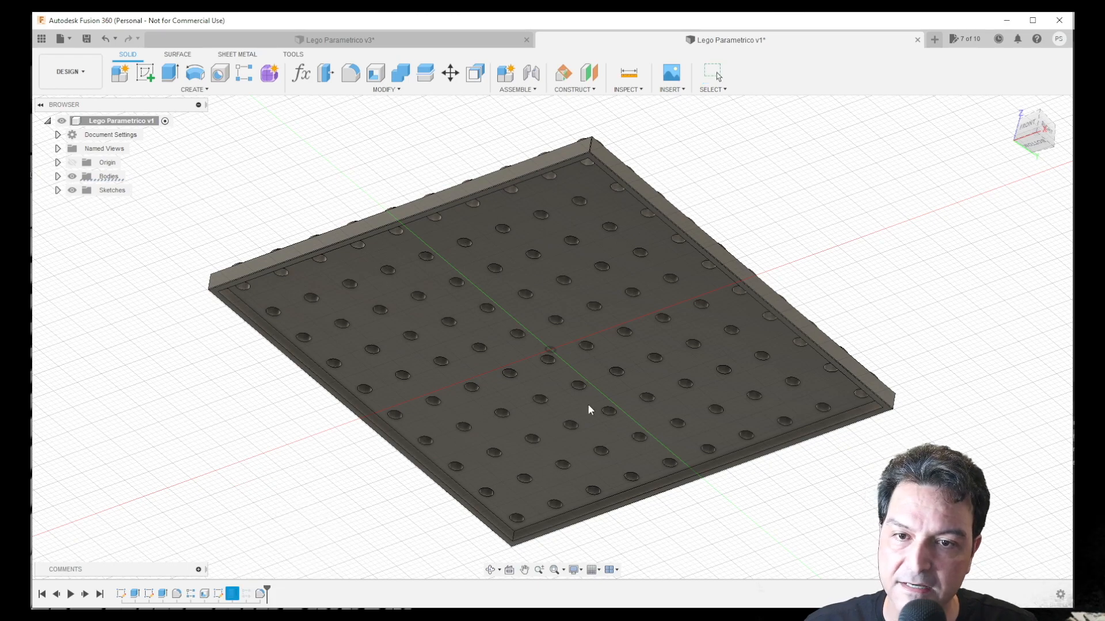
Step: Set the Comprimento parameter to 4 and Largura to 2 to turn the large plate into a 4 by 2 piece
key(F4)
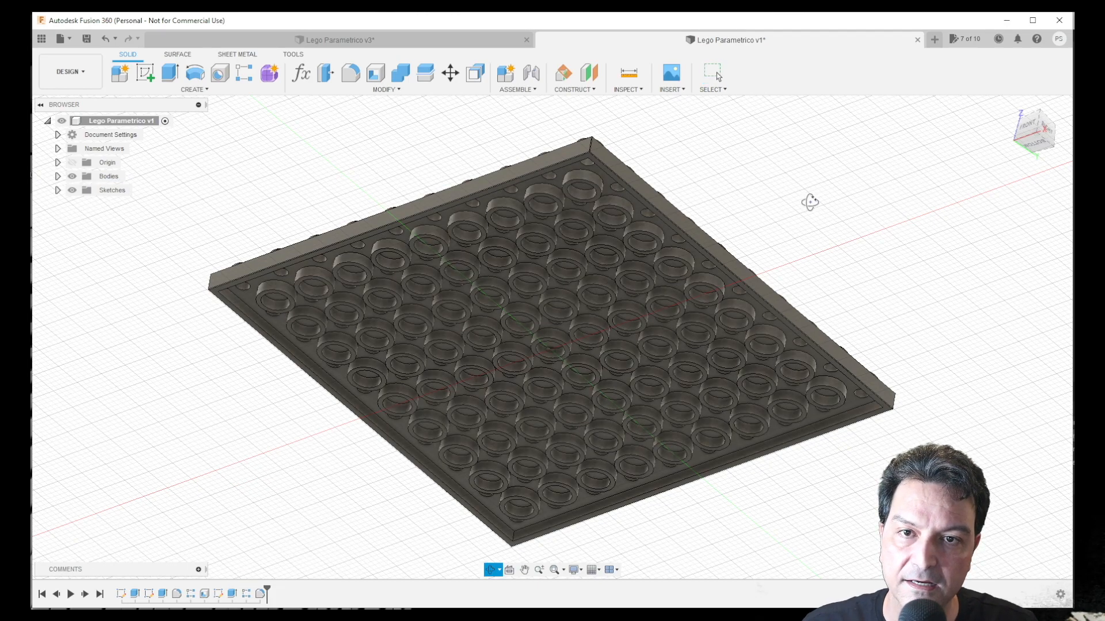
drag(810, 202, 816, 274)
key(Escape)
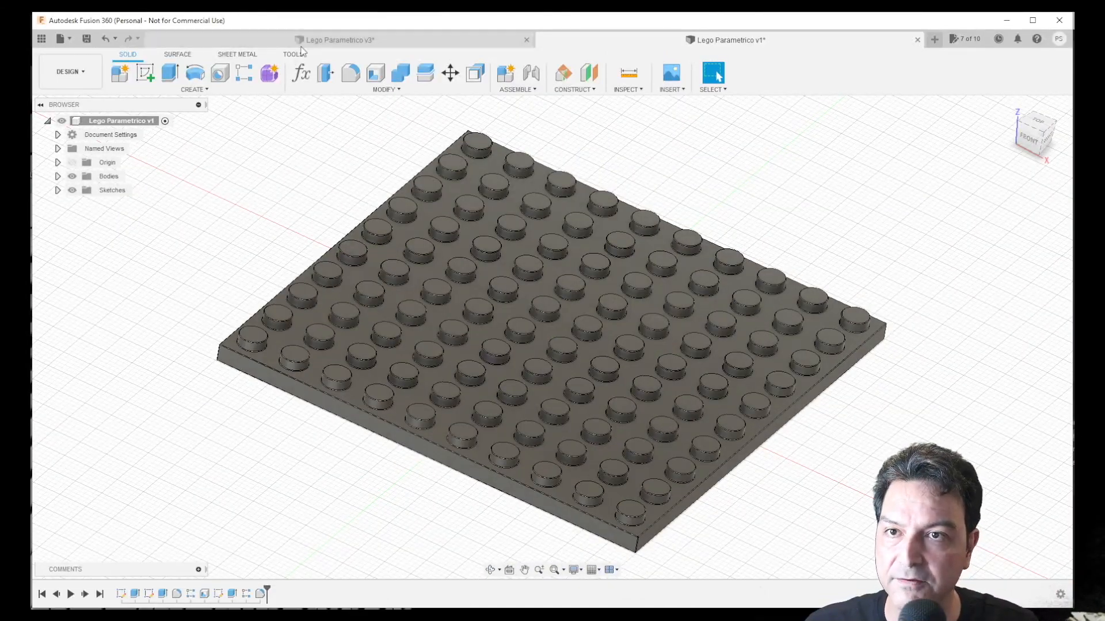
click(301, 73)
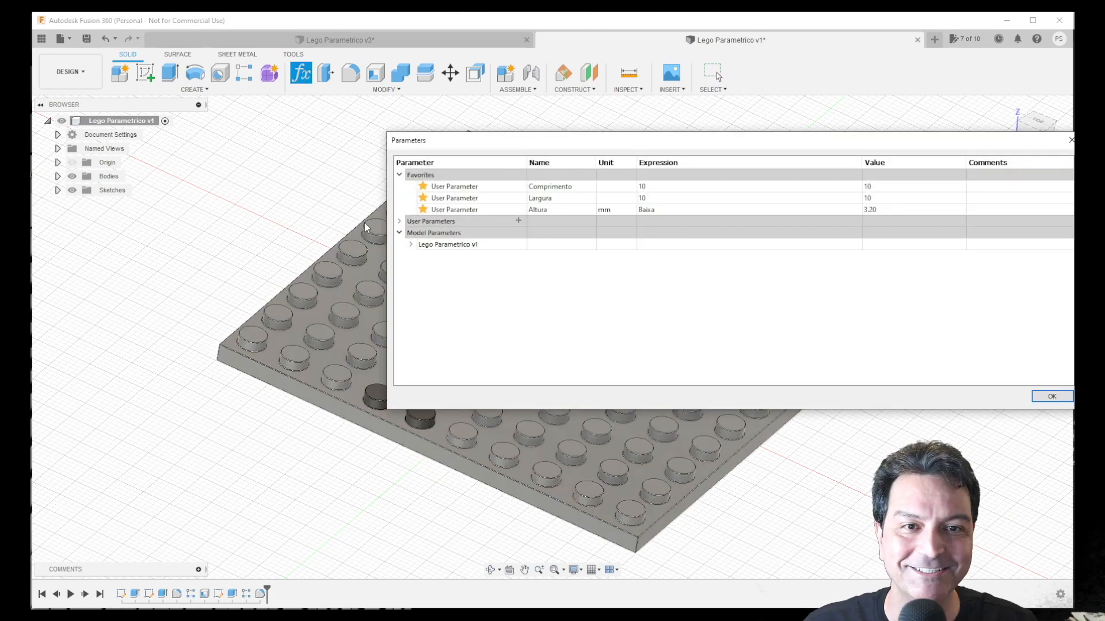
click(644, 186)
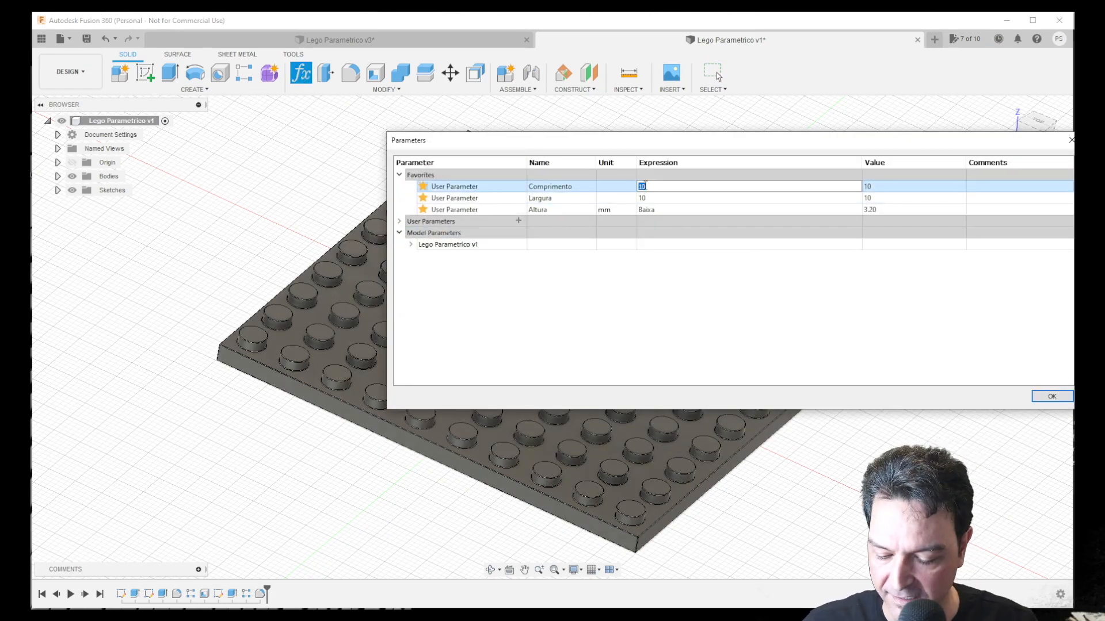
click(643, 199)
text(2)
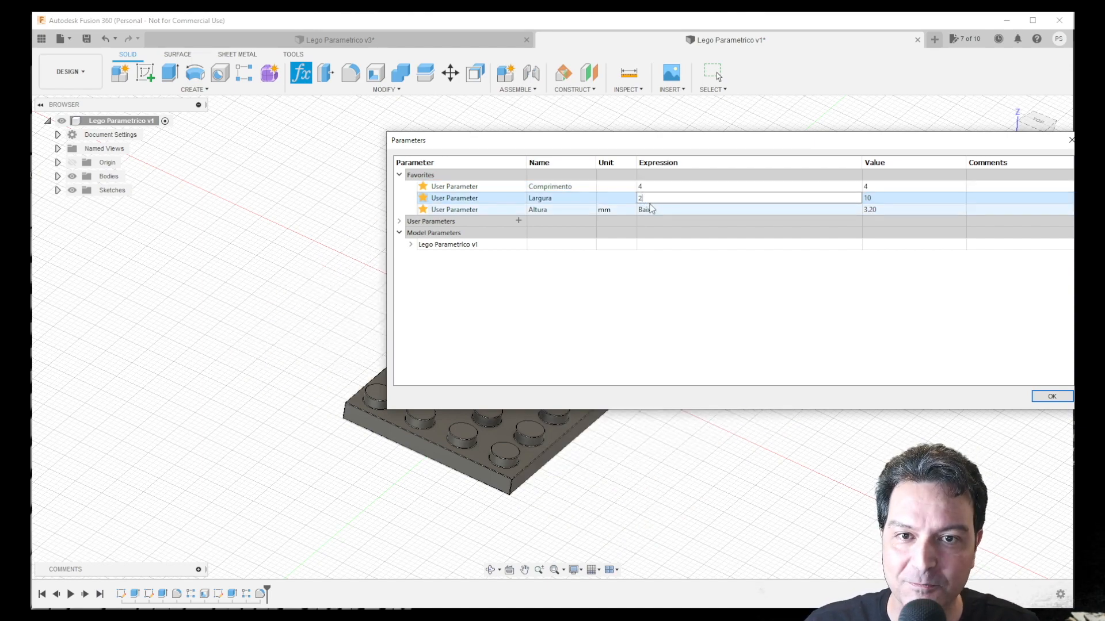
Step: Set the Altura parameter to Alta for a full-height brick and accept the parameter changes
click(651, 209)
text(A)
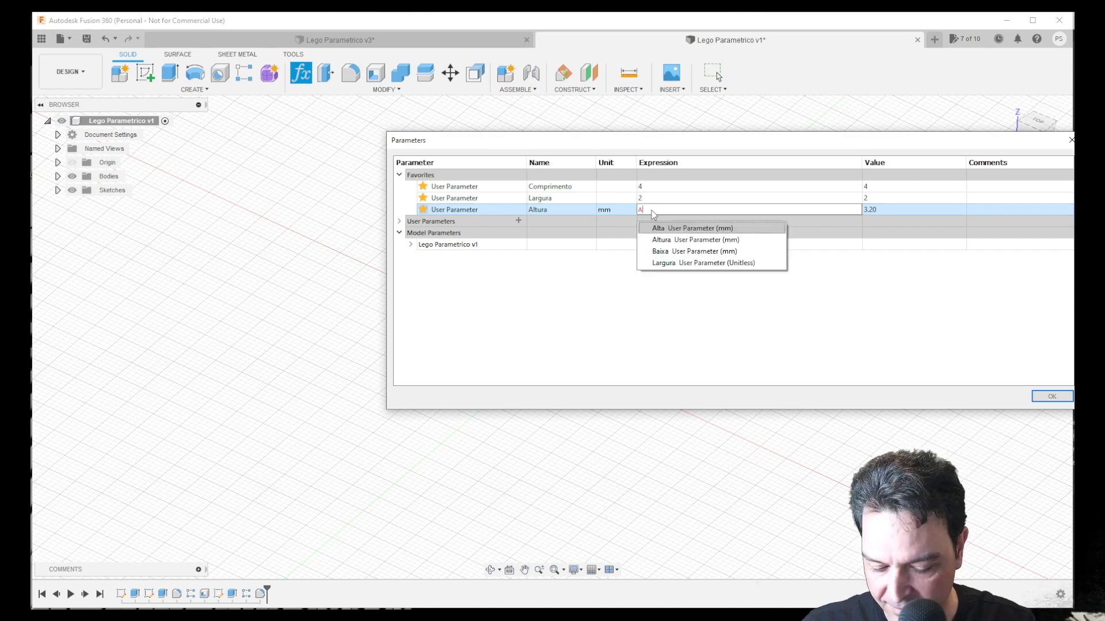
text(lta)
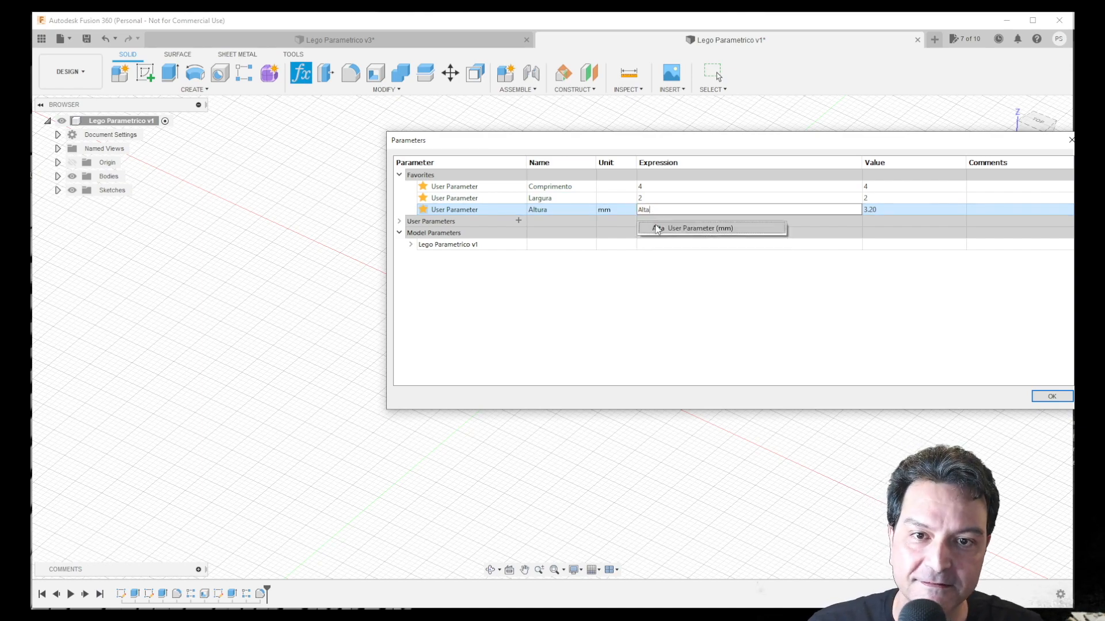
click(658, 229)
click(1052, 397)
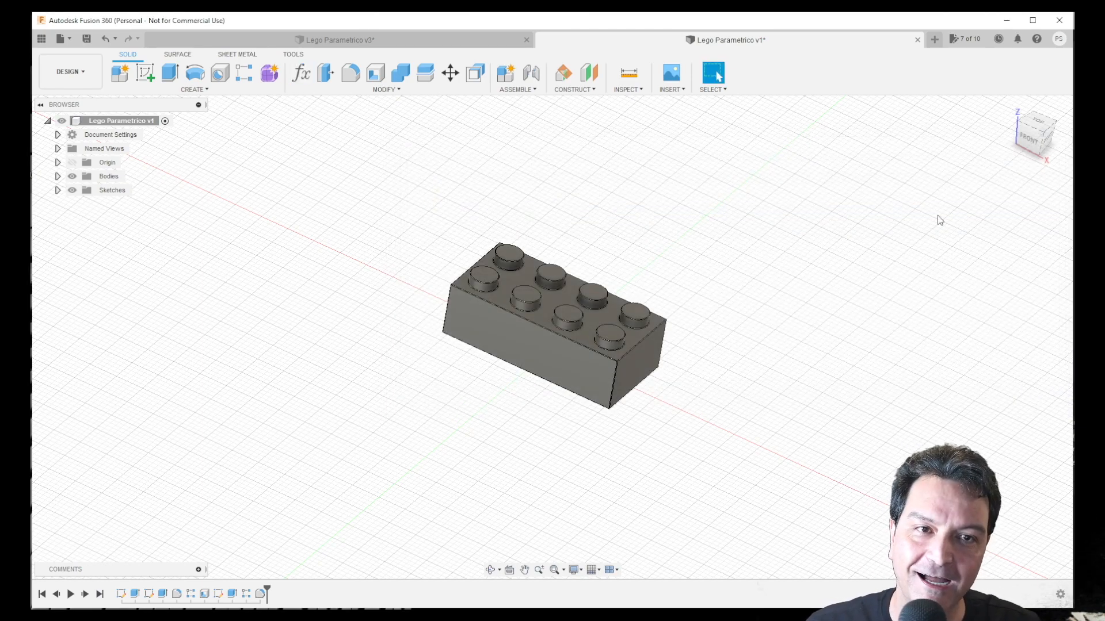
Step: Apply the Polymide (Kapton) plastic appearance to the whole brick body and return to the home view
click(1012, 110)
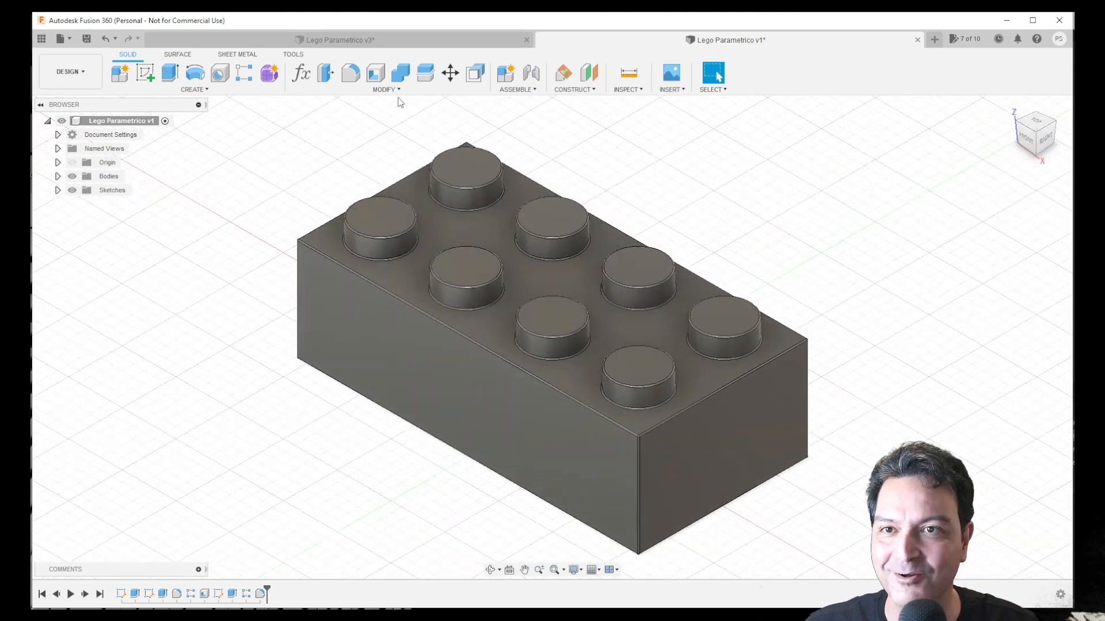
click(398, 90)
click(299, 312)
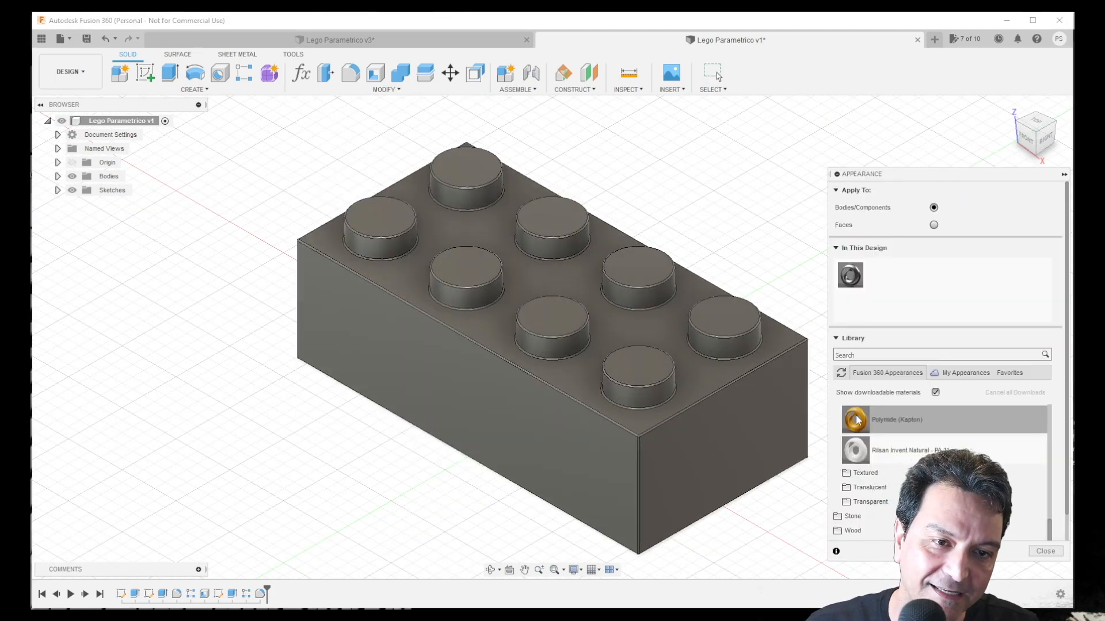
drag(857, 420, 734, 433)
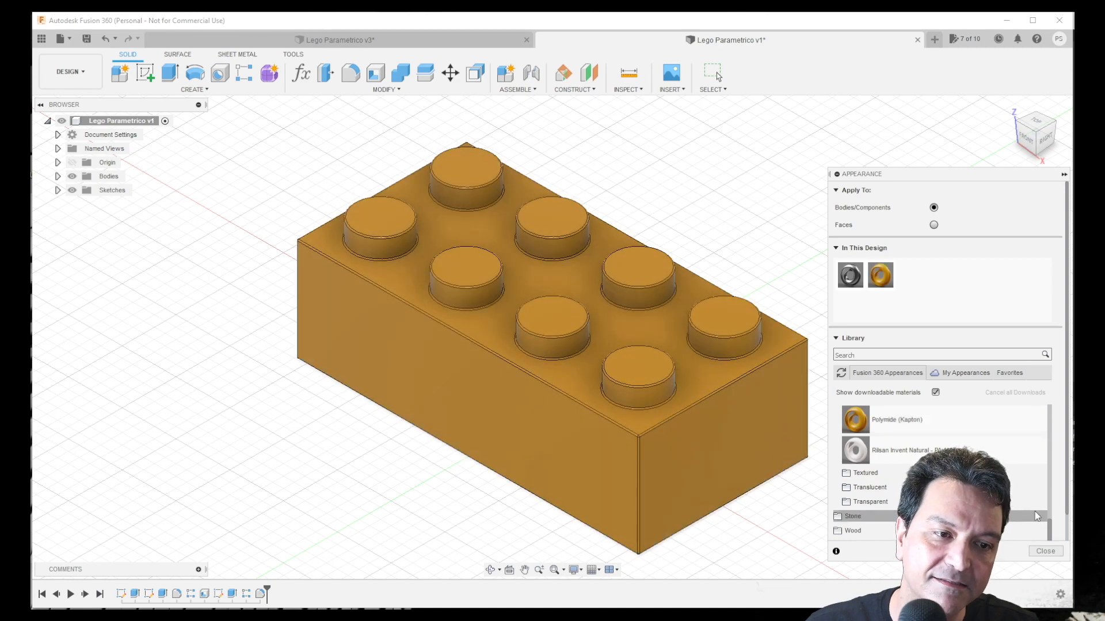
click(1046, 551)
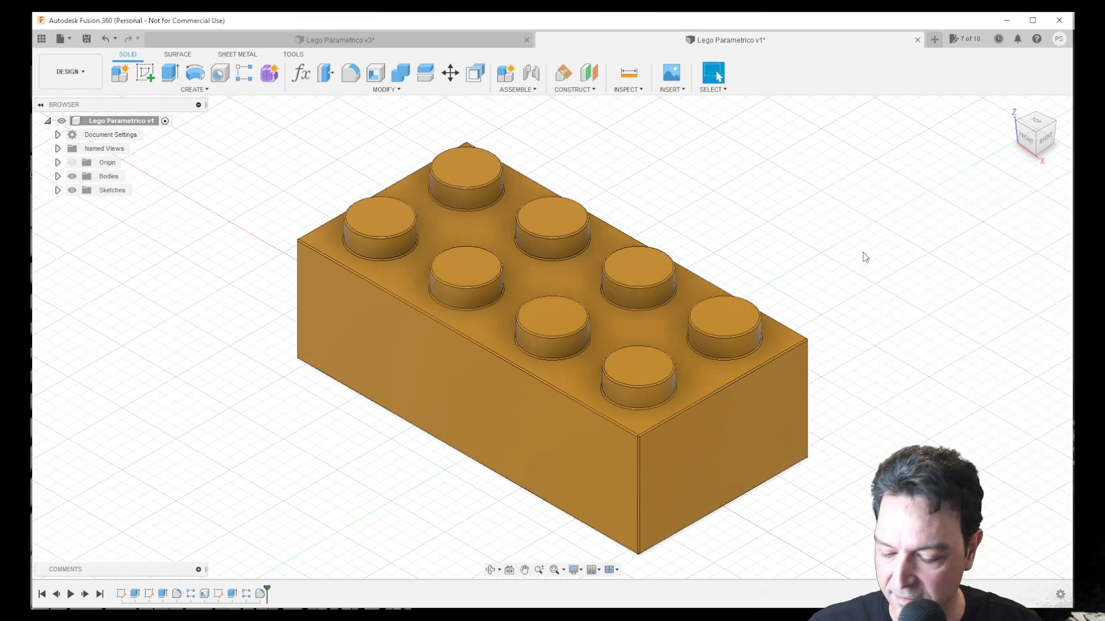
mouse_move(740, 274)
shift+middle_down()
mouse_move(747, 140)
mouse_move(737, 279)
shift+middle_up()
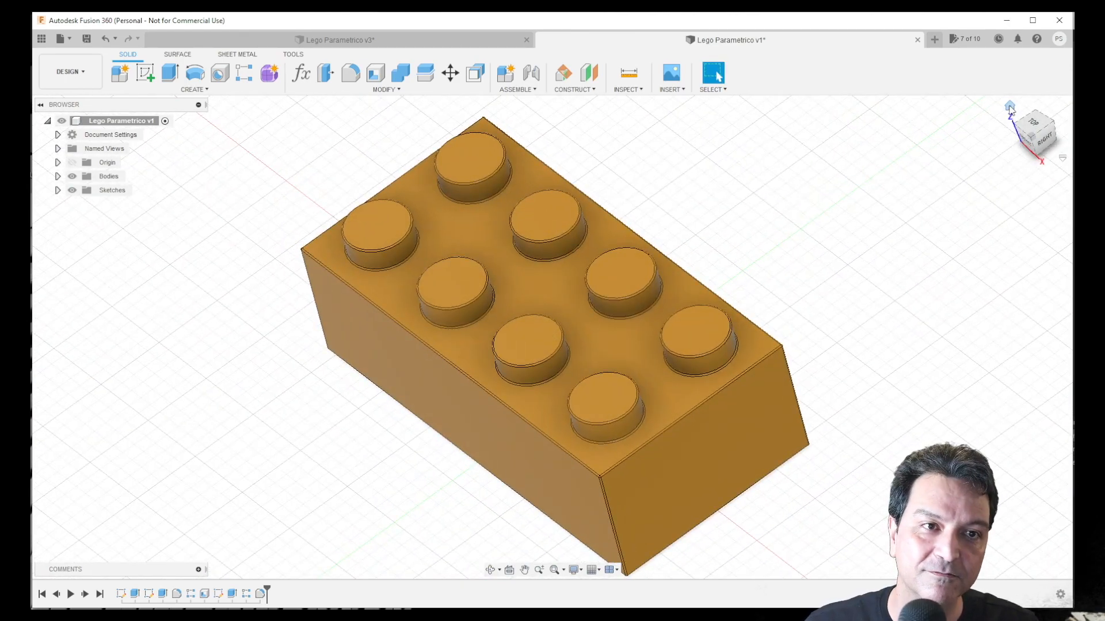
click(1010, 107)
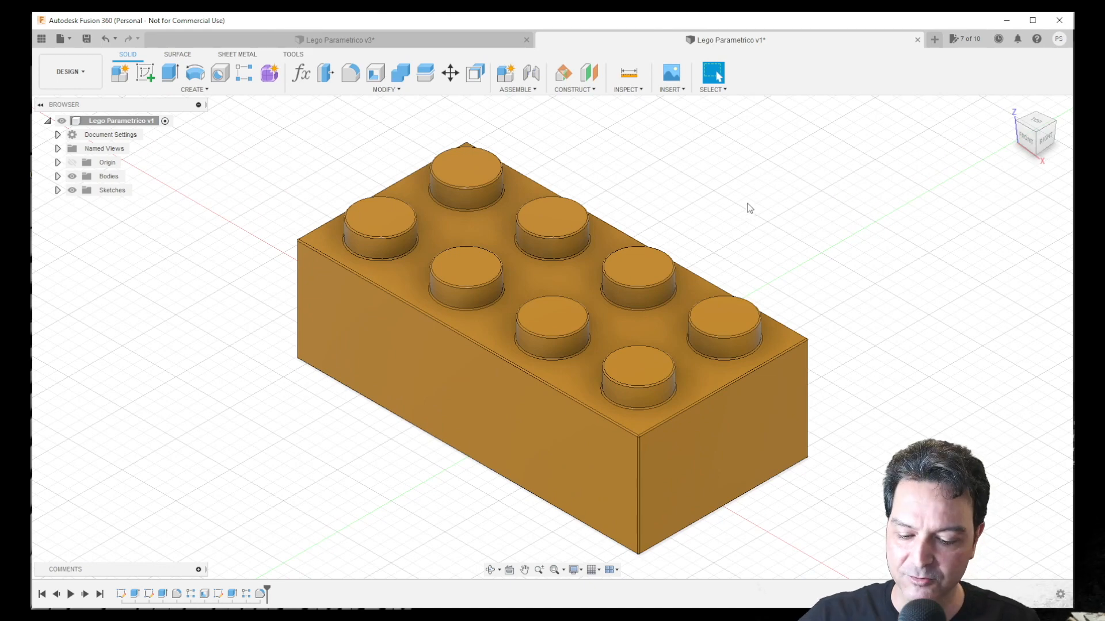